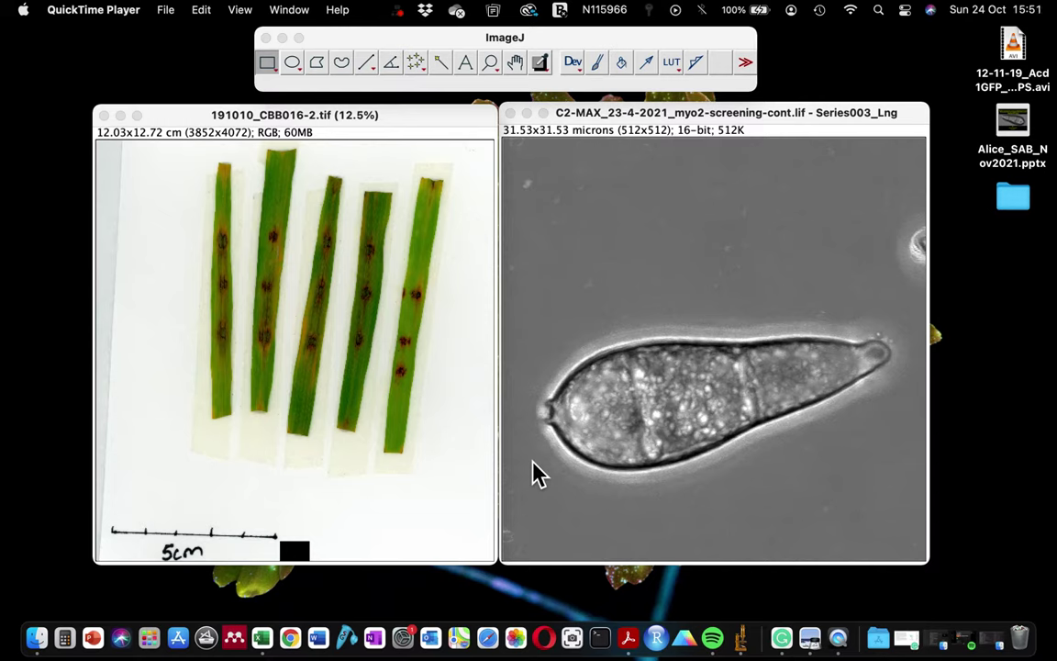
Bring ImageJ forward and put the spore image window in front of the leaf scan.
left_click(341, 136)
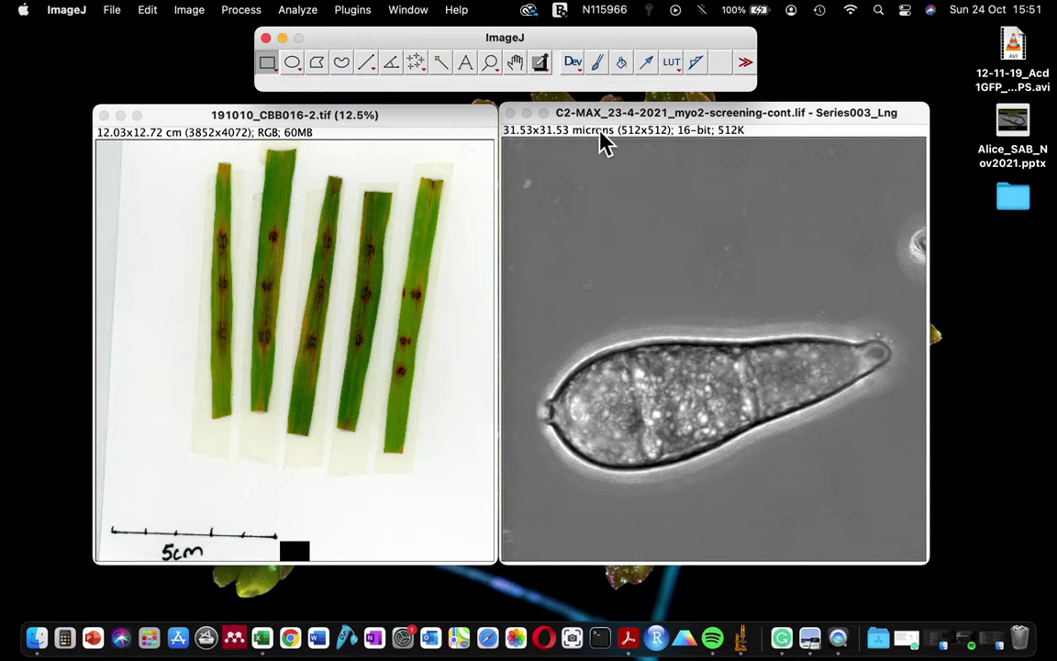
left_click_drag(600, 134, 614, 123)
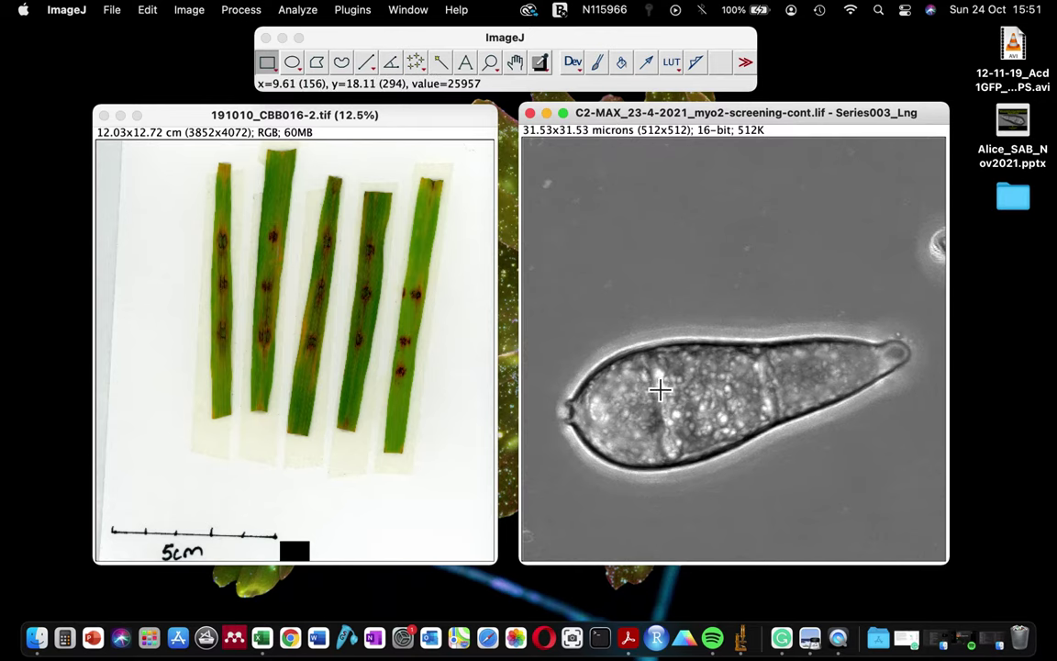
mouse_move(434, 123)
left_mouse_down()
mouse_move(397, 123)
mouse_move(444, 119)
left_mouse_up()
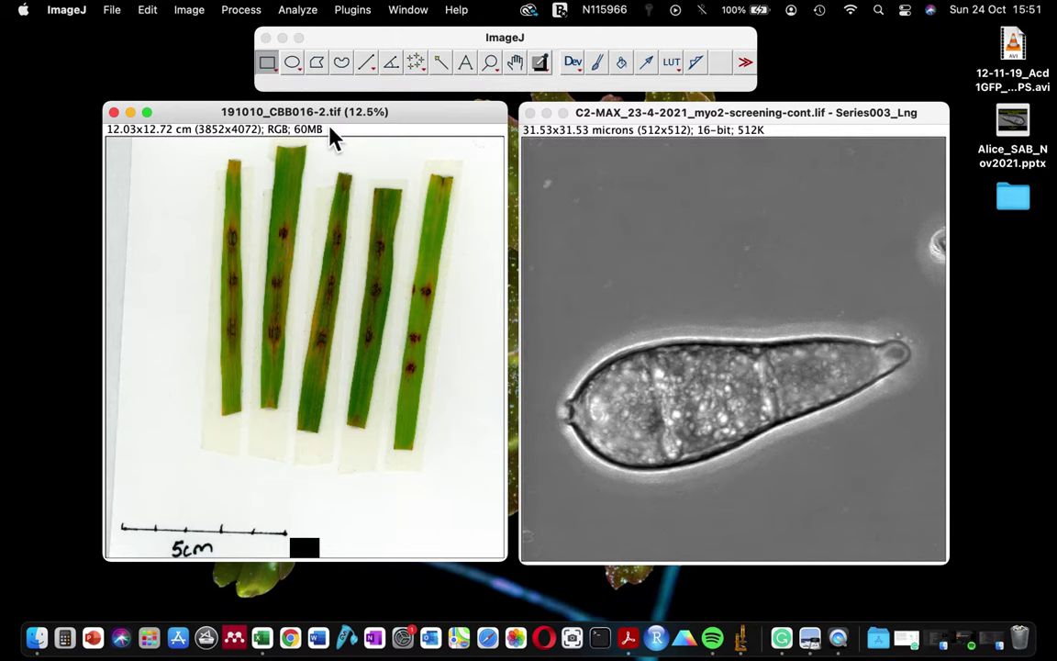
left_click(655, 116)
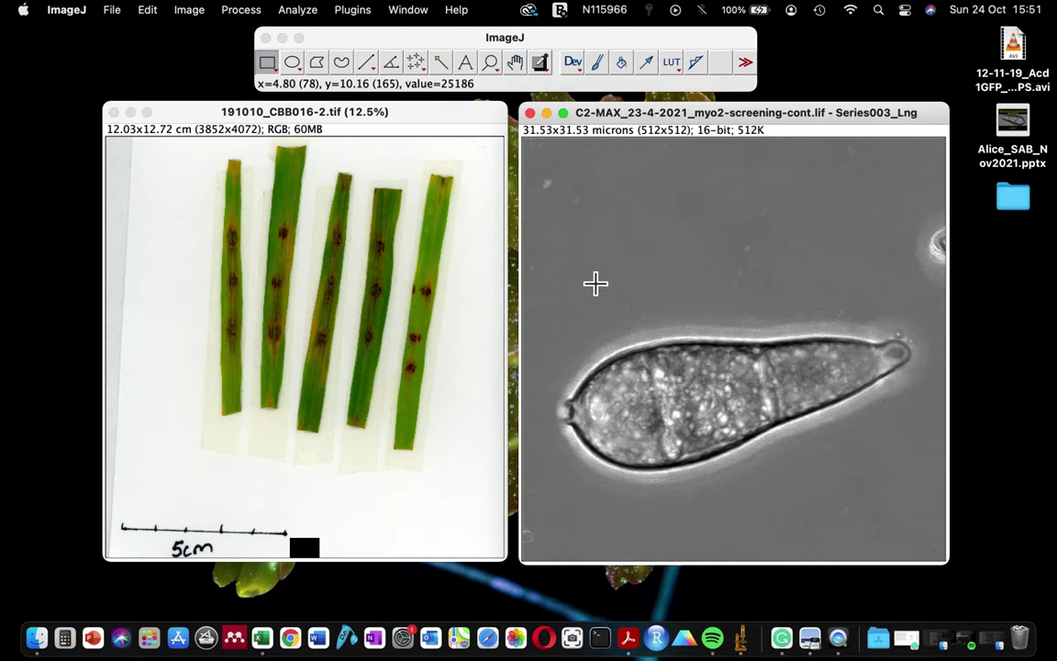
left_click_drag(678, 129, 667, 128)
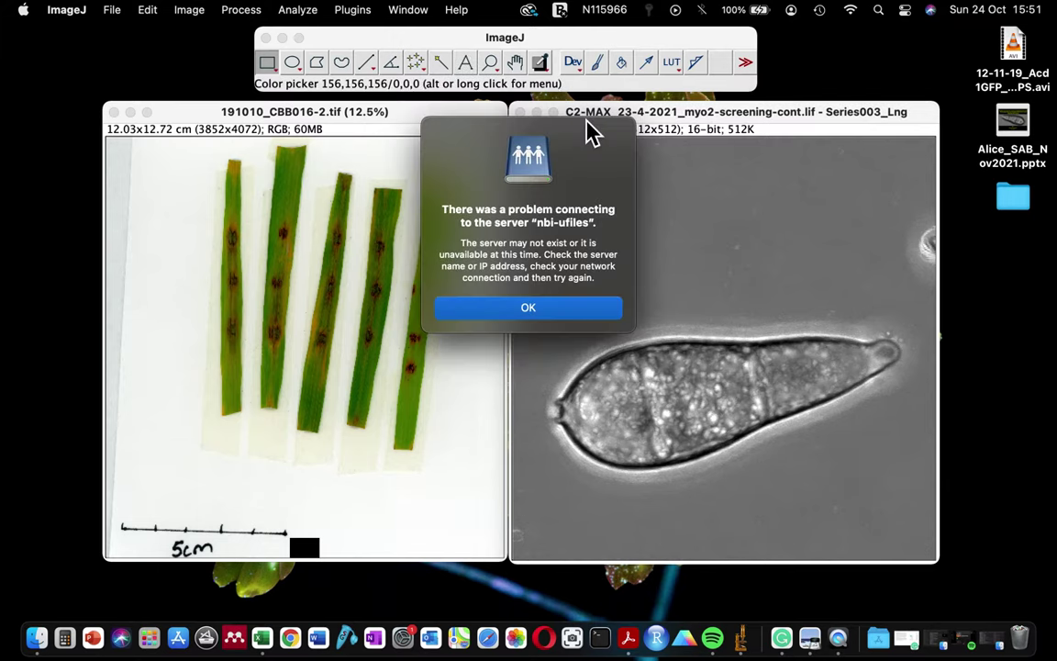
Dismiss the server connection error, then move the C2-MAX window over the leaf scan and enlarge it.
key("Return")
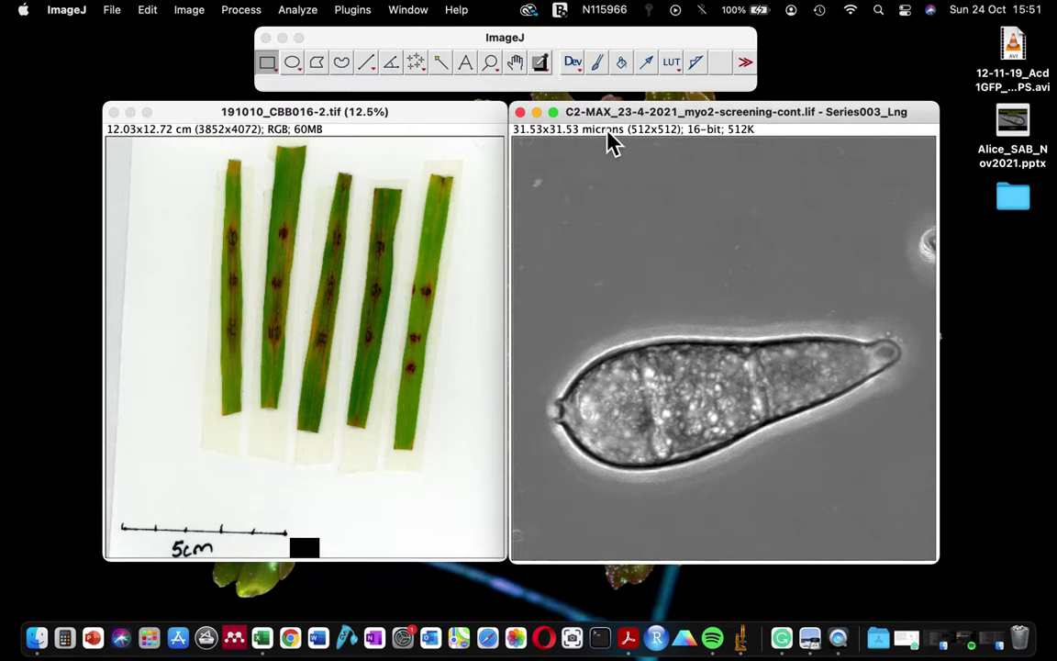
left_click_drag(622, 114, 467, 113)
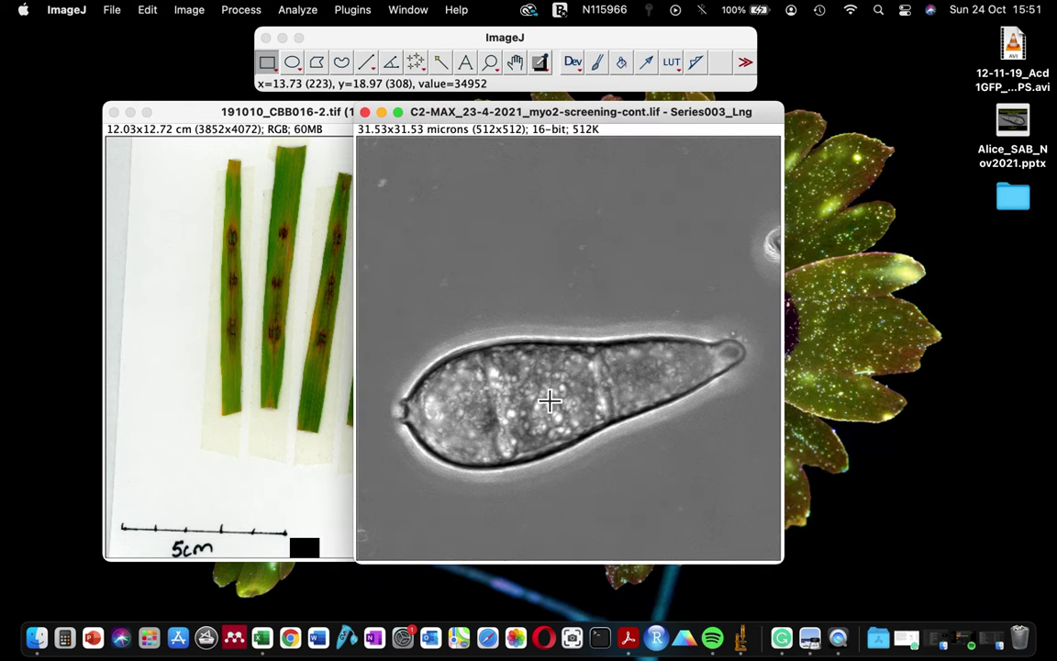
scroll(547, 401, "up", 3)
scroll(548, 401, "down", 3)
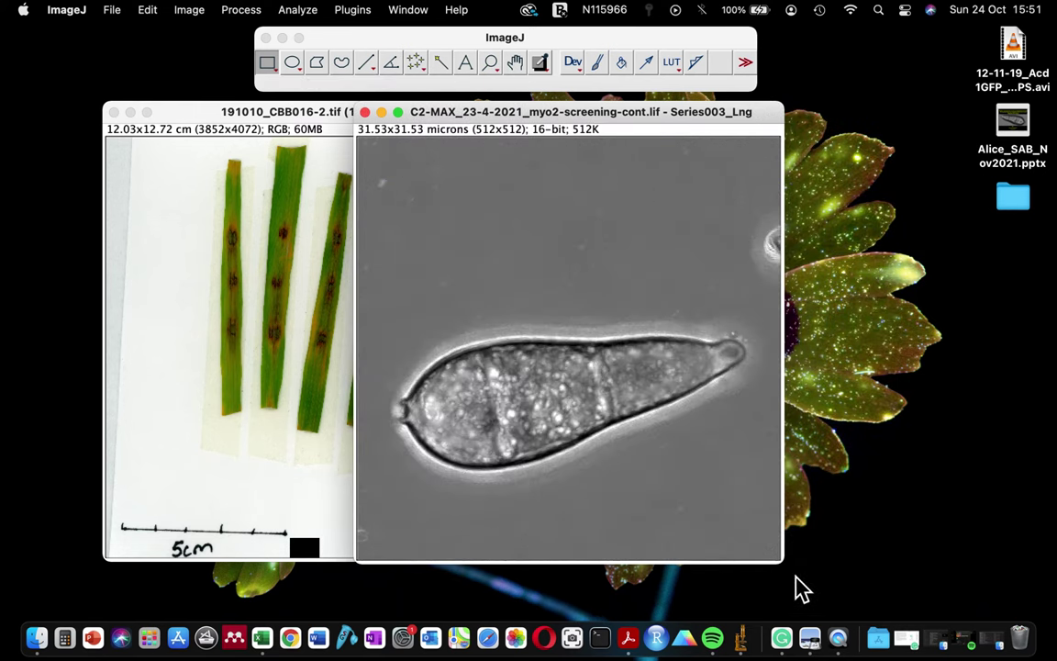
left_click_drag(784, 562, 925, 588)
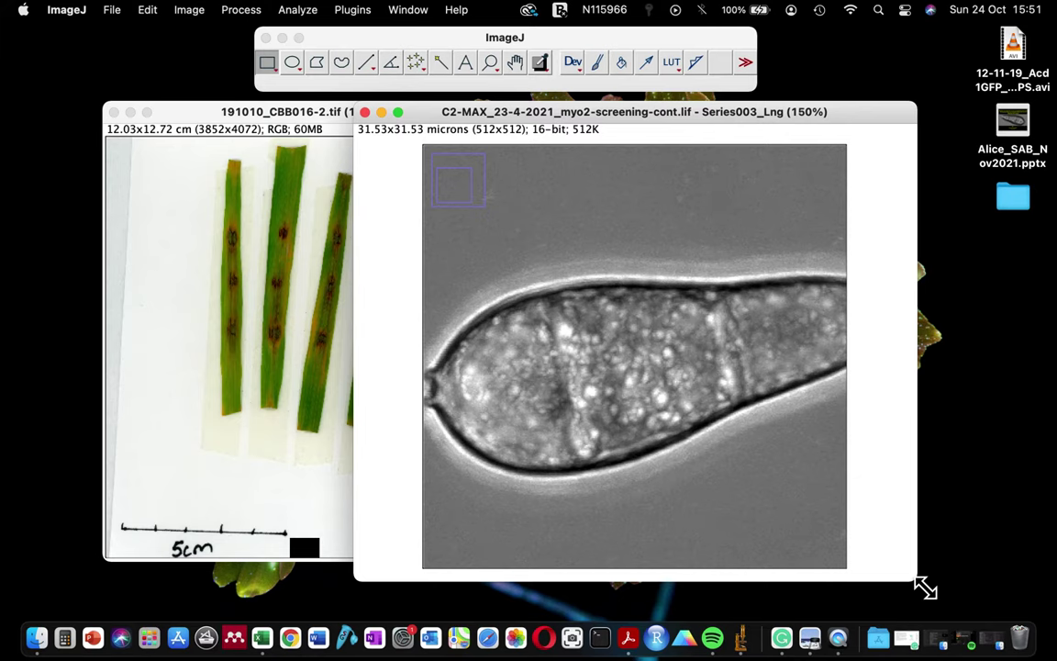
left_click(300, 11)
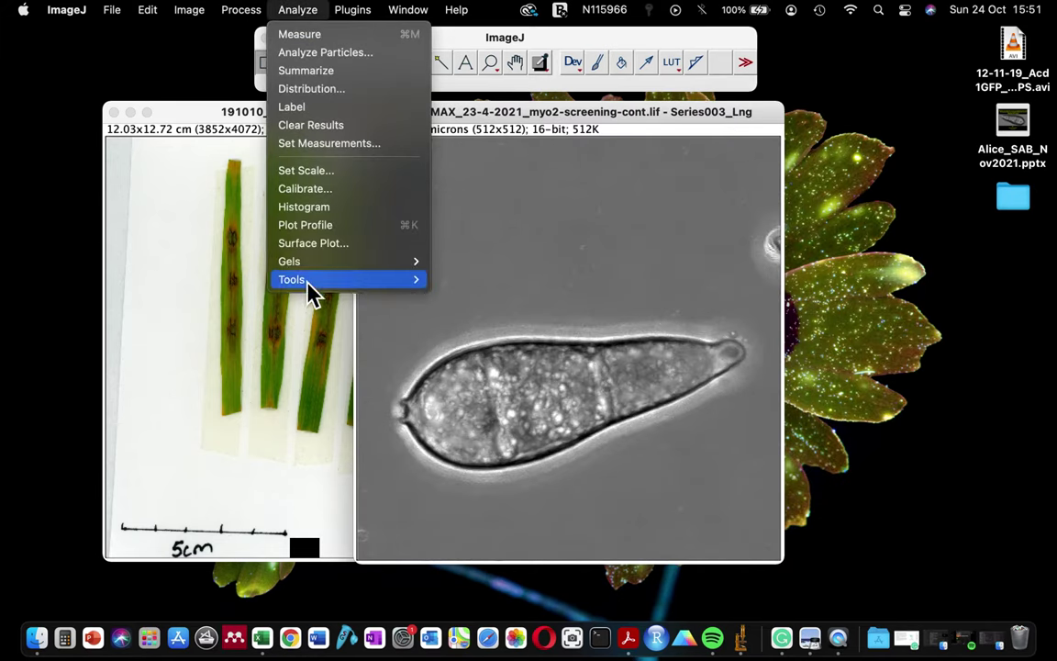
mouse_move(304, 278)
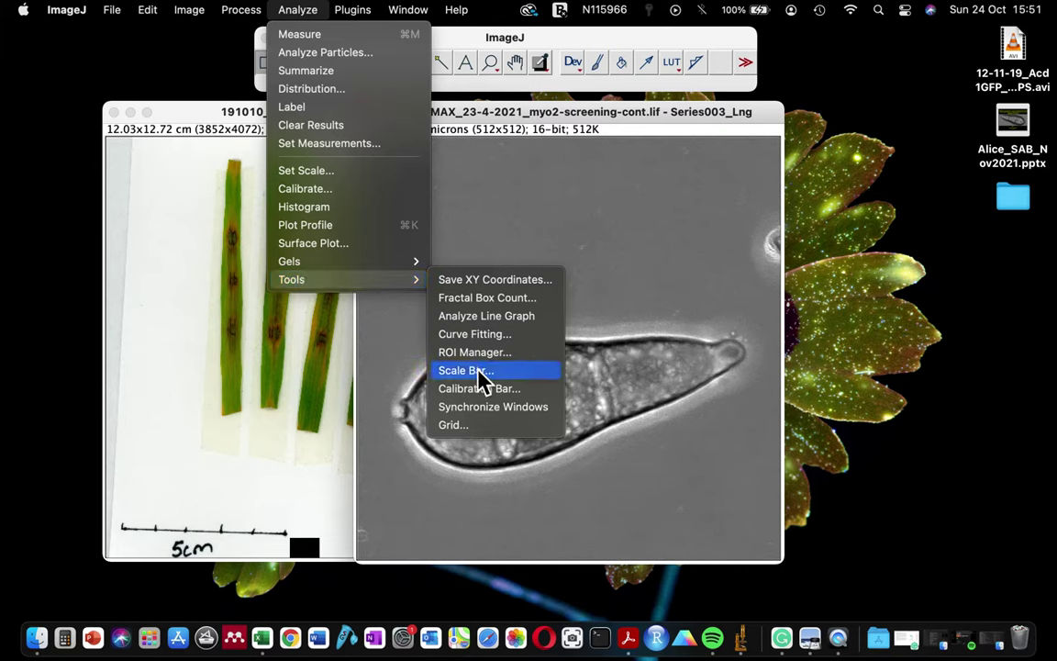
left_click(478, 371)
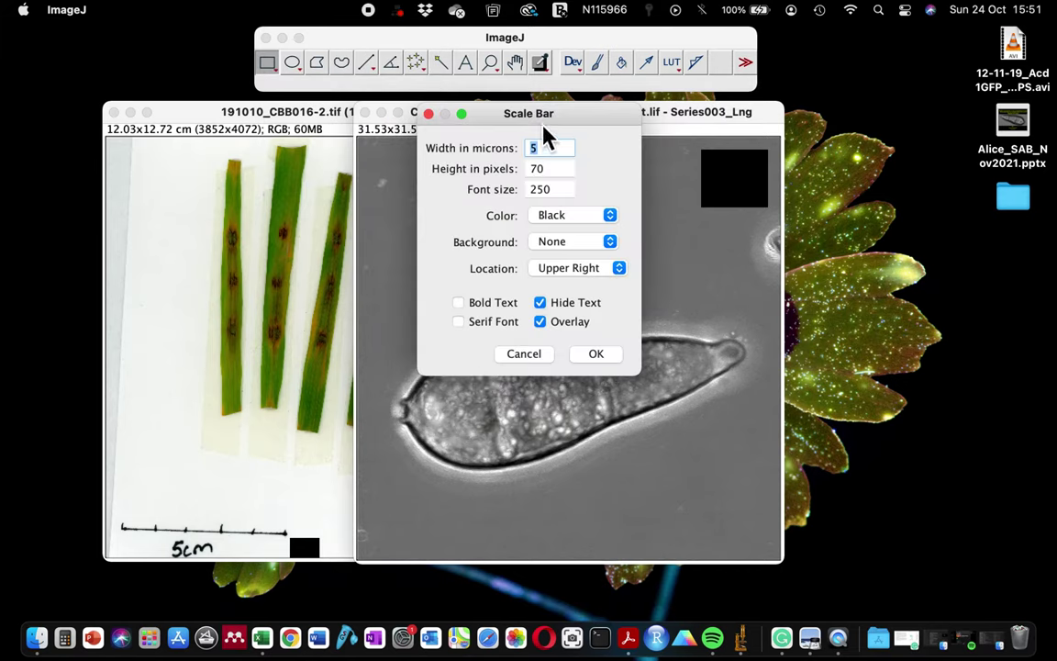
left_click_drag(612, 135, 885, 260)
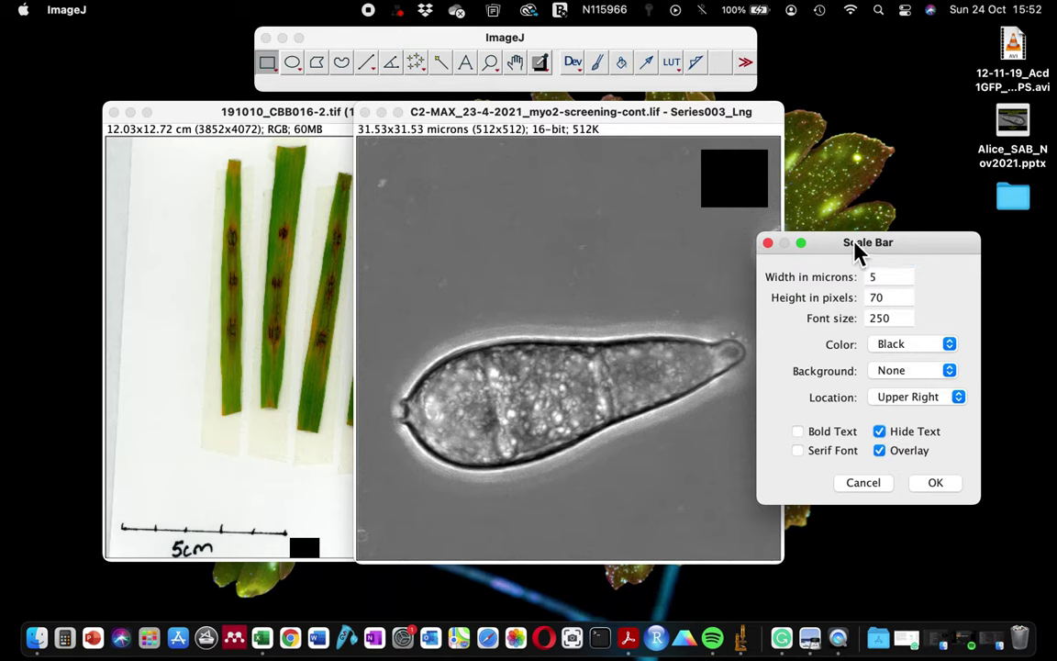
left_click_drag(854, 250, 56, 205)
left_click_drag(135, 208, 268, 169)
left_click(345, 366)
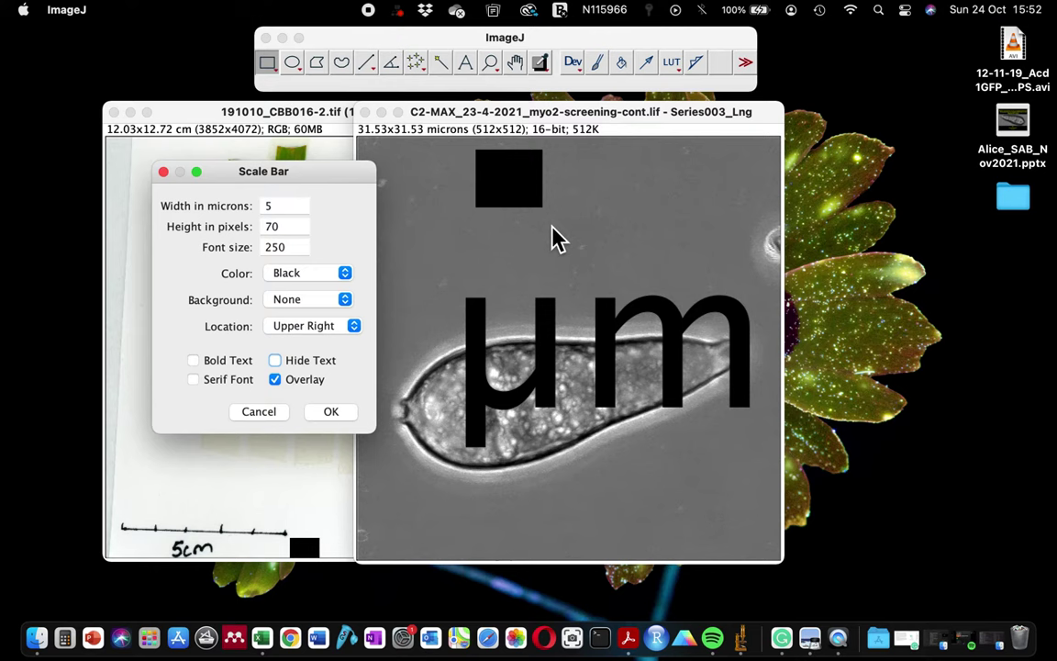
Discard the previous scale bar preview, tile the windows, and maximise the C2-MAX spore image.
left_click(268, 415)
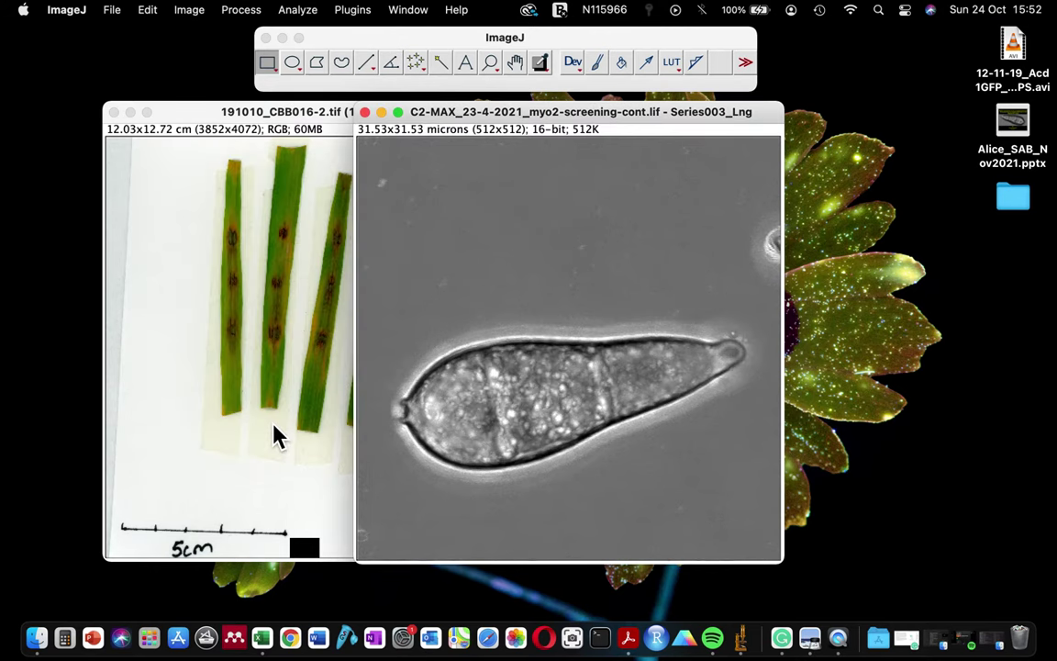
key("minus")
key("minus")
left_click(408, 10)
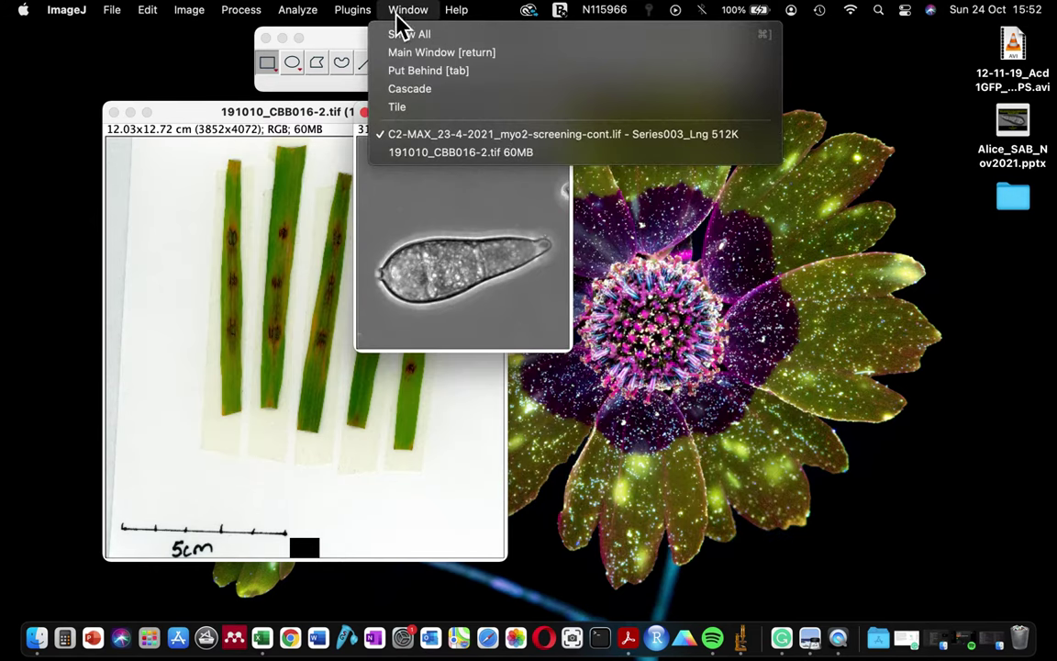
left_click(396, 108)
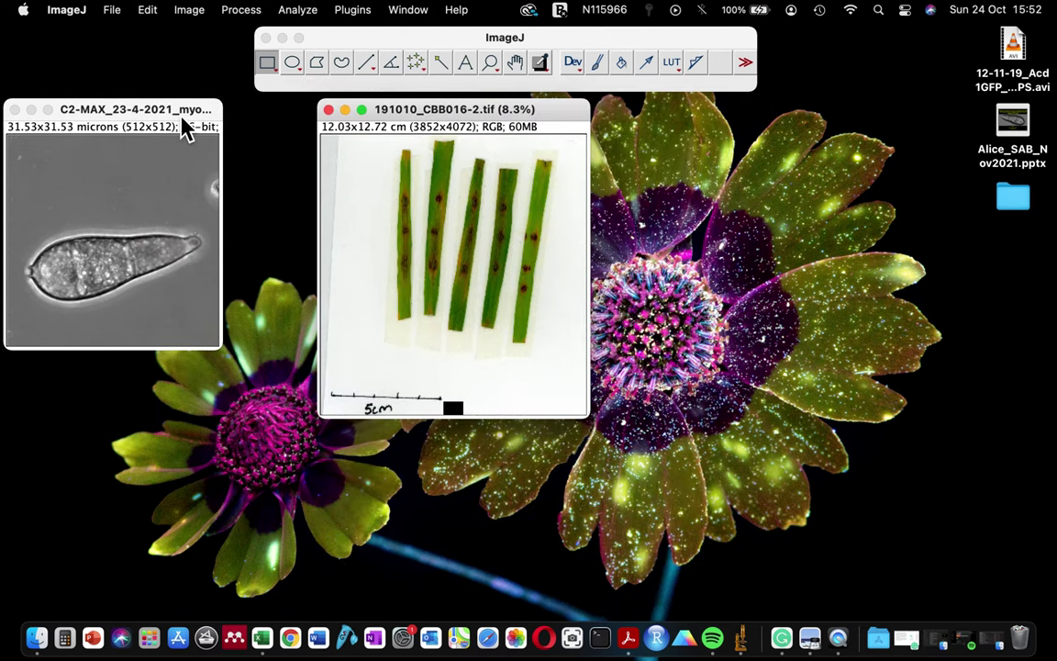
left_click_drag(181, 110, 653, 95)
left_click(578, 85)
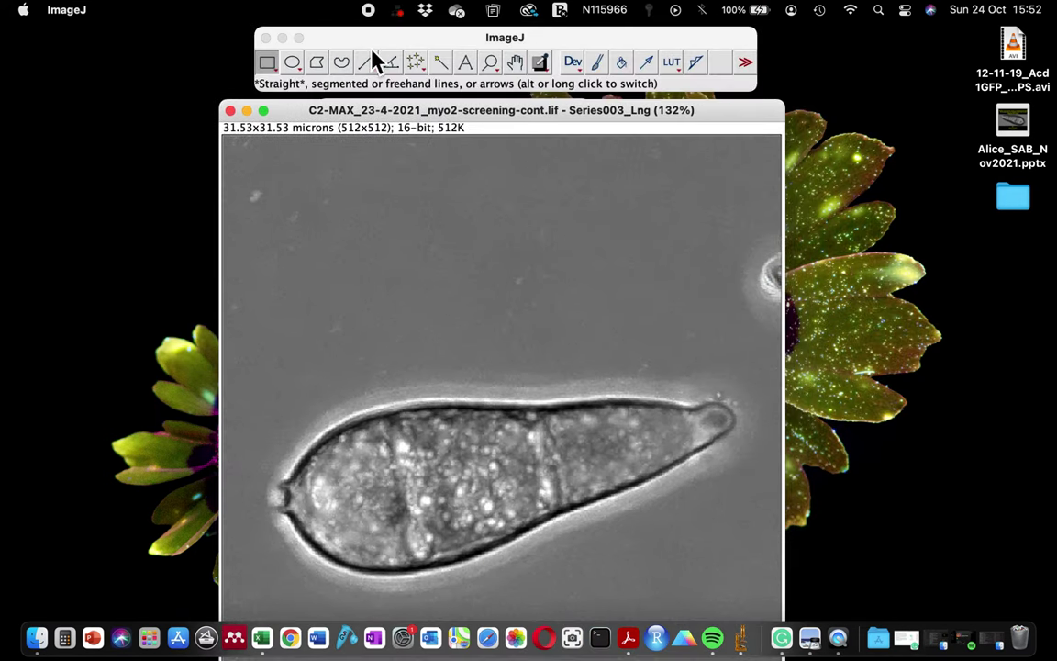
Start a Scale Bar on the spore image with height 10 and width 20 microns.
left_click(331, 41)
left_click(301, 14)
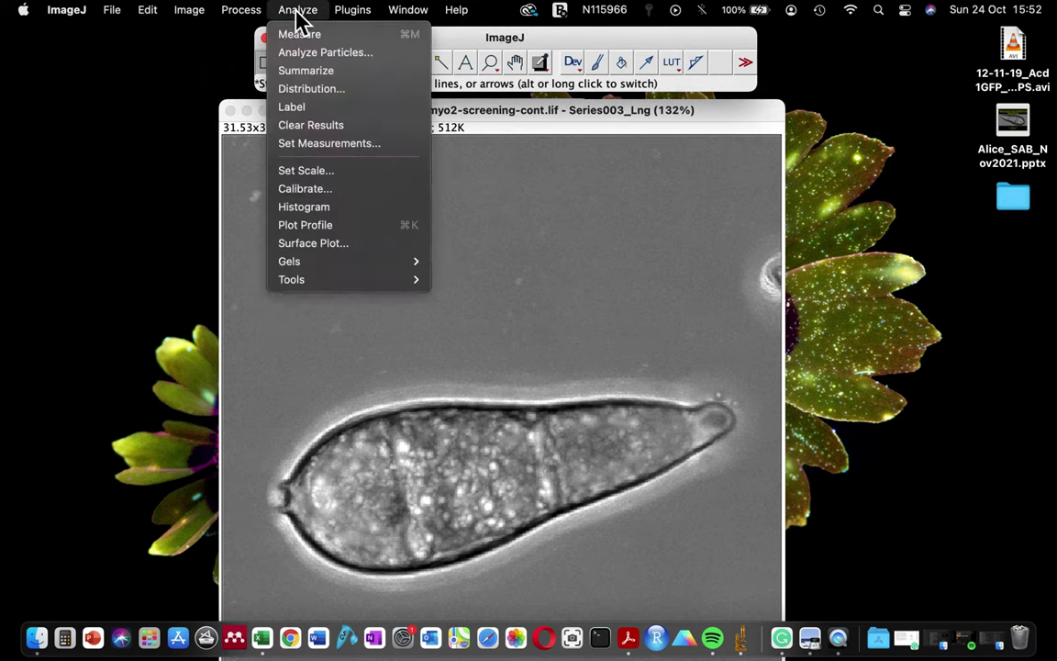
mouse_move(317, 290)
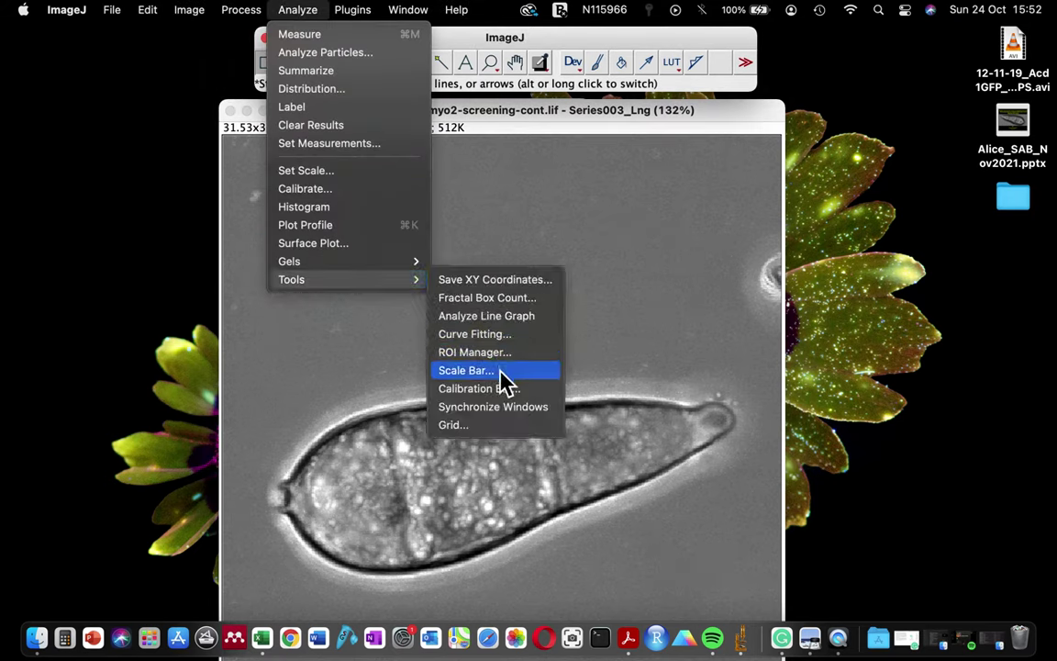
left_click(491, 371)
double_click(542, 171)
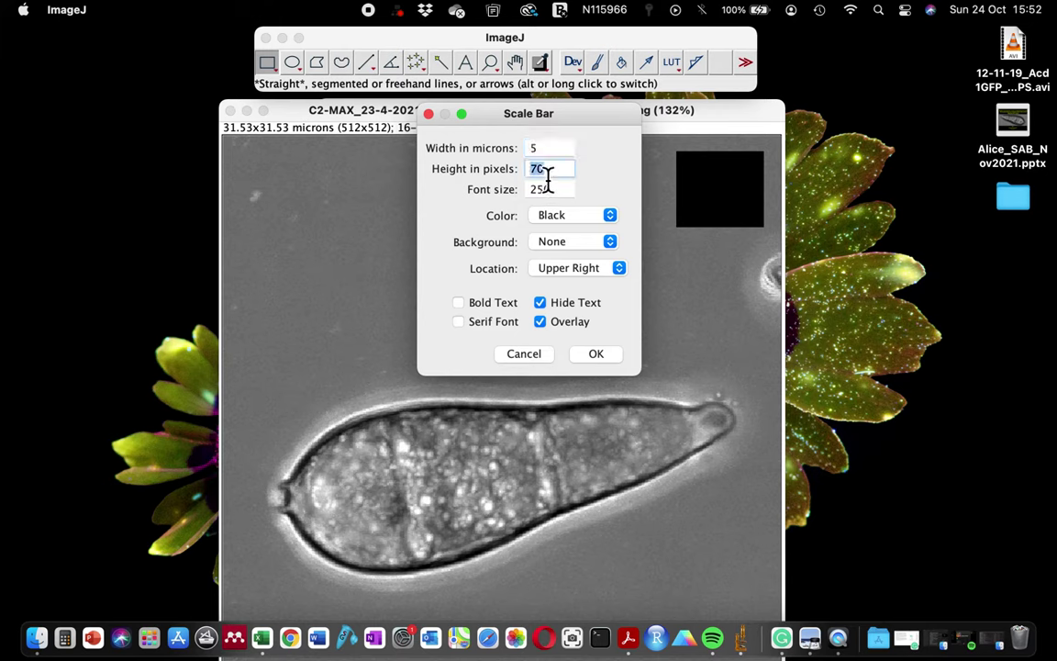
type("10")
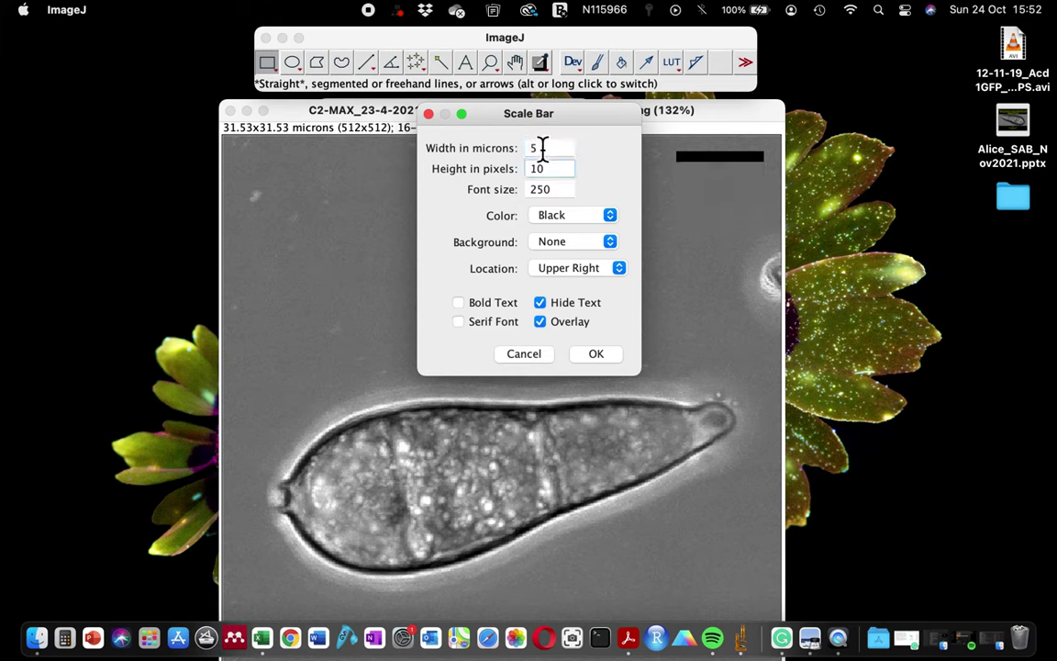
double_click(541, 148)
type("20")
left_click_drag(558, 134, 940, 170)
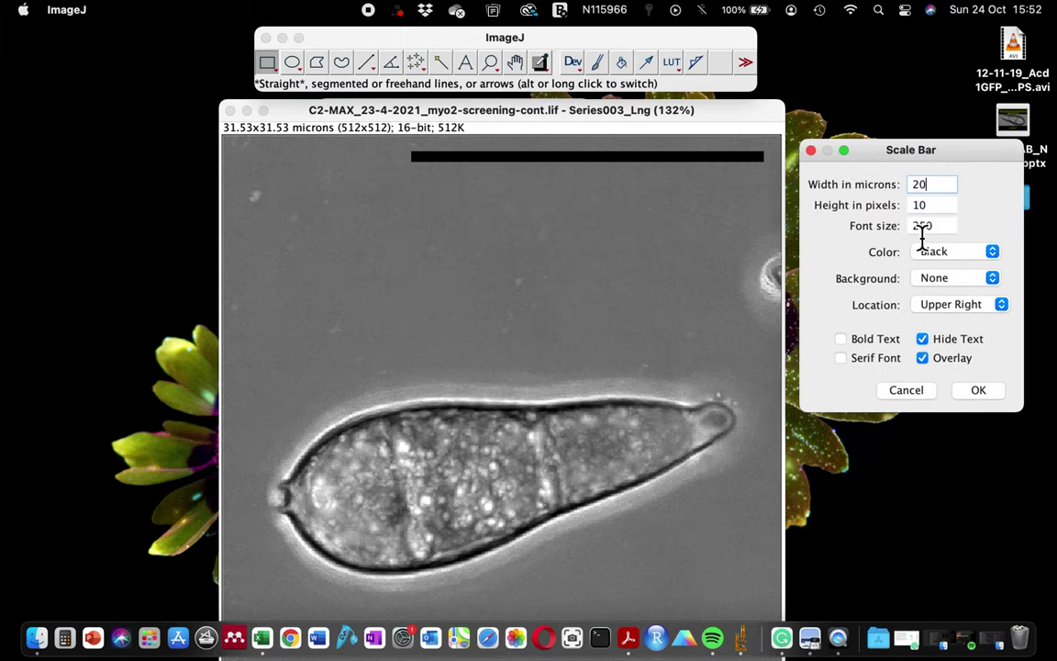
Make the scale bar White, show its 20 µm label, and set the font size to 30.
left_click(946, 256)
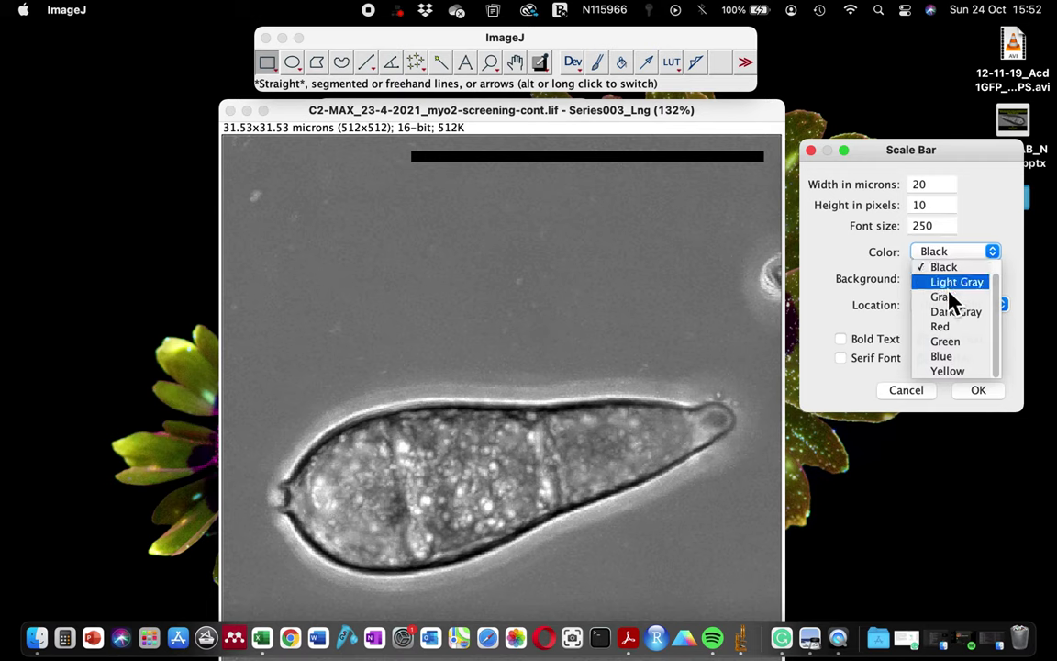
left_click(950, 286)
left_click(946, 254)
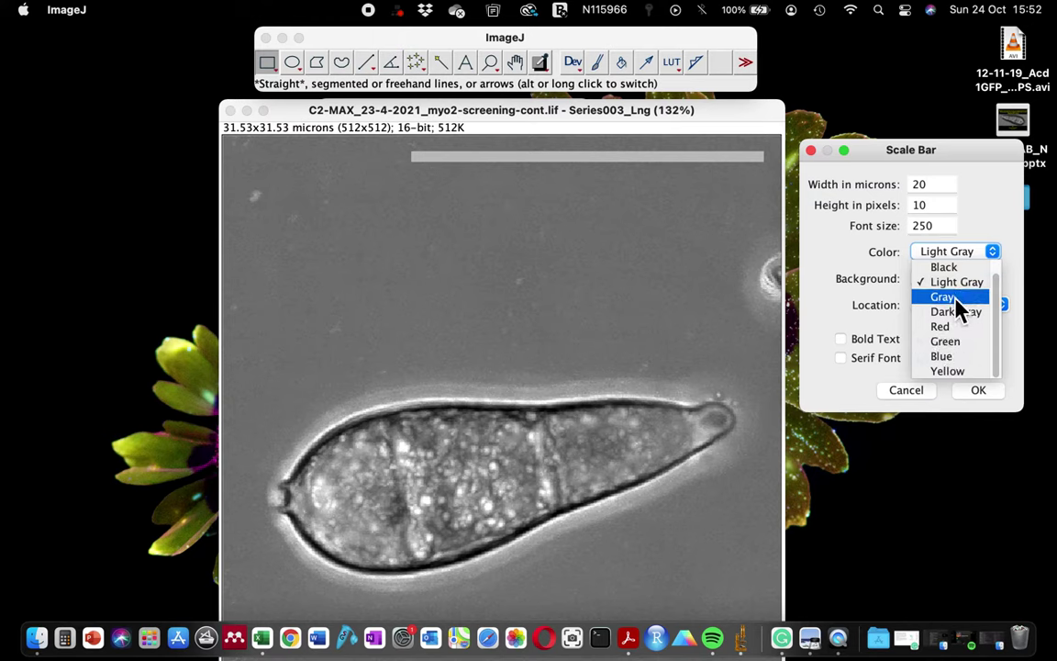
left_click(950, 276)
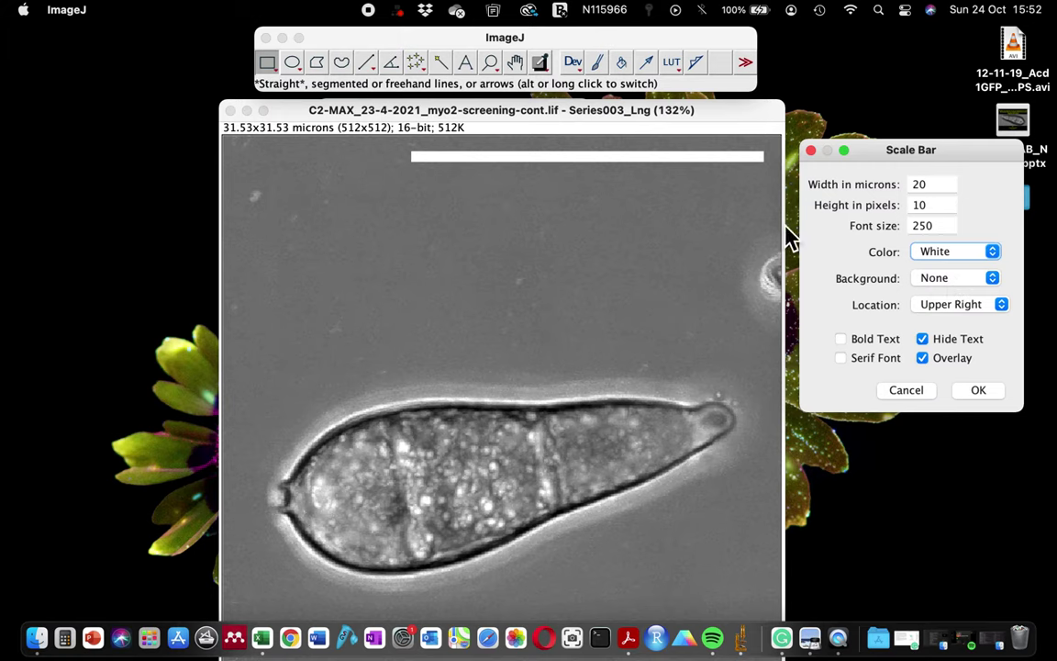
left_click(929, 344)
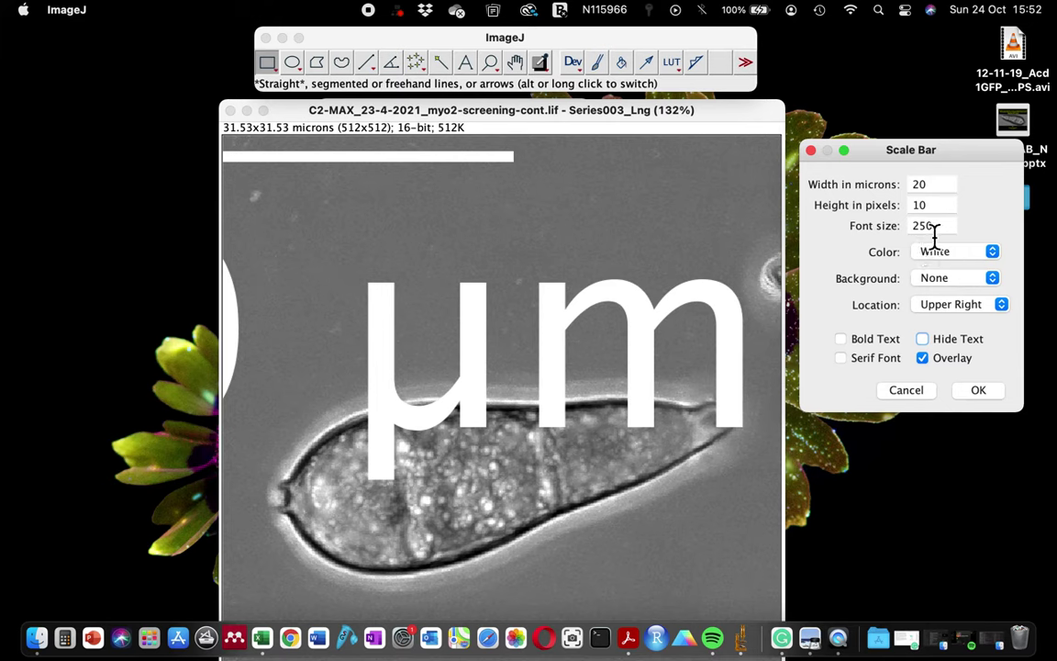
double_click(934, 229)
type("20")
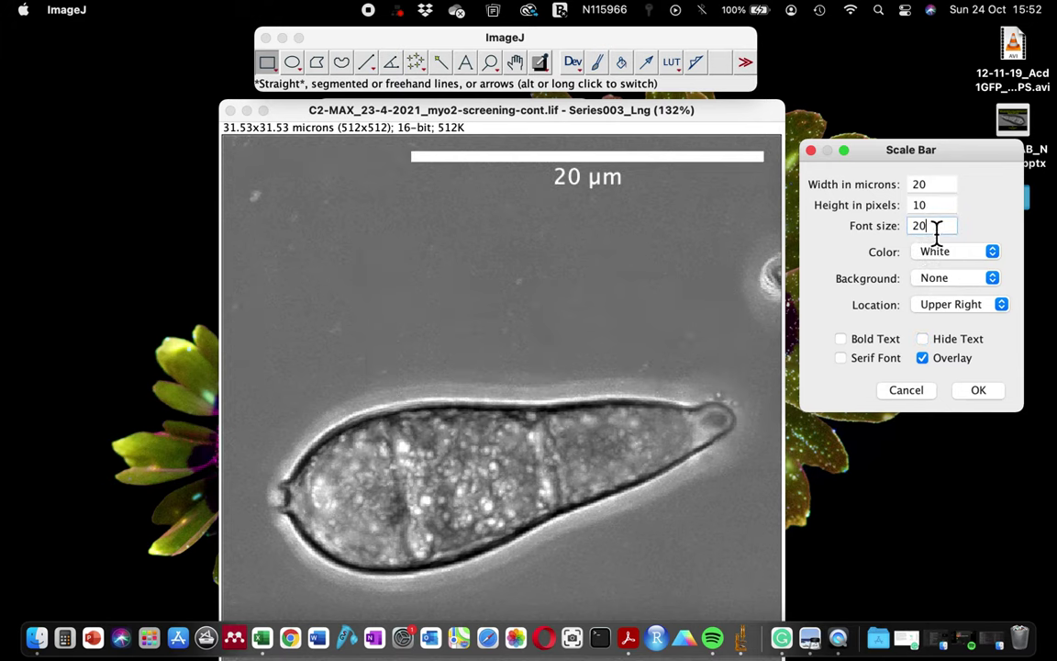
type("30")
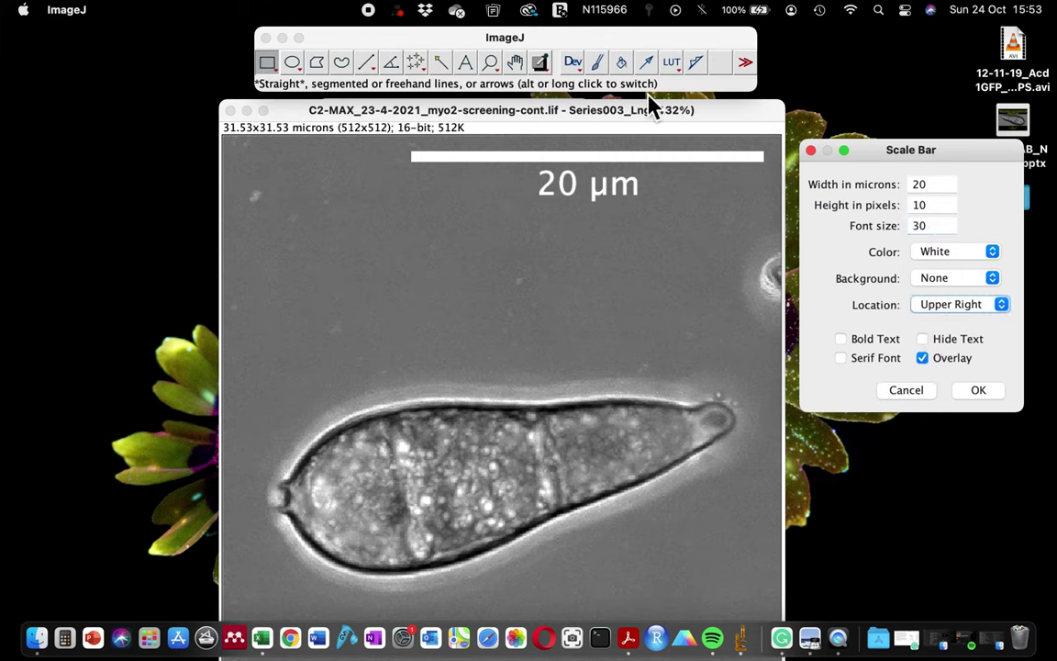
Try the Lower Right, Upper Right and At Selection locations, then cancel the Scale Bar dialog.
left_click(952, 310)
left_click(952, 313)
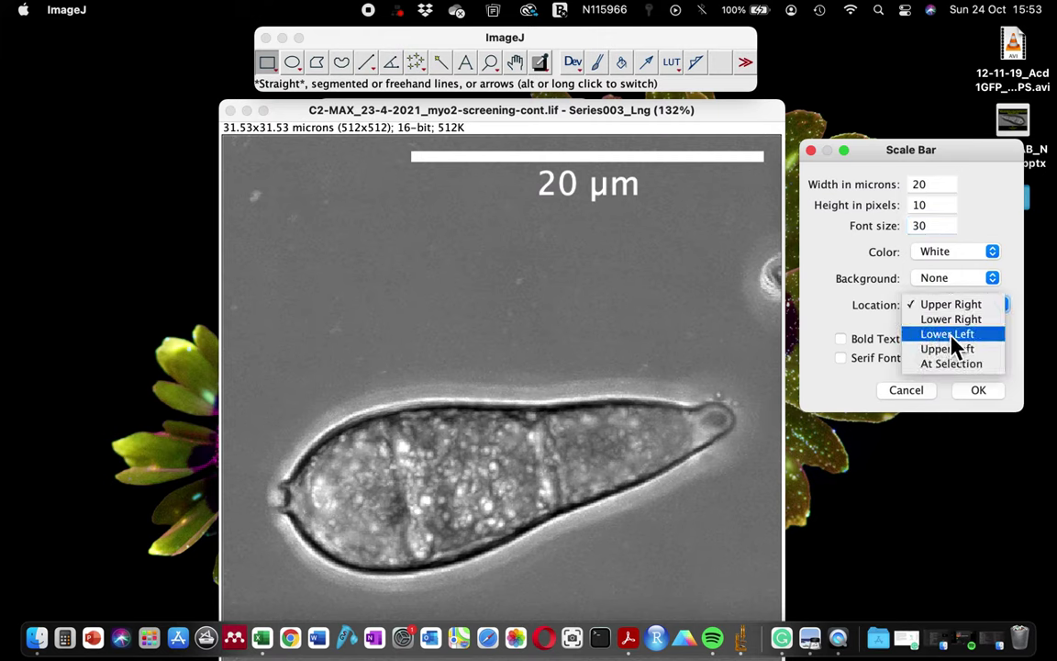
left_click(949, 320)
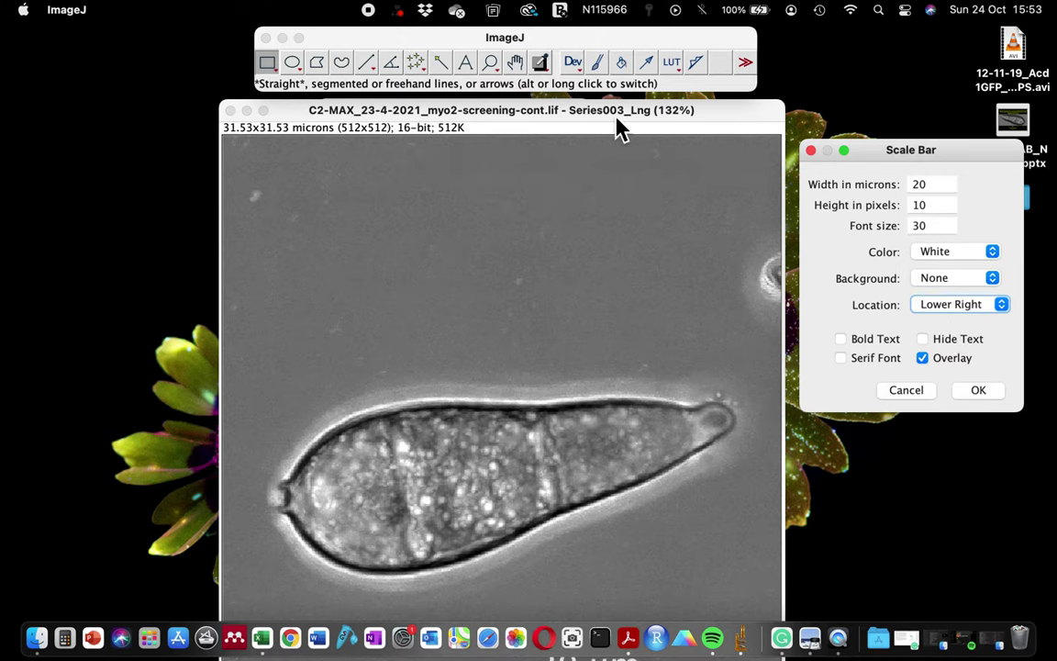
left_click_drag(615, 117, 618, 40)
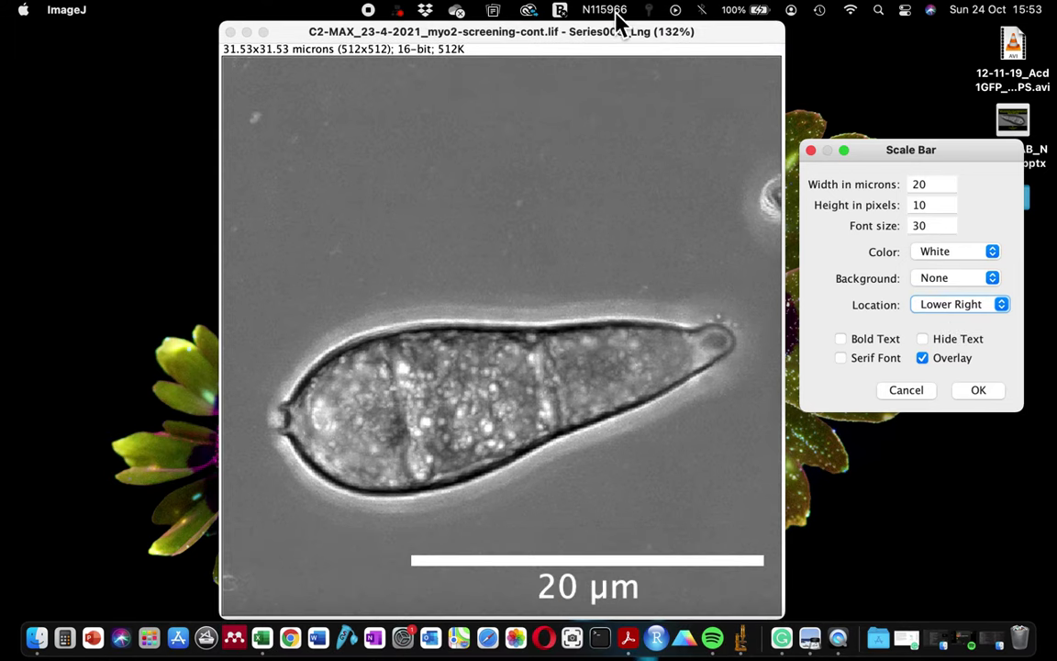
left_click(957, 315)
left_click(950, 290)
left_click(949, 309)
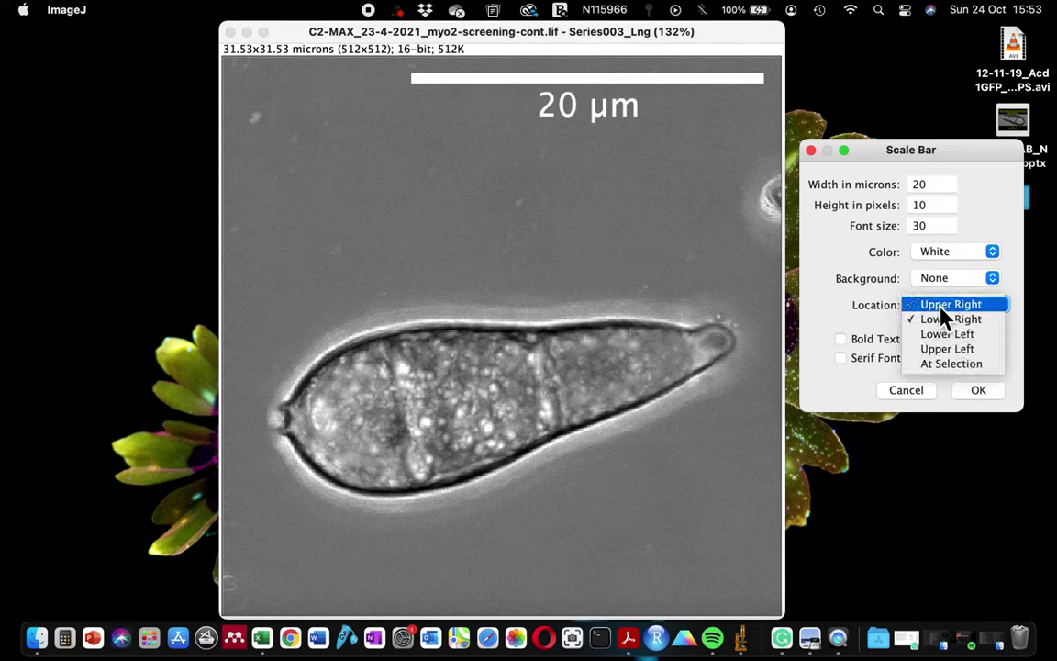
left_click(946, 368)
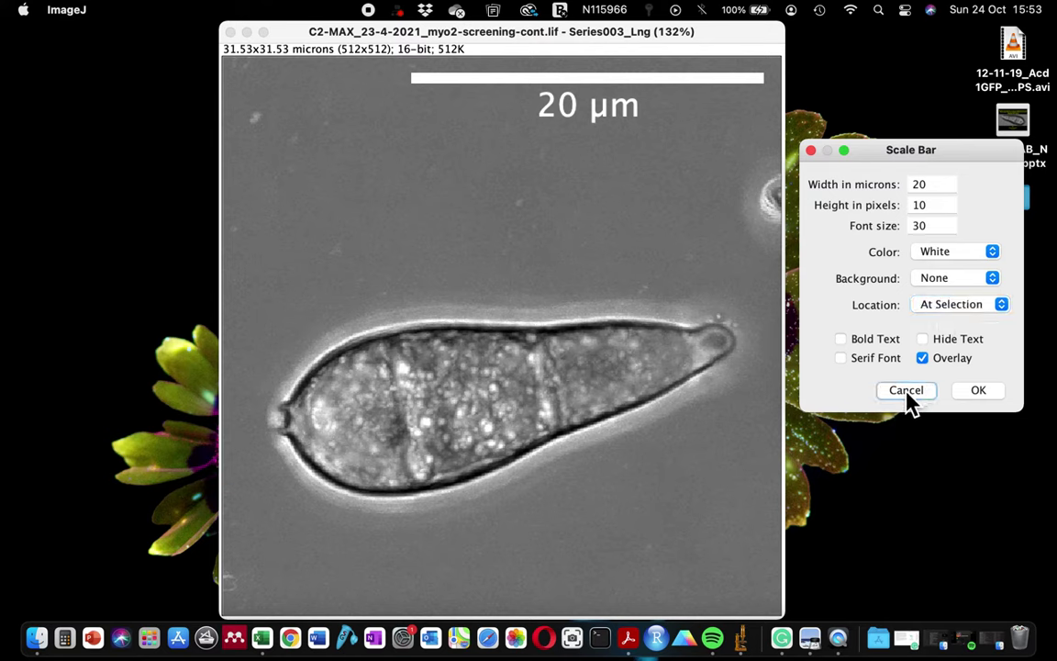
left_click(907, 395)
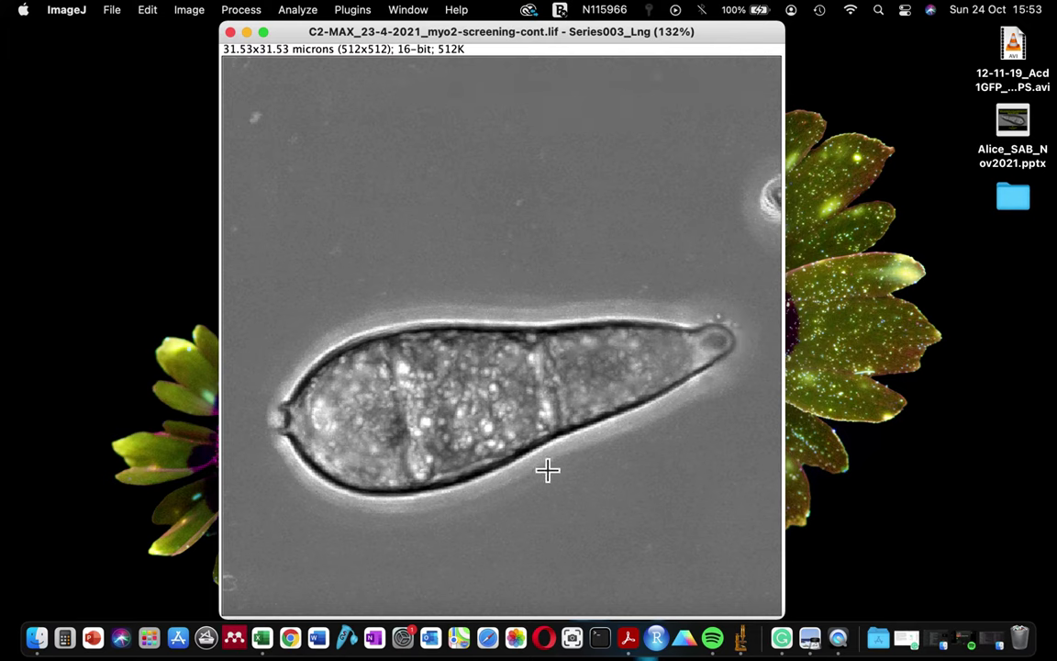
Draw a line selection just below the spore to mark the bar's position.
left_click_drag(549, 492, 718, 495)
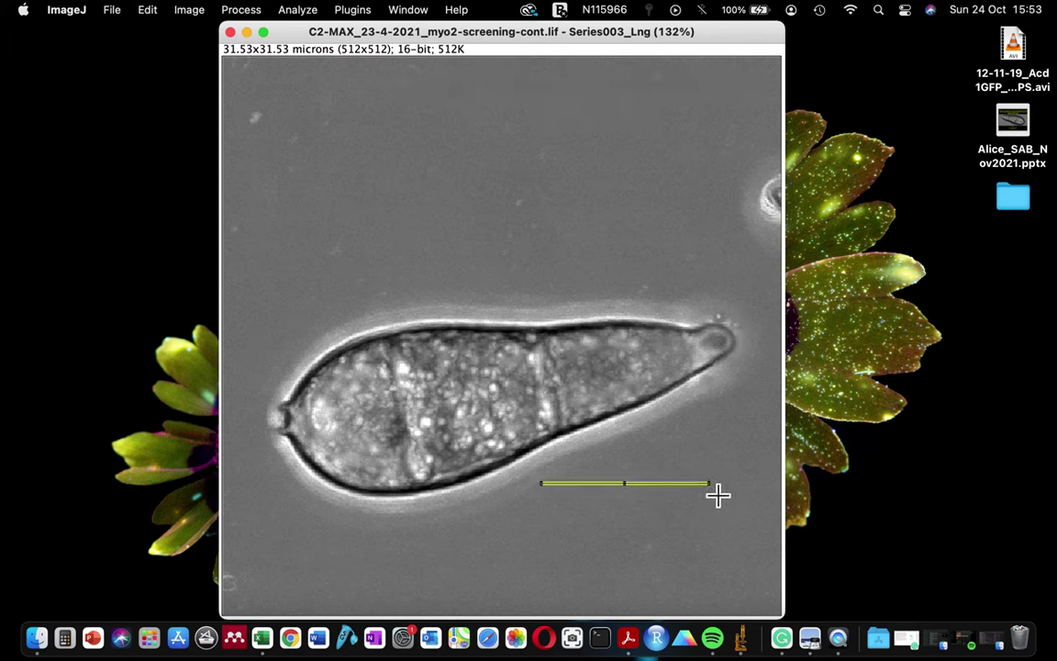
left_click(603, 464)
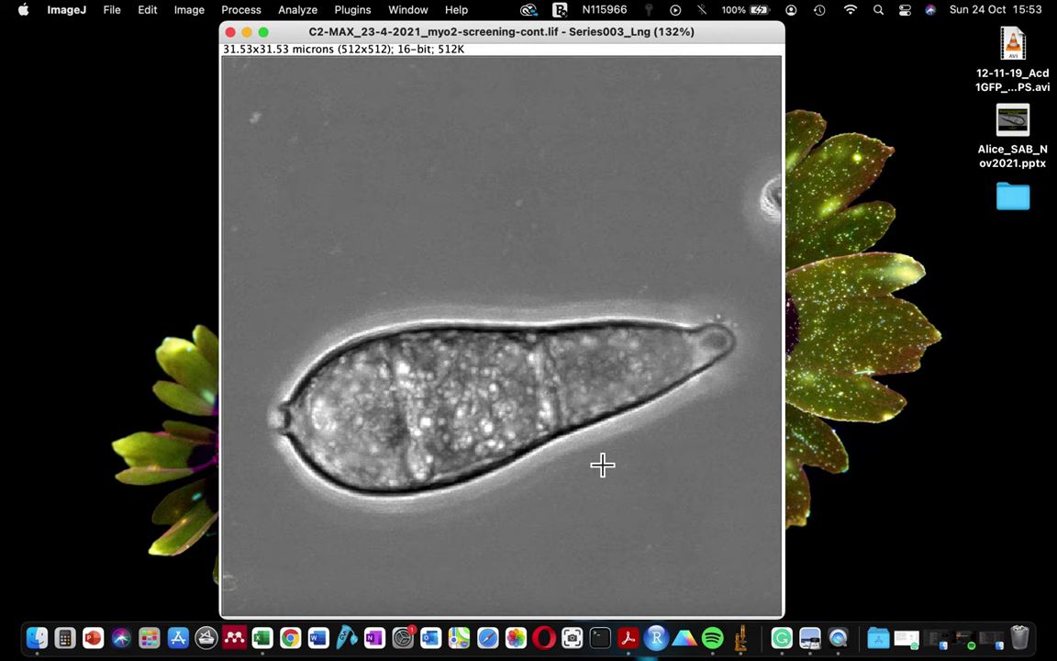
mouse_move(371, 35)
left_mouse_down()
mouse_move(370, 156)
mouse_move(366, 53)
left_mouse_up()
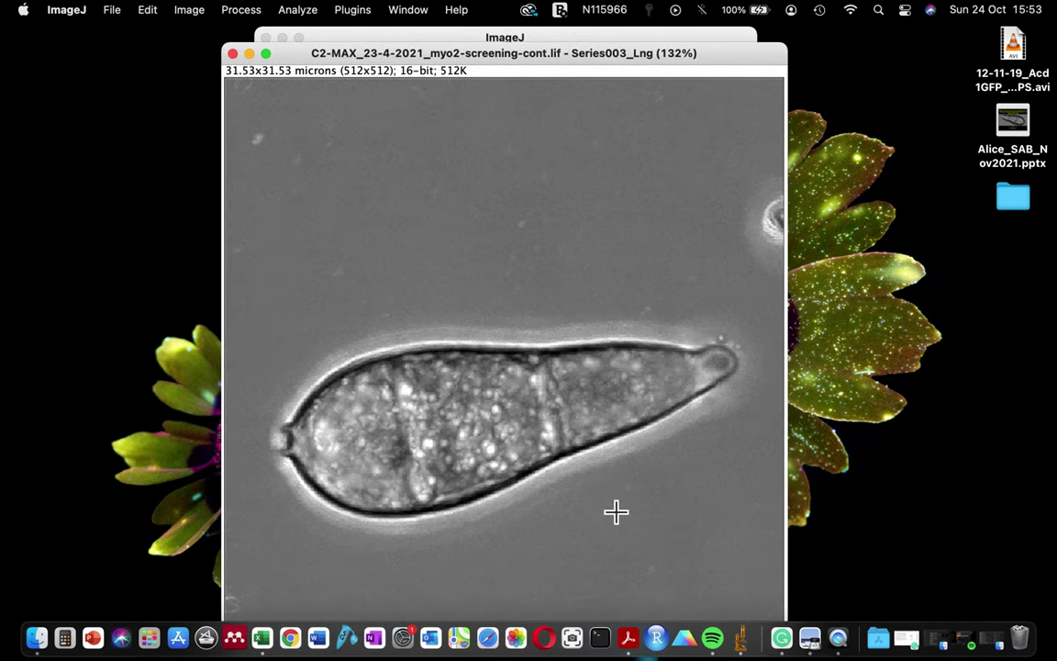
left_click_drag(571, 501, 741, 512)
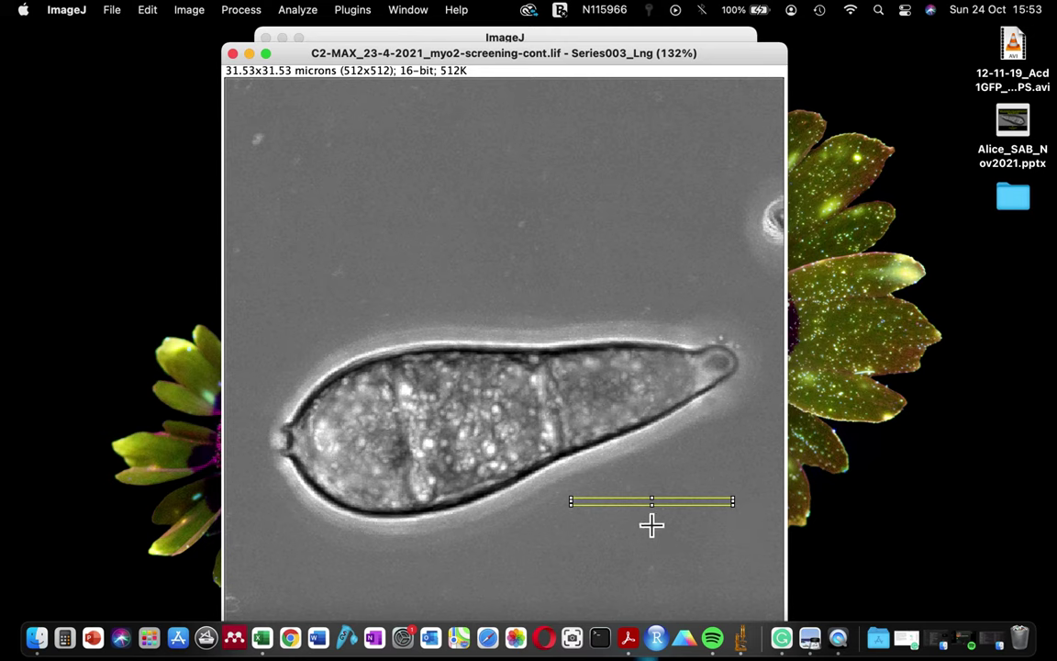
Start a Scale Bar with width 10 µm, font size 30, height 10, and its label shown.
left_click(295, 13)
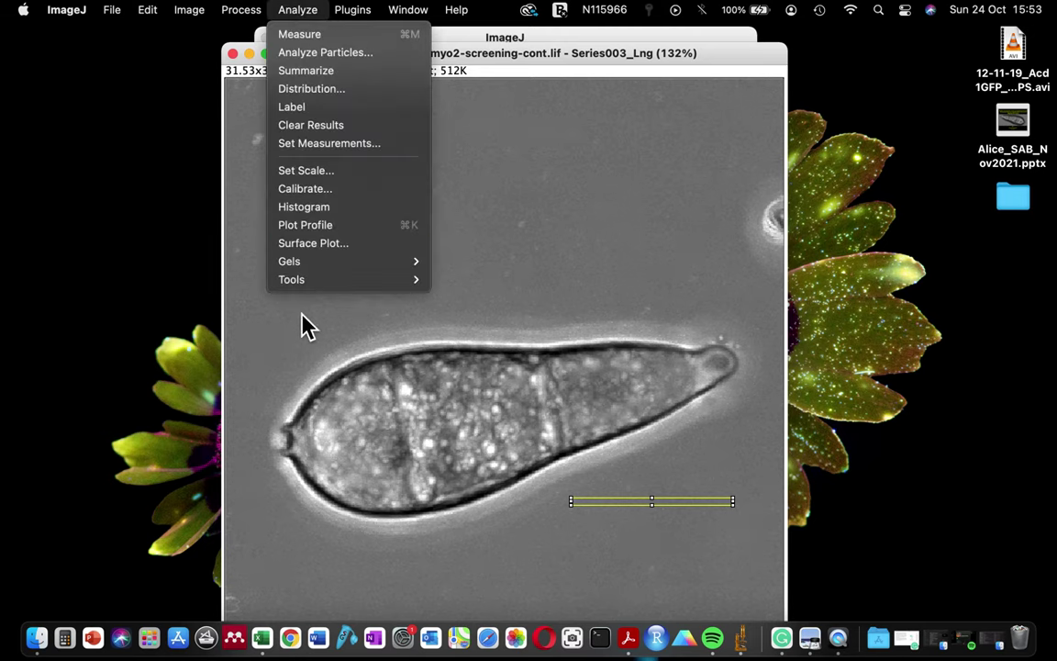
mouse_move(377, 285)
left_click(463, 371)
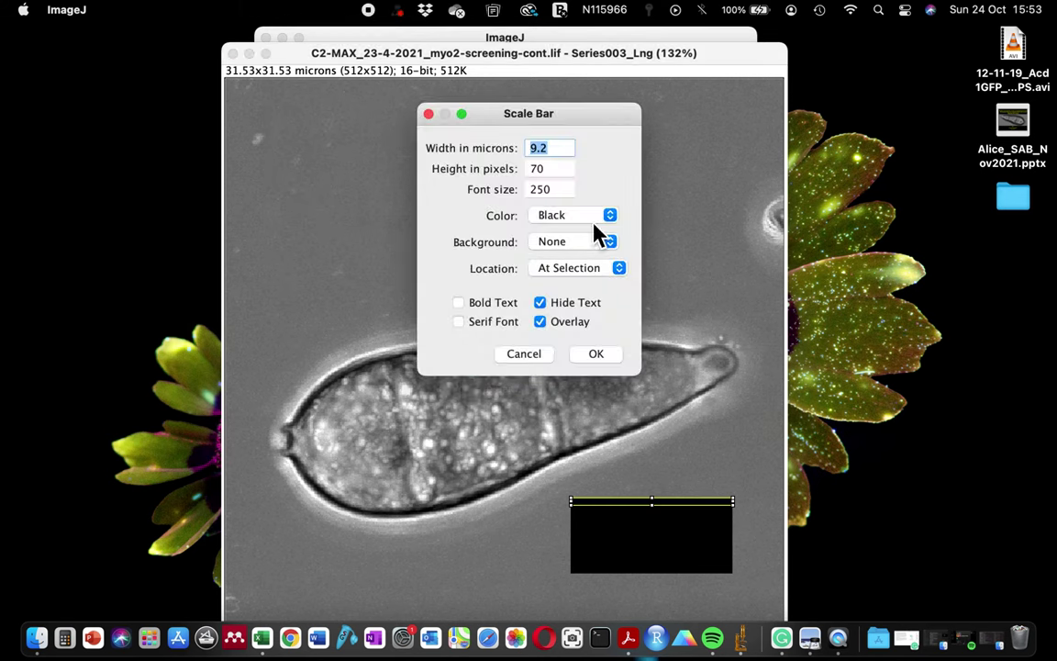
left_click_drag(574, 117, 455, 117)
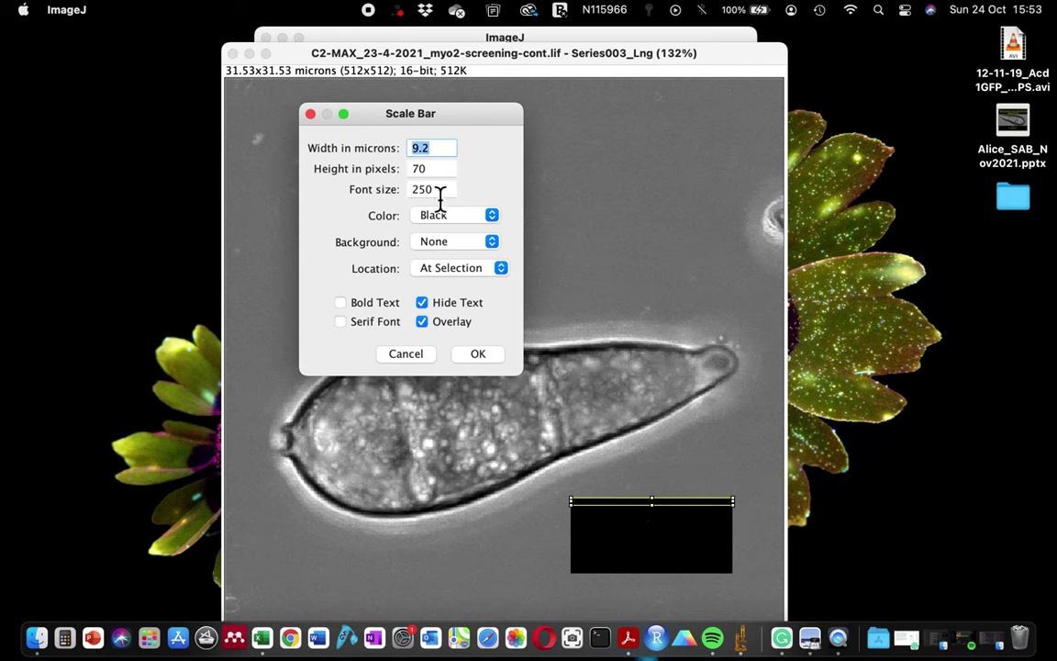
type("1")
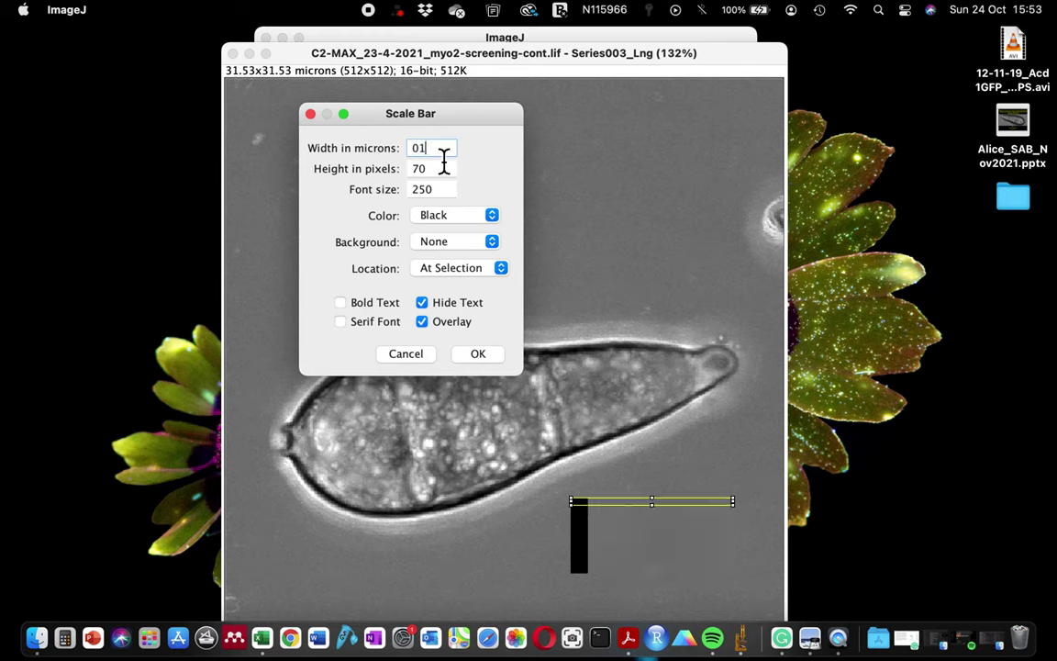
key("BackSpace")
type("10")
key("Tab")
key("Tab")
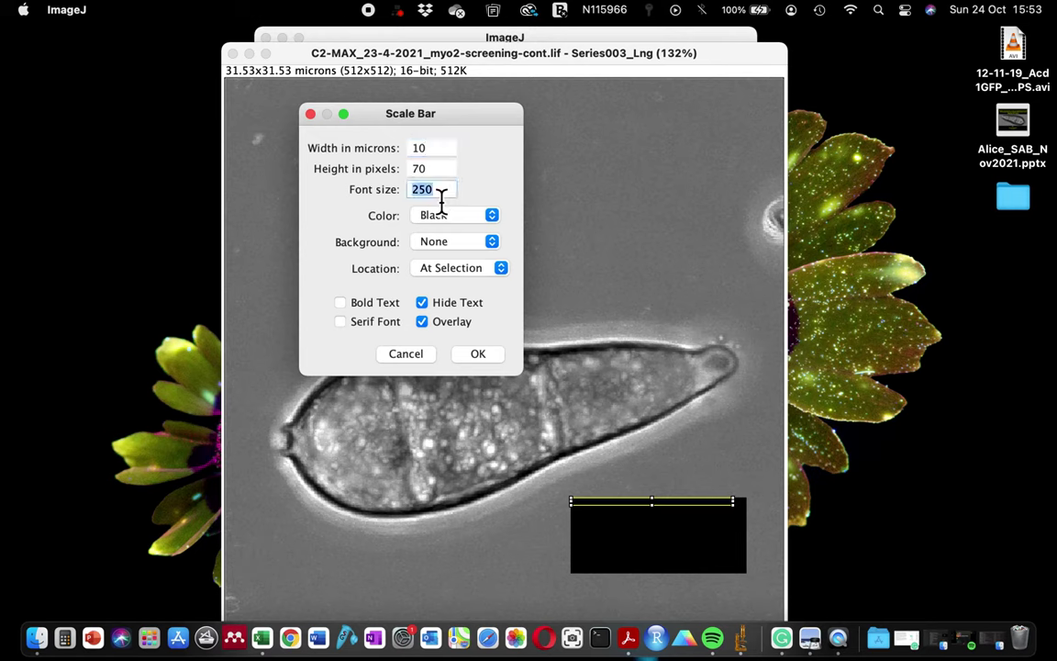
type("30")
double_click(437, 174)
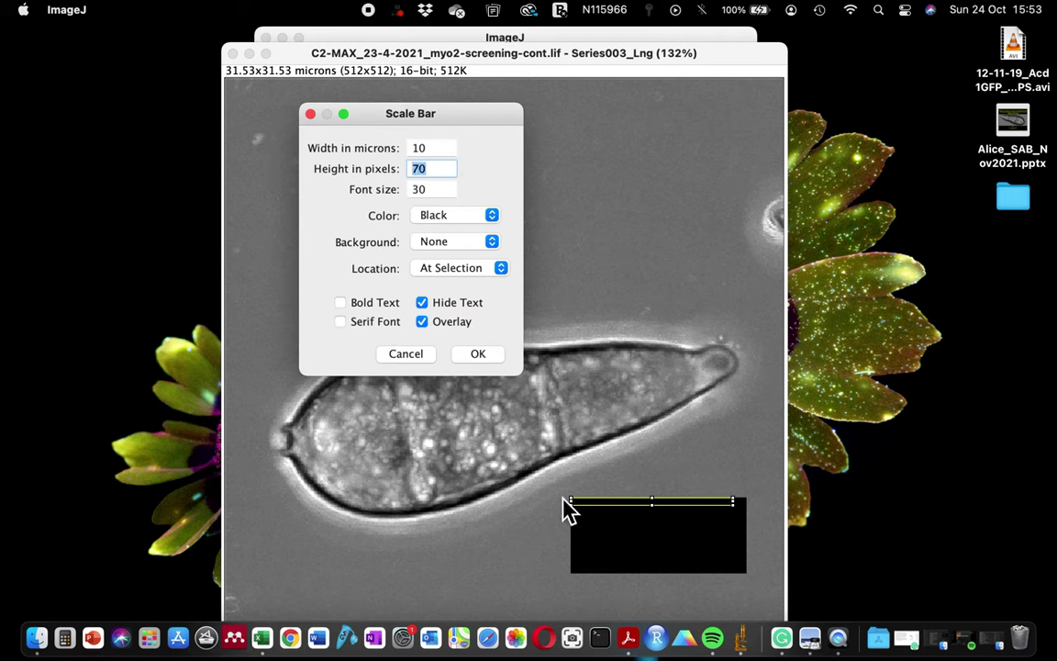
type("10")
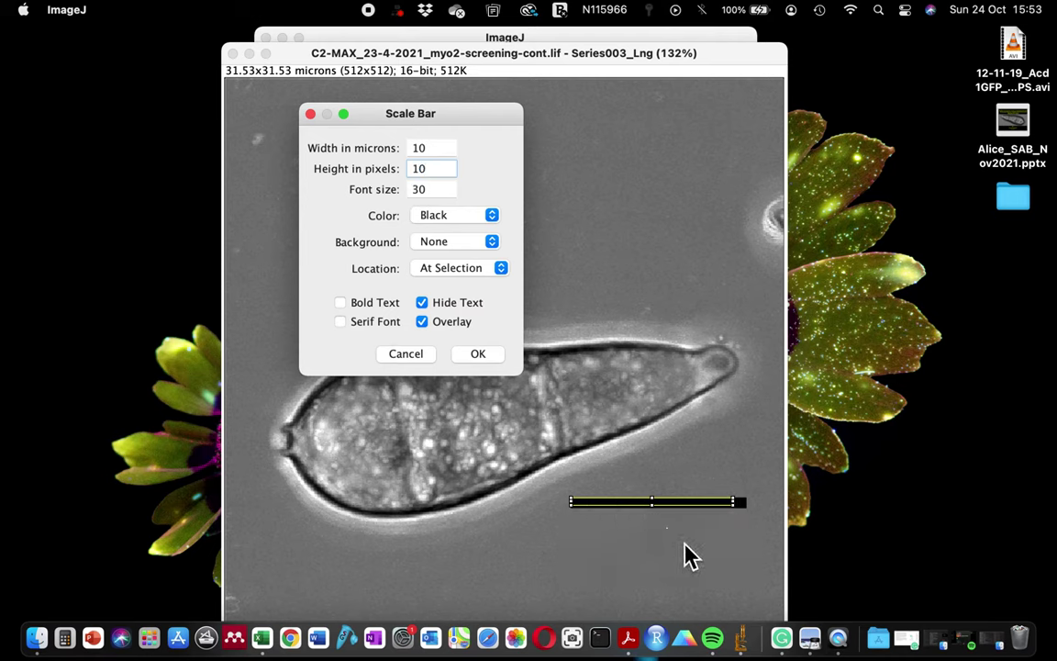
left_click(424, 305)
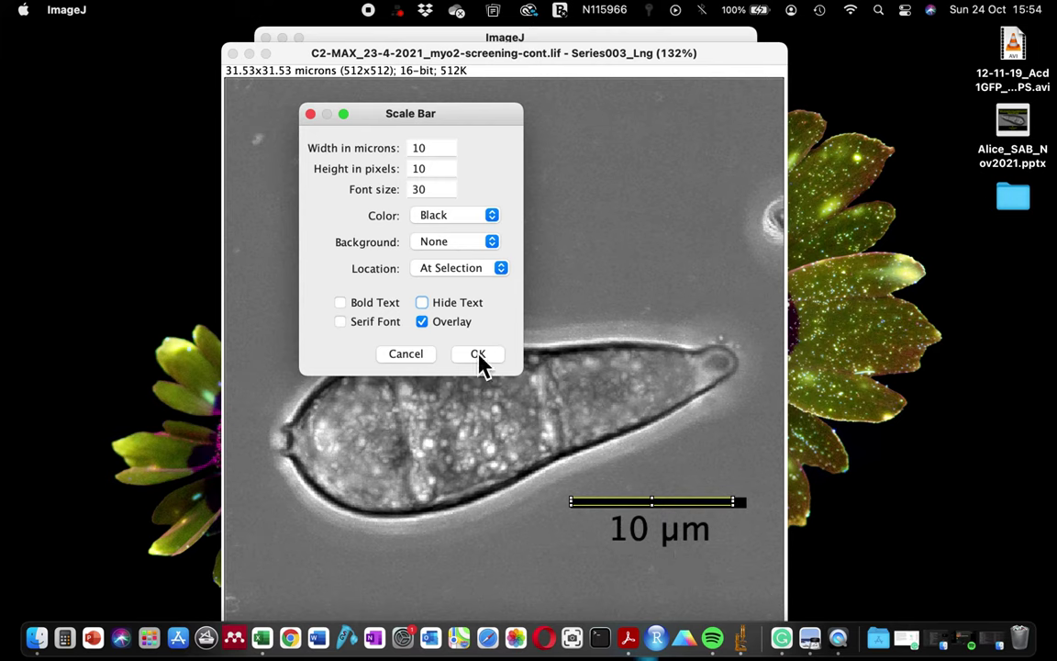
Make the bar and label Green, keeping the label non-bold and sans-serif.
left_click(440, 221)
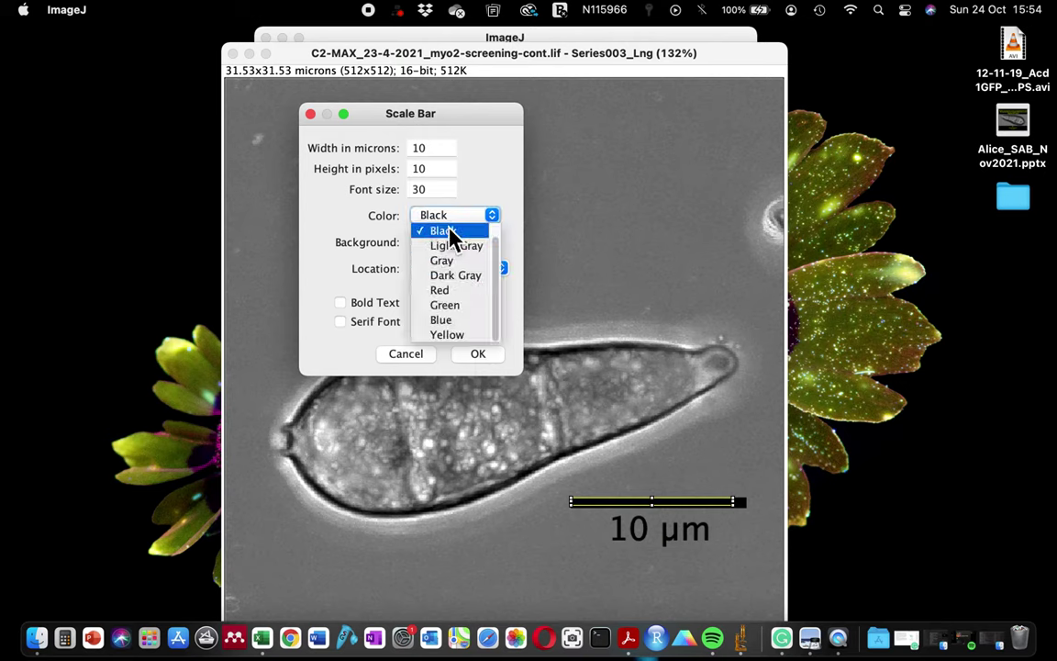
left_click(448, 340)
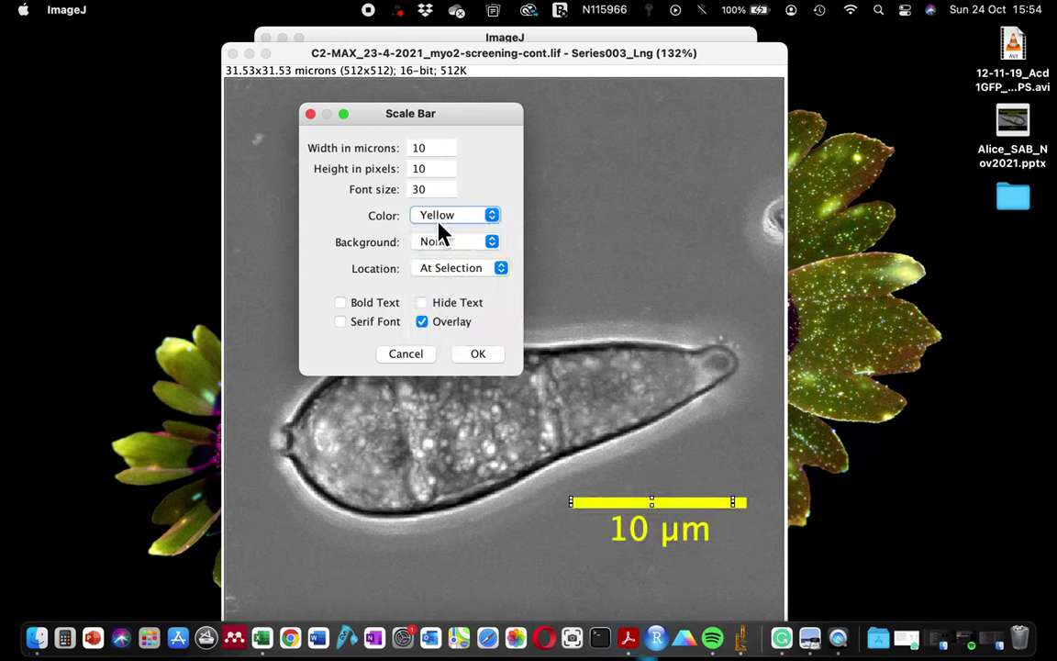
left_click(349, 311)
left_click(350, 310)
left_click(456, 220)
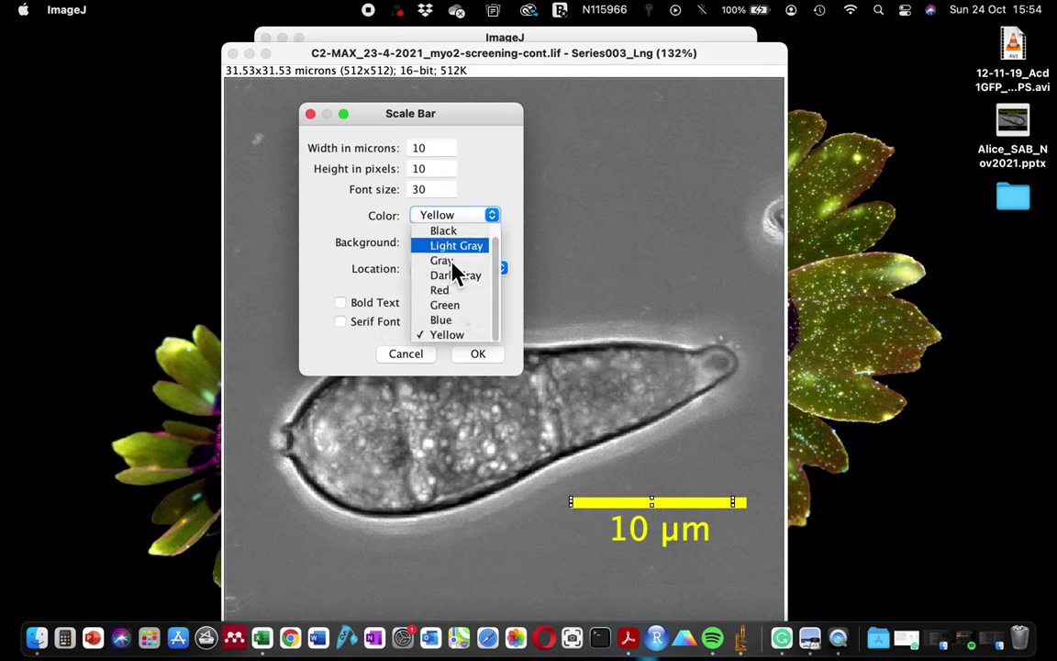
left_click(449, 311)
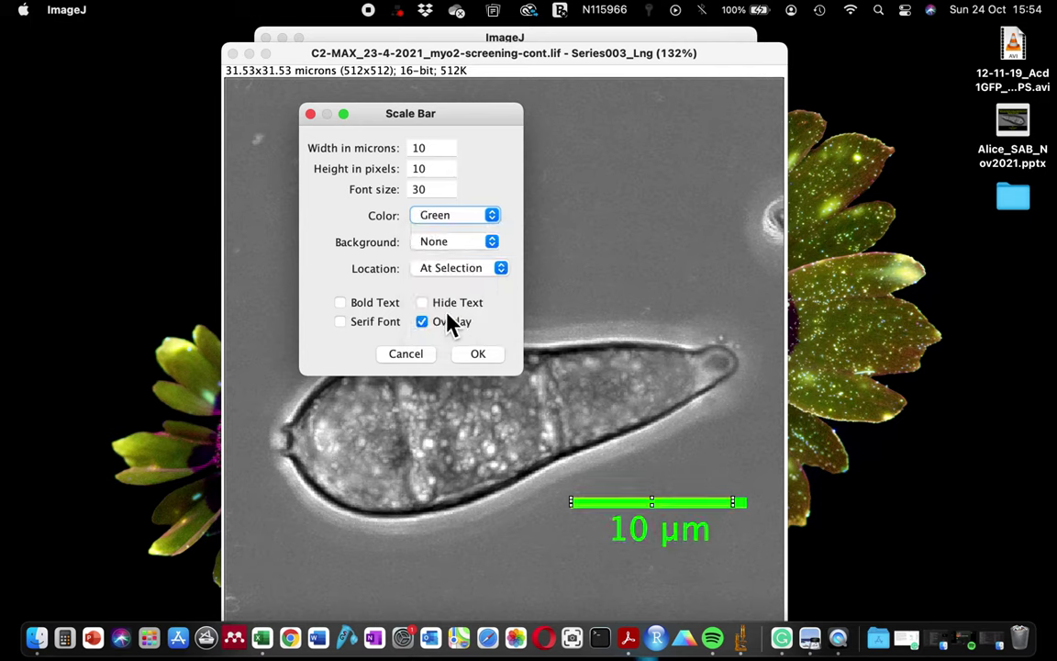
left_click(340, 322)
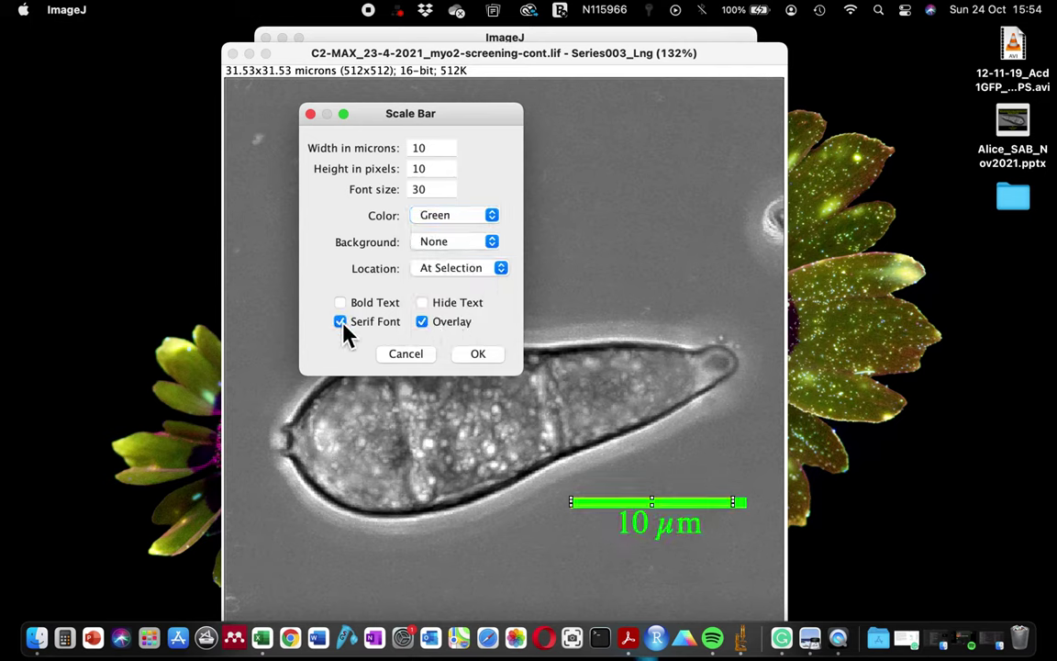
left_click(341, 322)
left_click(340, 322)
left_click(341, 322)
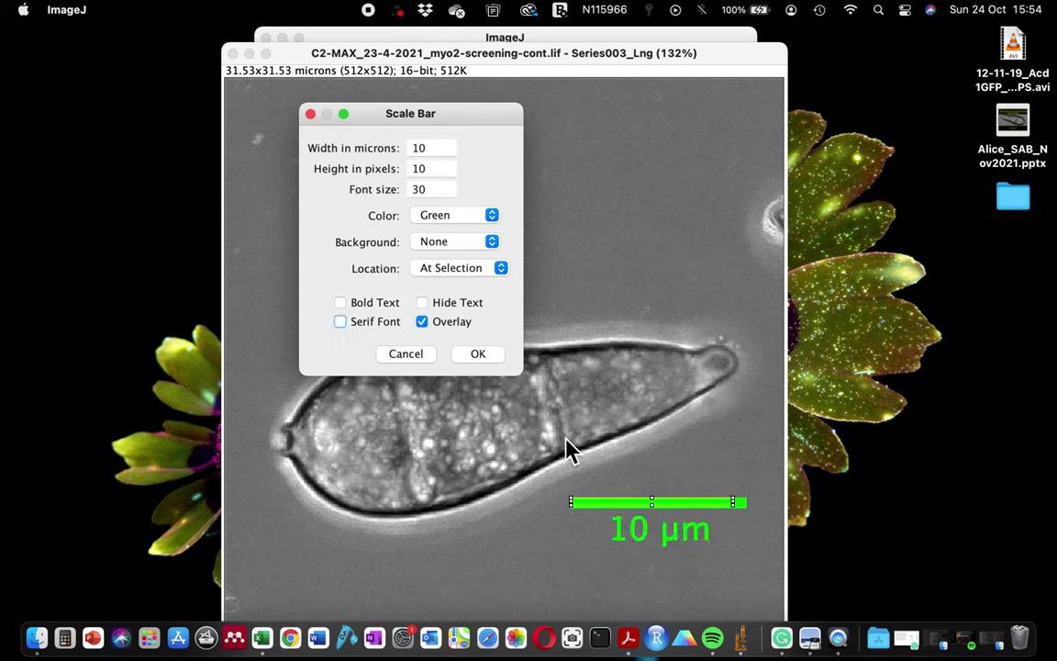
left_click(340, 322)
Try light gray and yellow backgrounds, then set the bar's Background to None.
left_click(451, 242)
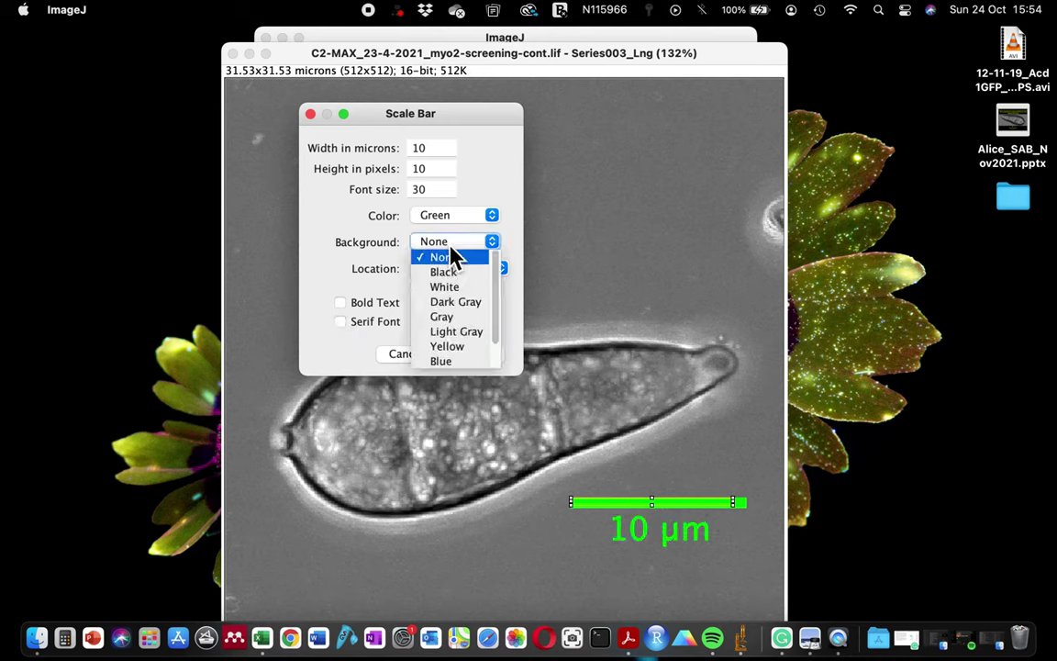
left_click(457, 332)
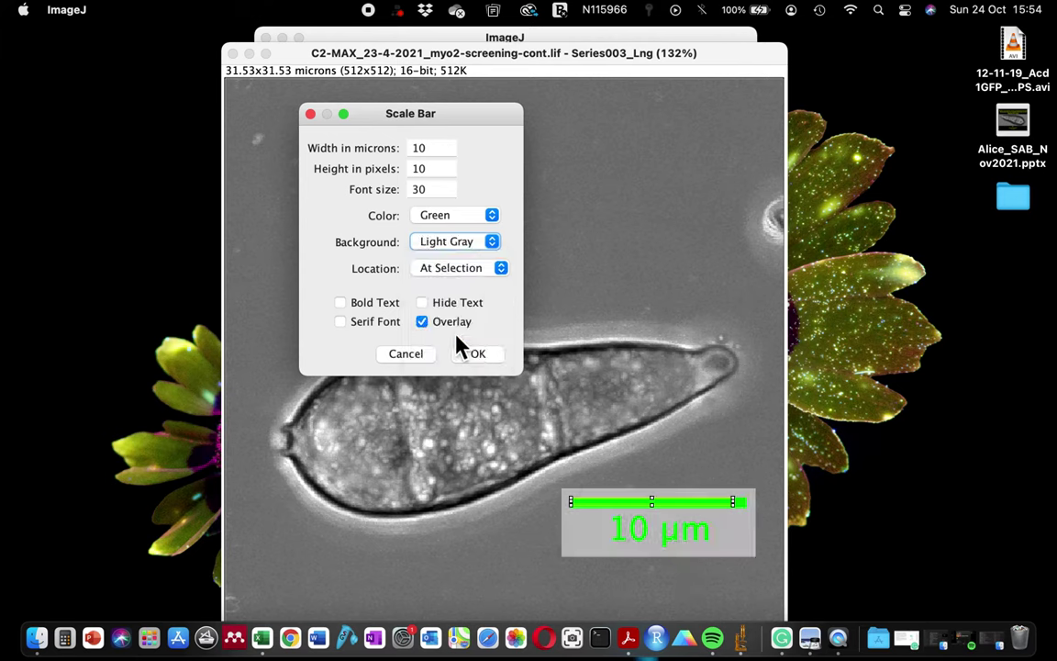
left_click(443, 248)
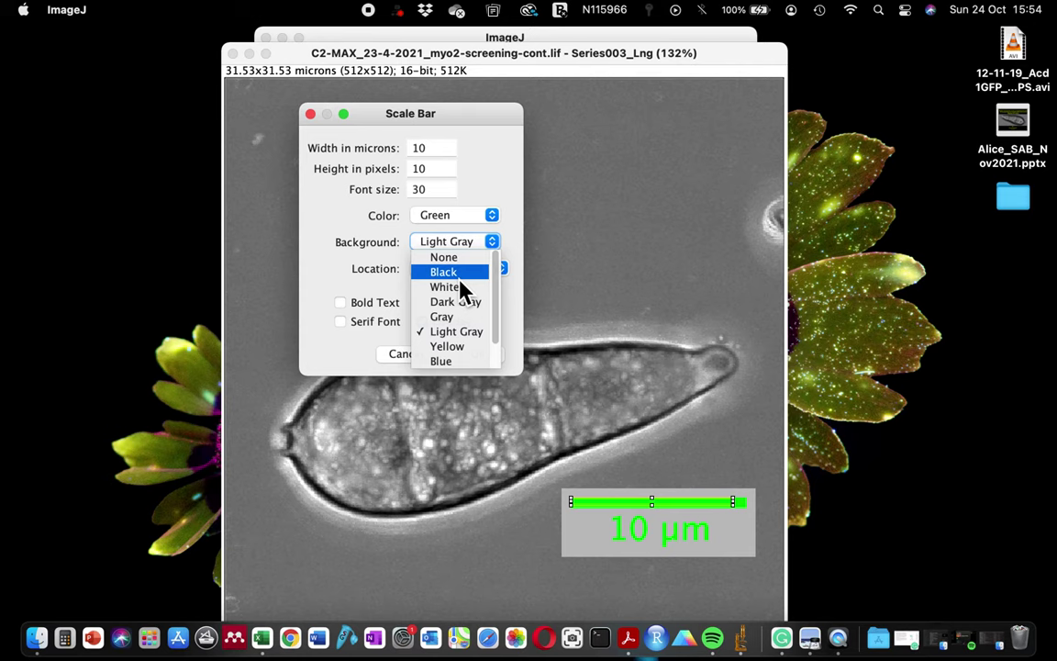
left_click(456, 349)
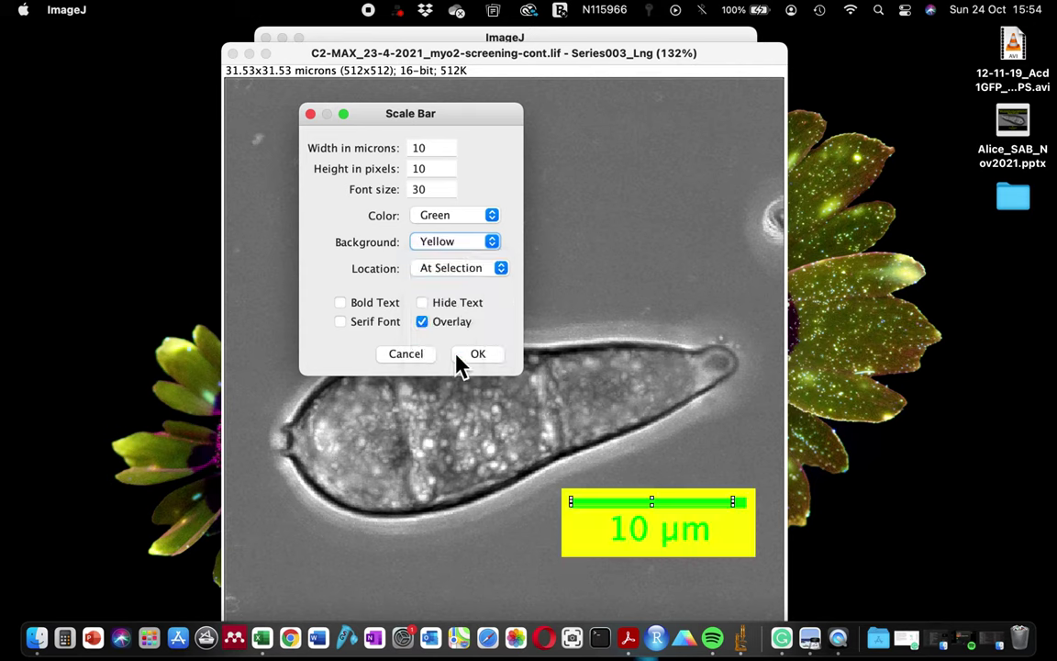
left_click(450, 243)
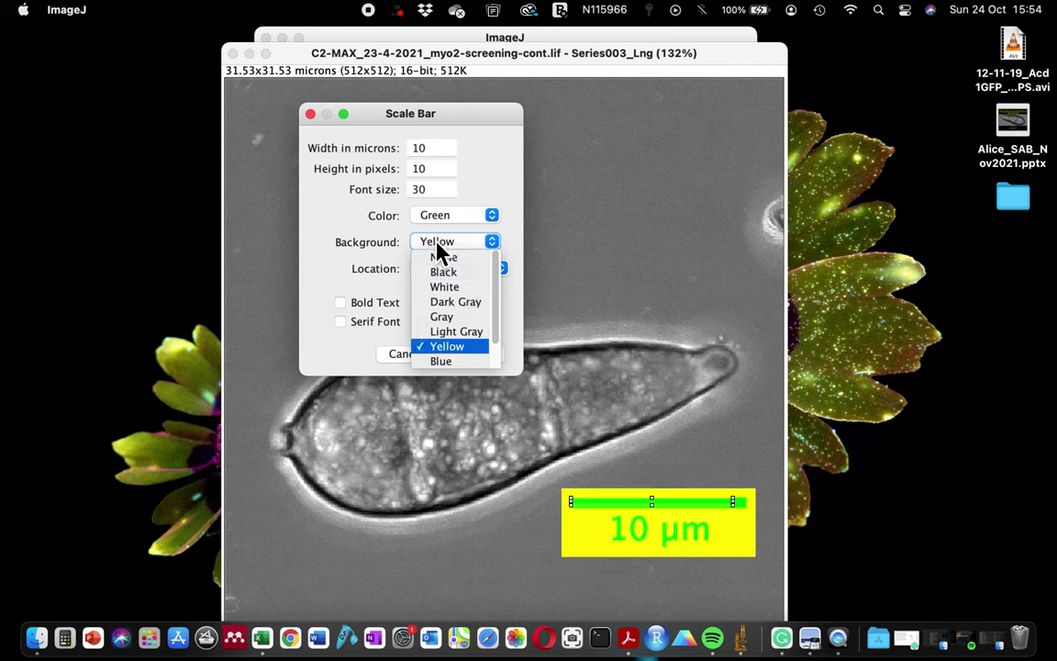
left_click(443, 261)
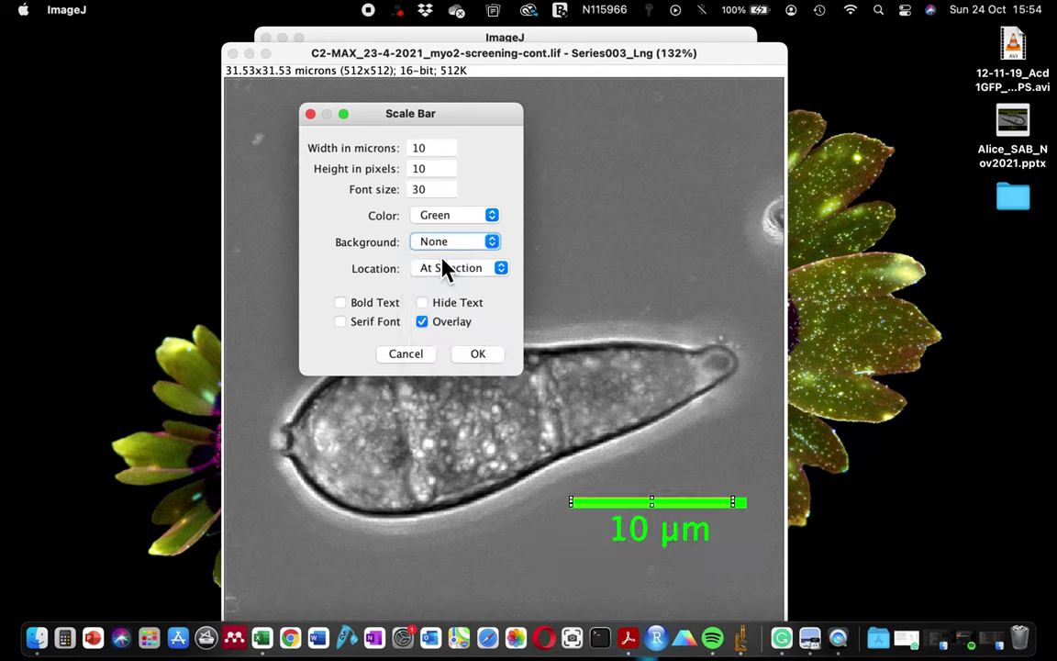
Apply the green 10 µm scale bar, clear the line selection, and zoom out.
left_click(477, 357)
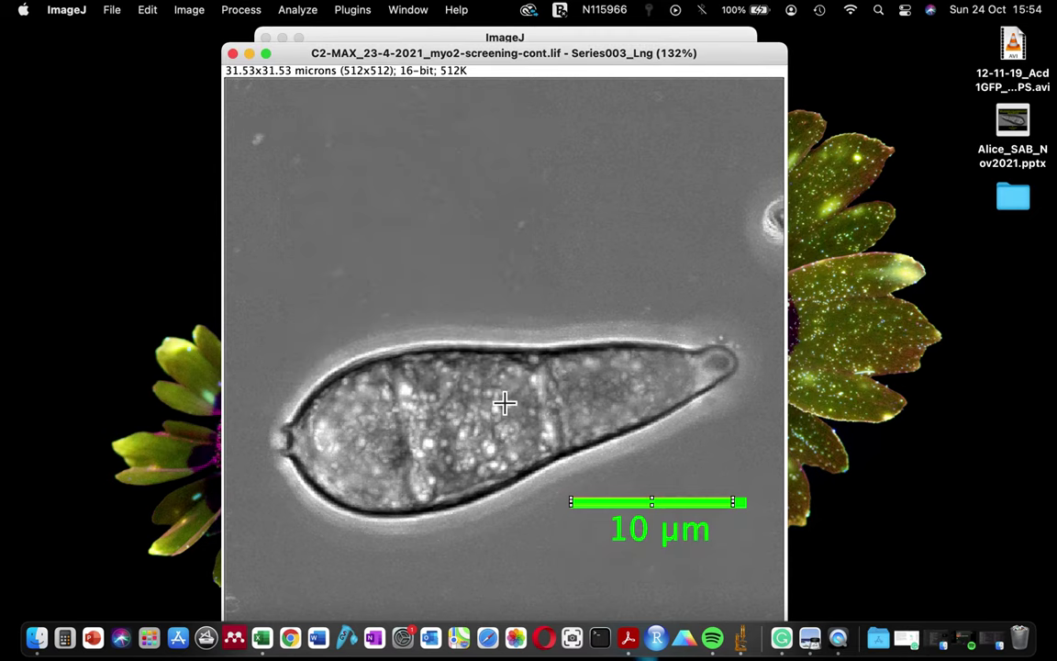
left_click(663, 468)
key("minus")
key("minus")
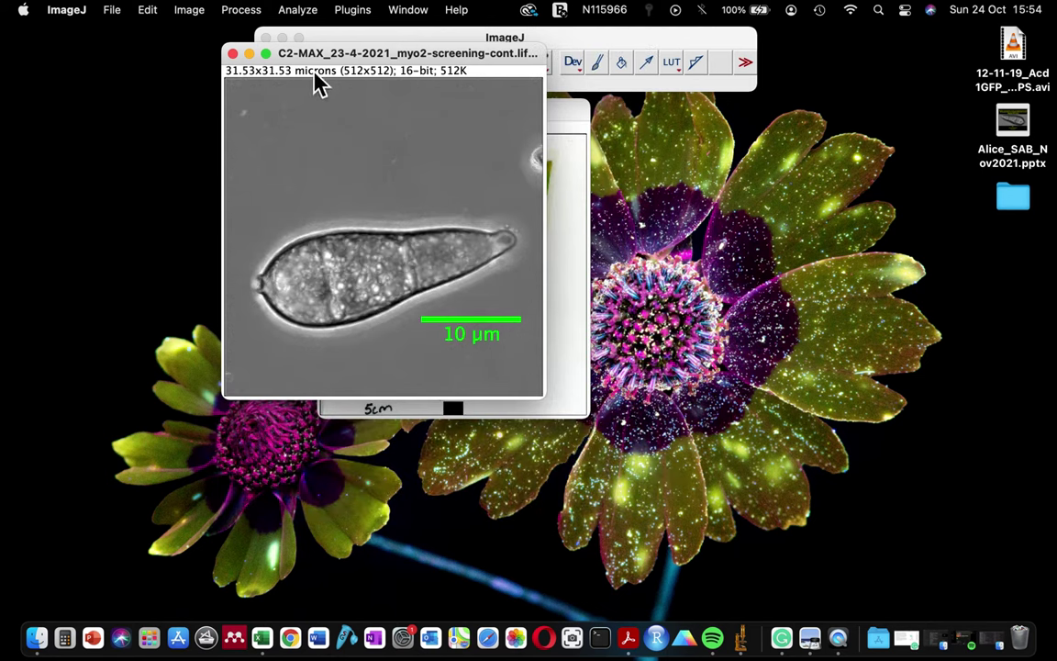
Duplicate a rectangle around the spore and its bar as Series003_Lng-1, placed beside the original.
left_click(312, 36)
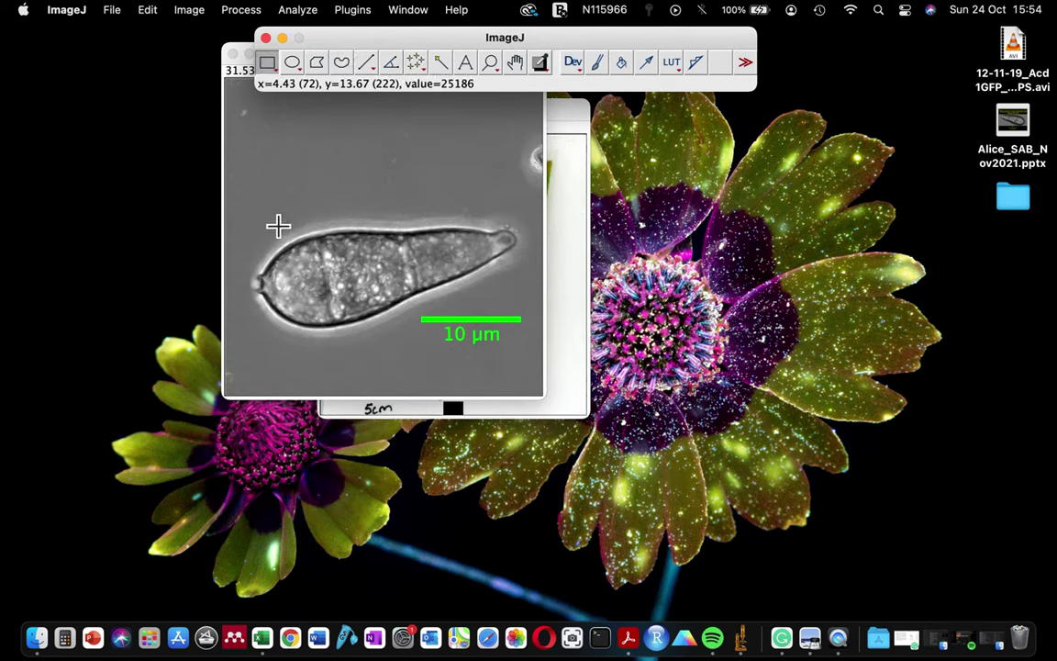
left_click_drag(237, 209, 540, 360)
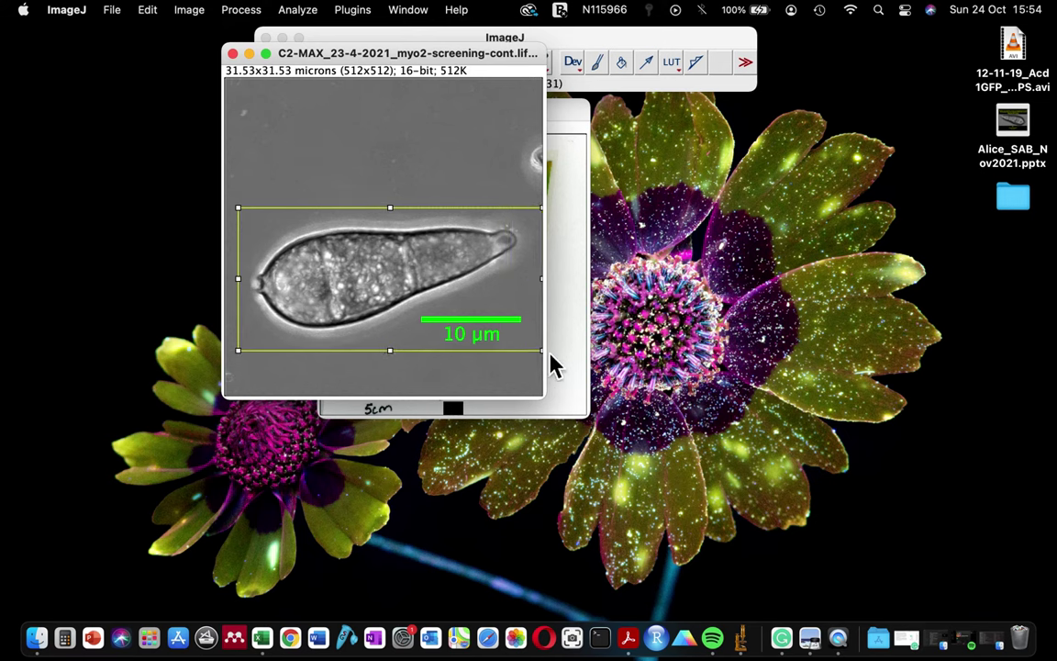
key("super+shift+d")
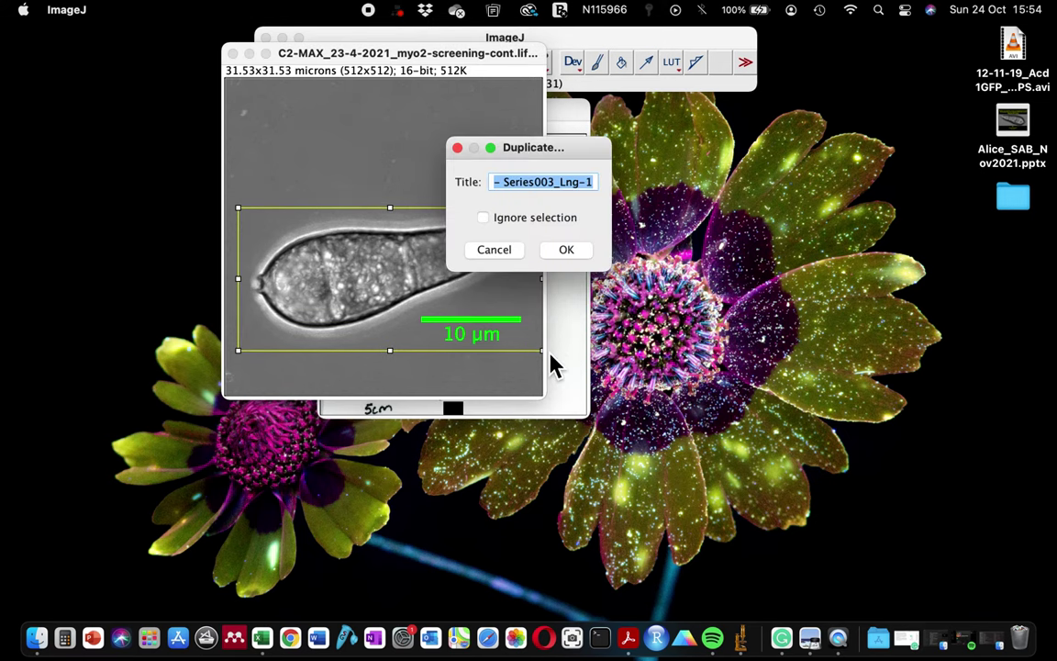
left_click(568, 250)
left_click_drag(459, 158, 673, 220)
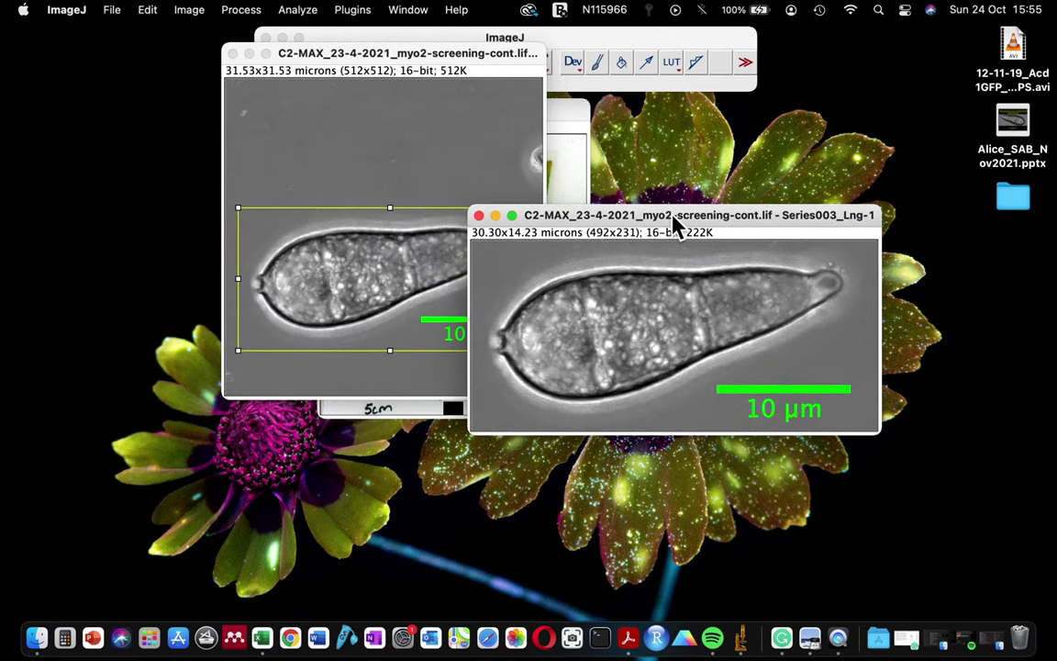
left_click_drag(368, 51, 304, 94)
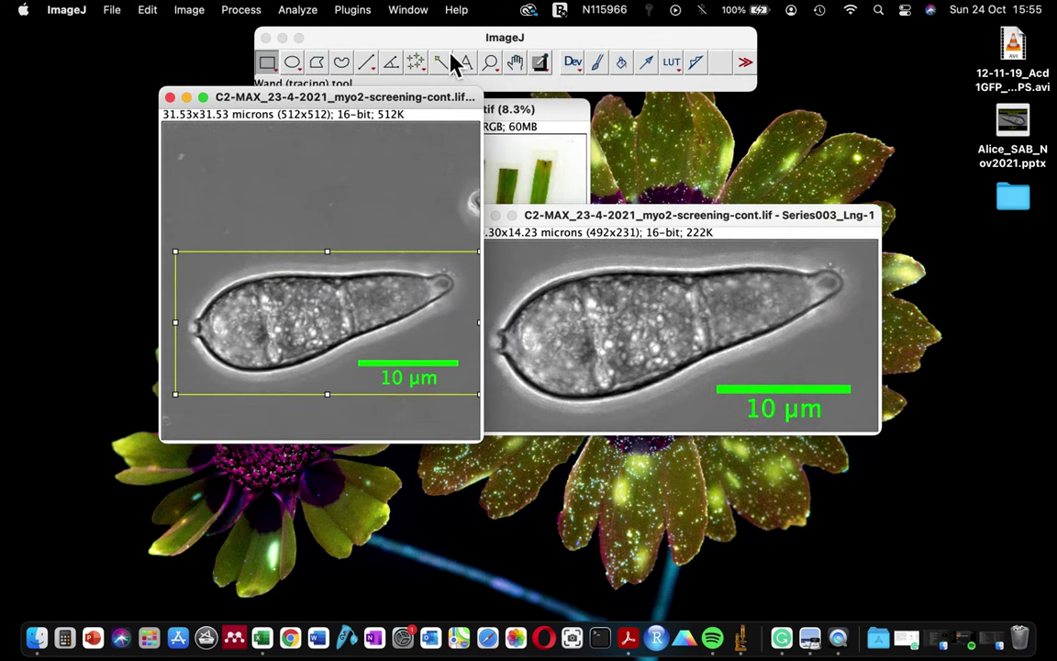
left_click_drag(635, 228, 666, 229)
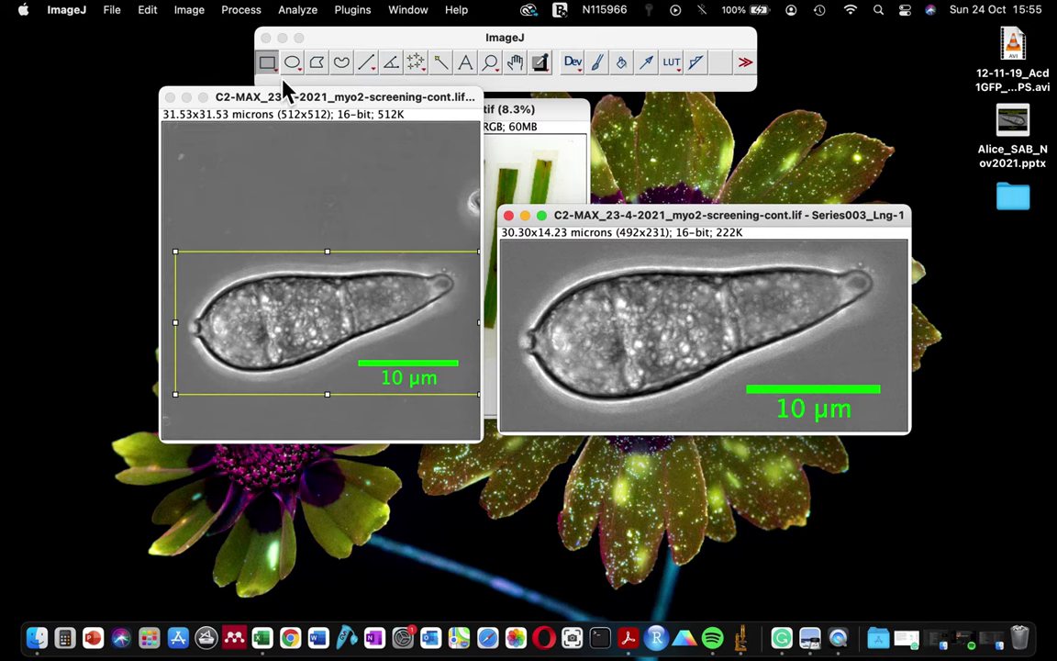
Start a Scale Bar on the cropped copy and change its width to 15 µm.
left_click(280, 11)
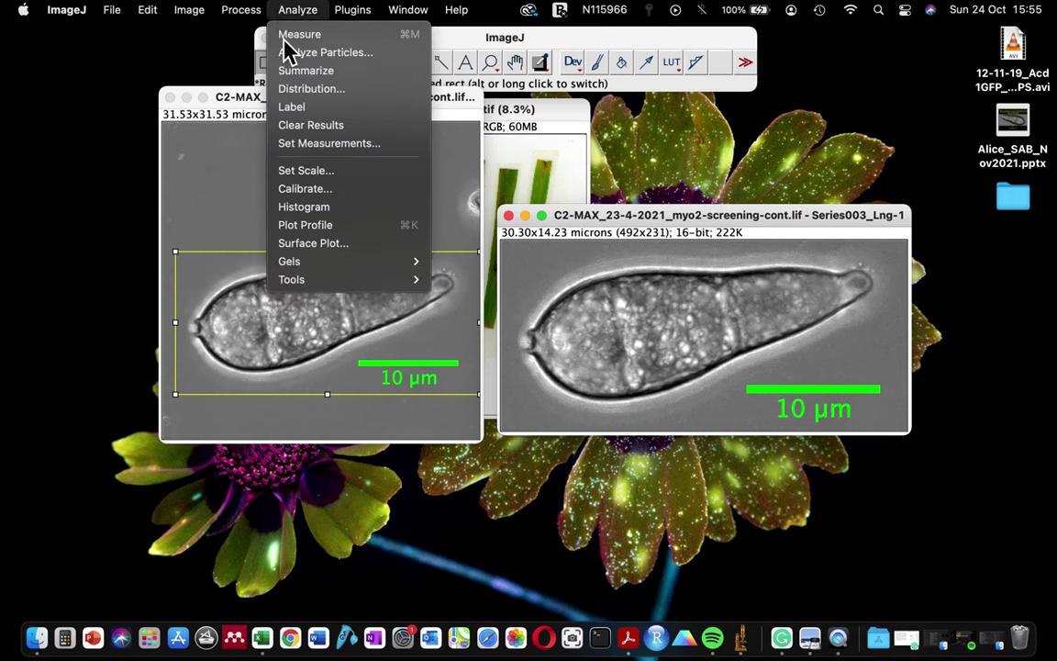
mouse_move(313, 281)
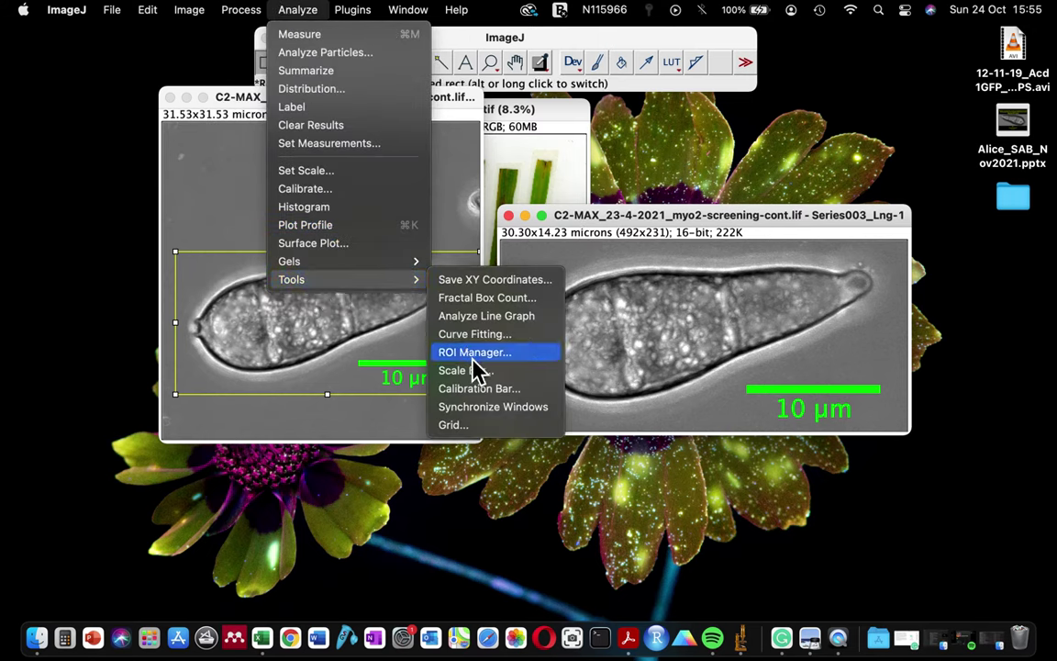
left_click(483, 370)
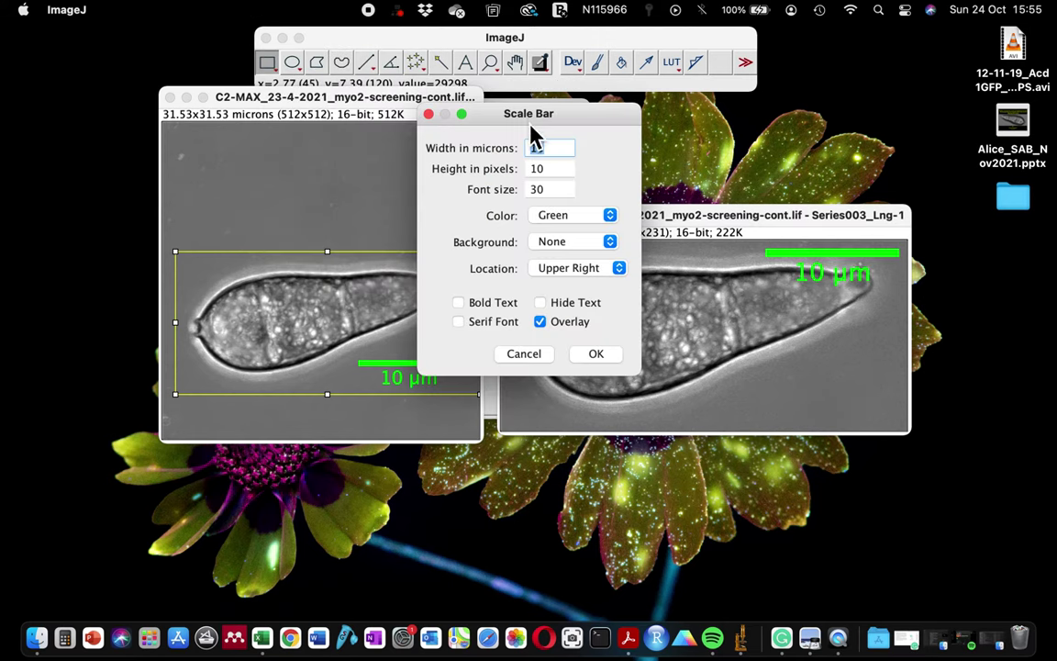
left_click_drag(519, 112, 947, 315)
left_click_drag(788, 221, 755, 207)
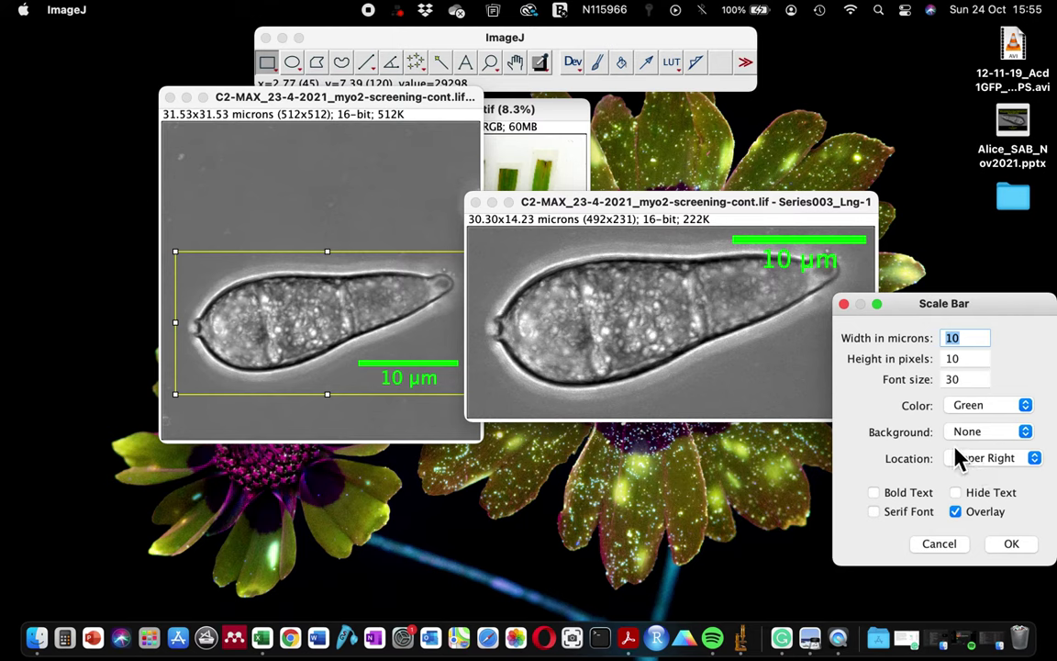
left_click(969, 342)
key("BackSpace")
type("5")
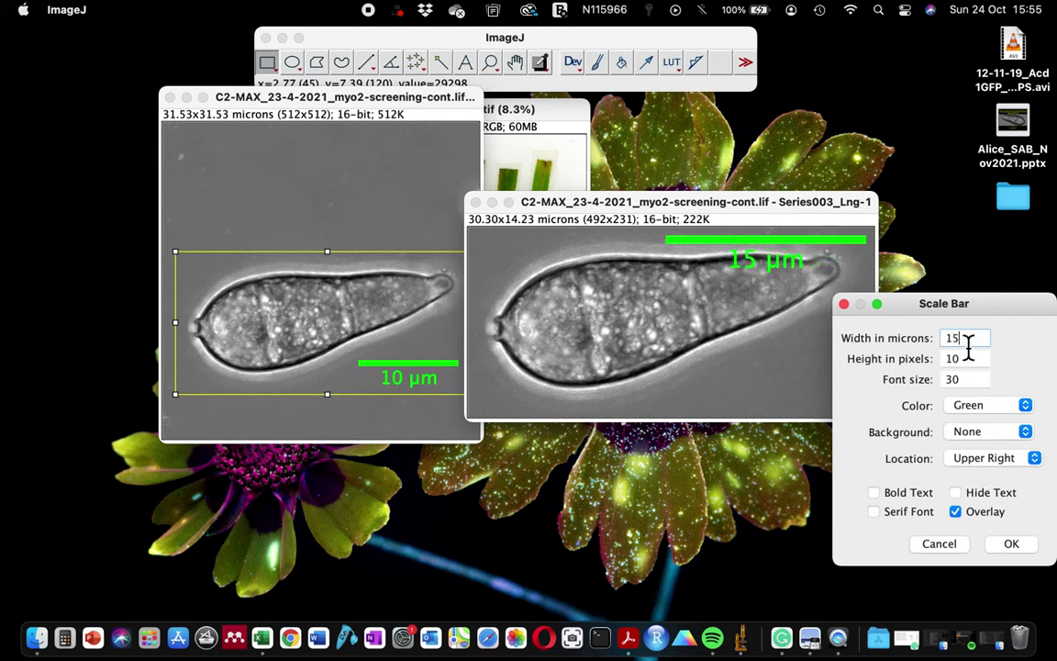
Place the bar at Lower Left, colour it White, and apply it to the copy.
left_click(990, 463)
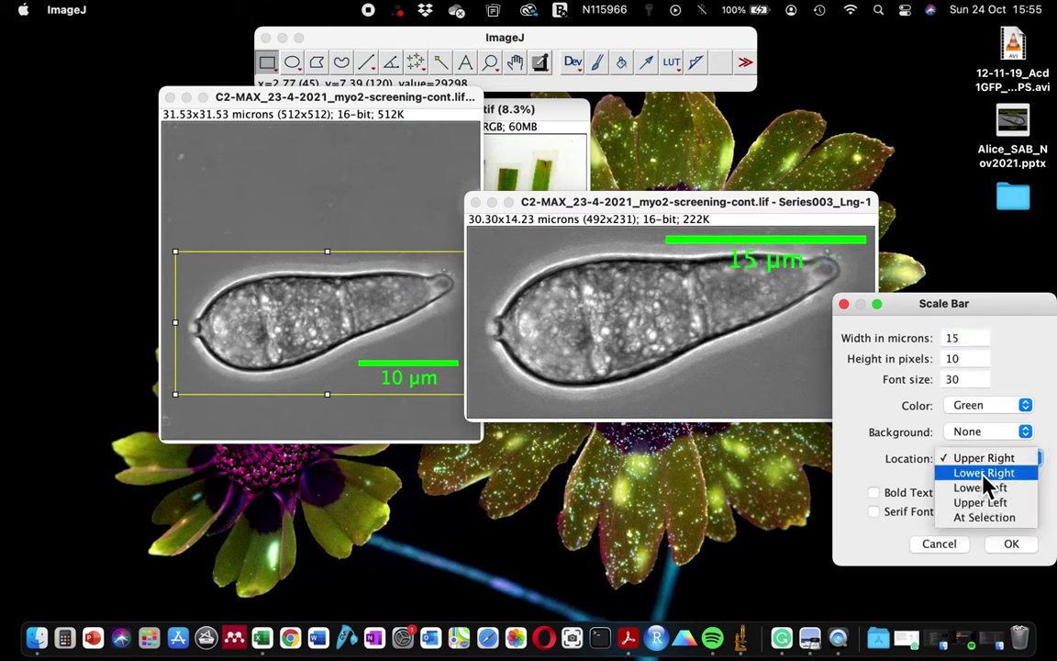
left_click(978, 489)
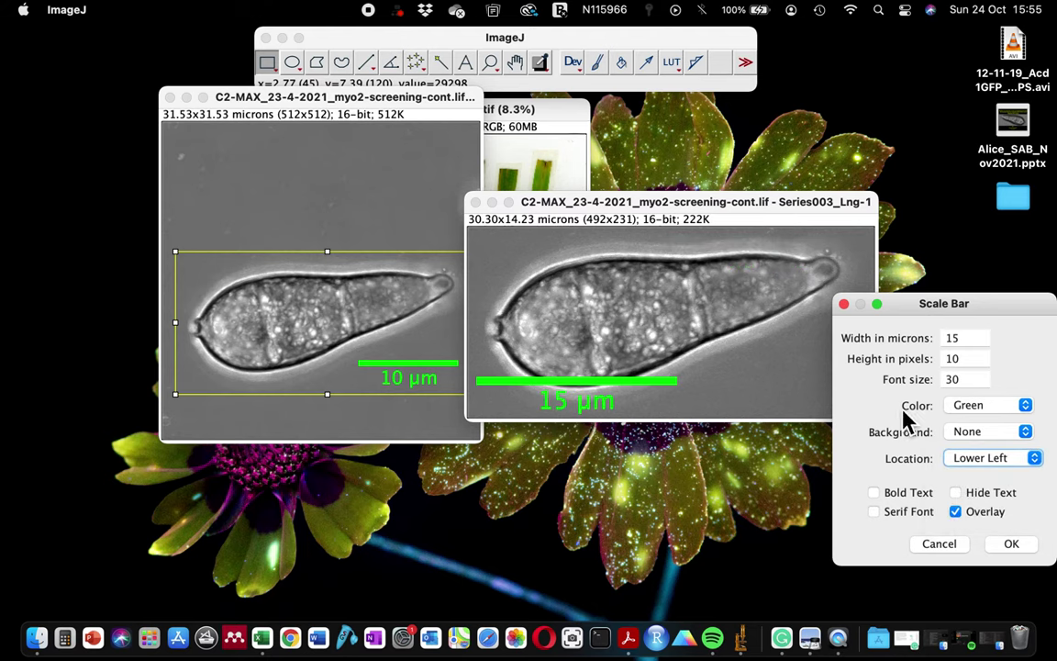
left_click(990, 410)
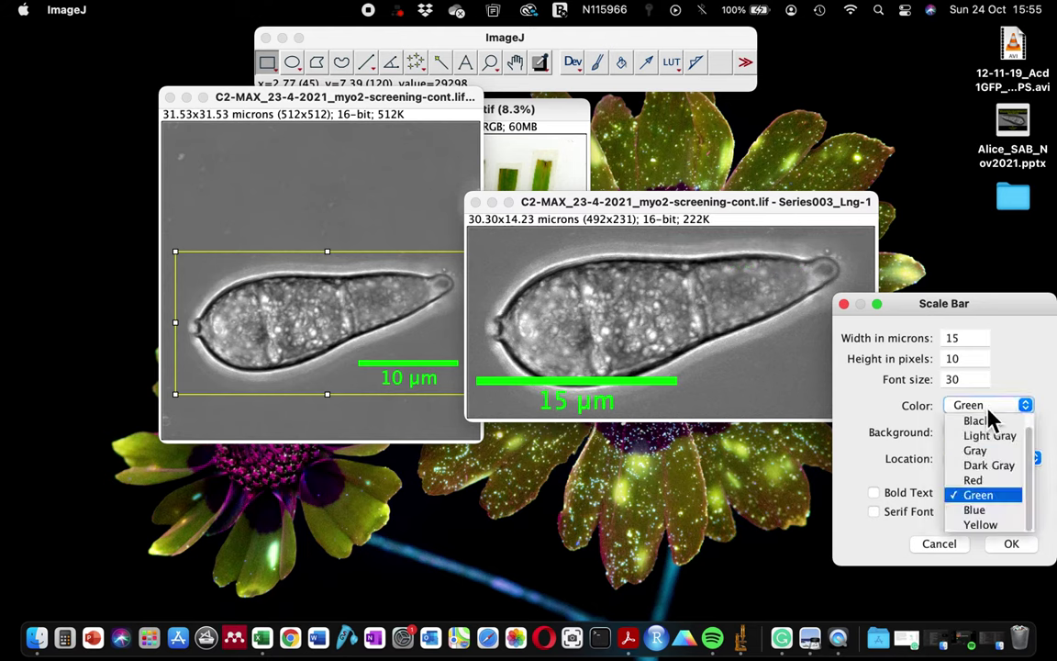
left_click(980, 525)
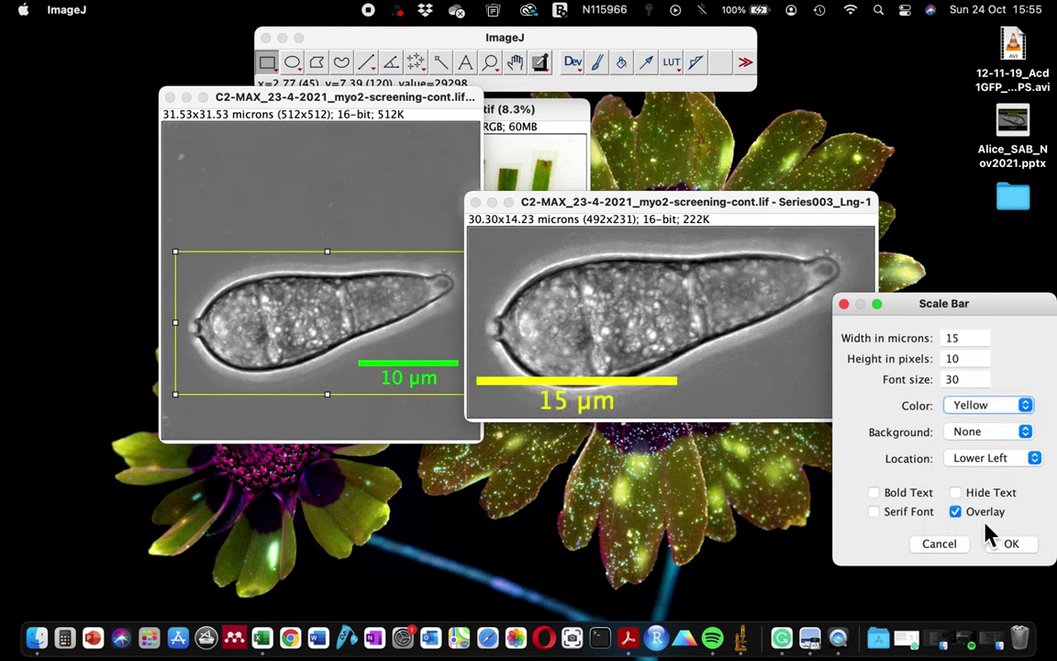
left_click(991, 458)
left_click(978, 406)
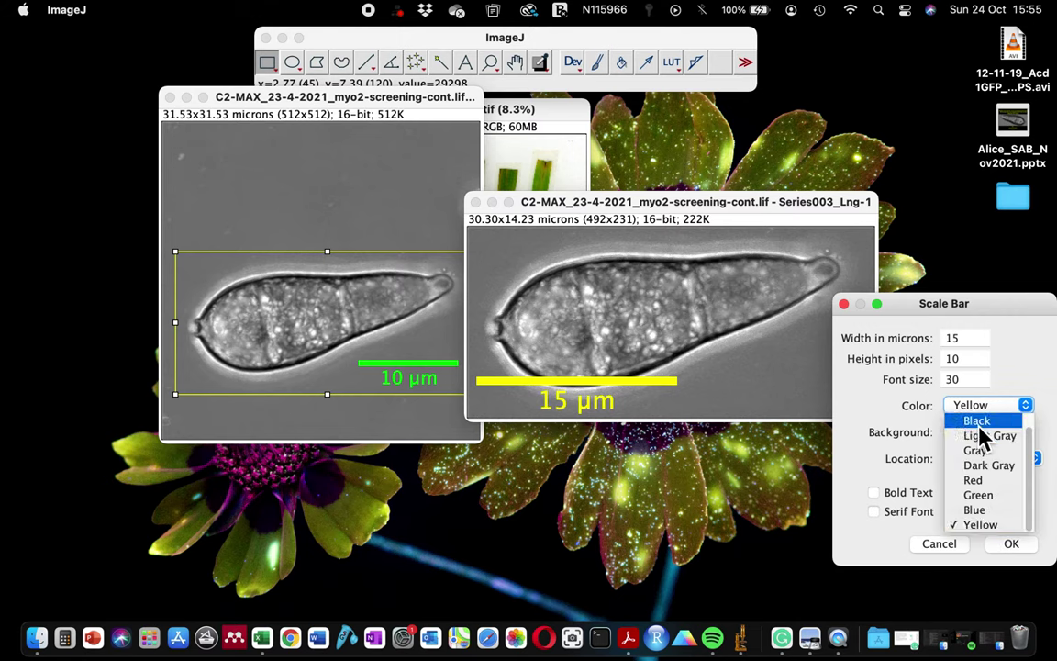
left_click(978, 431)
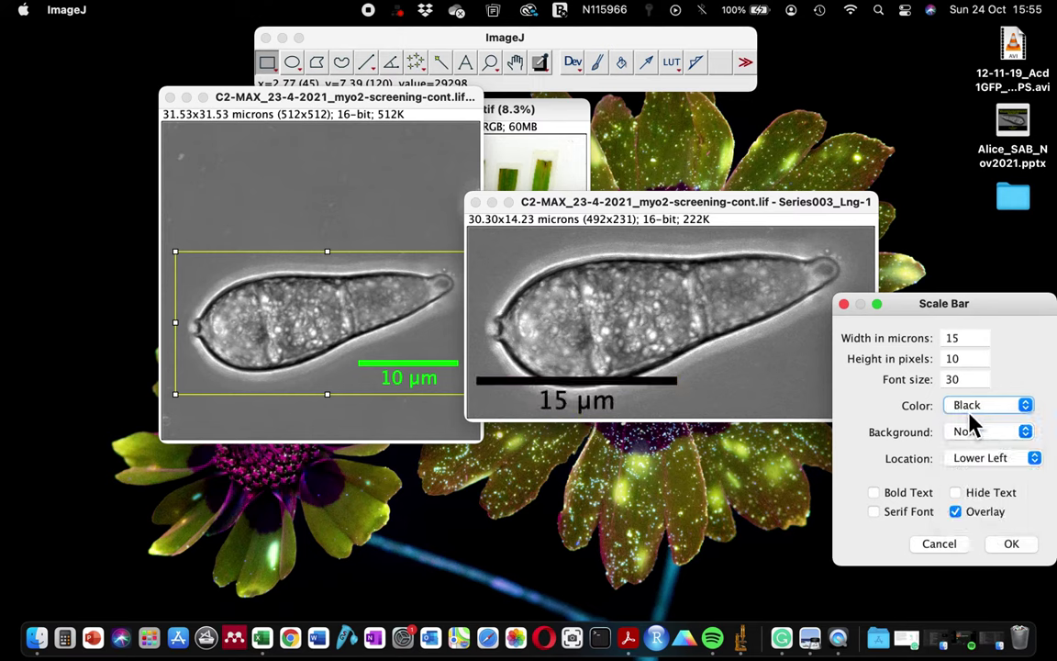
left_click(987, 405)
left_click(980, 422)
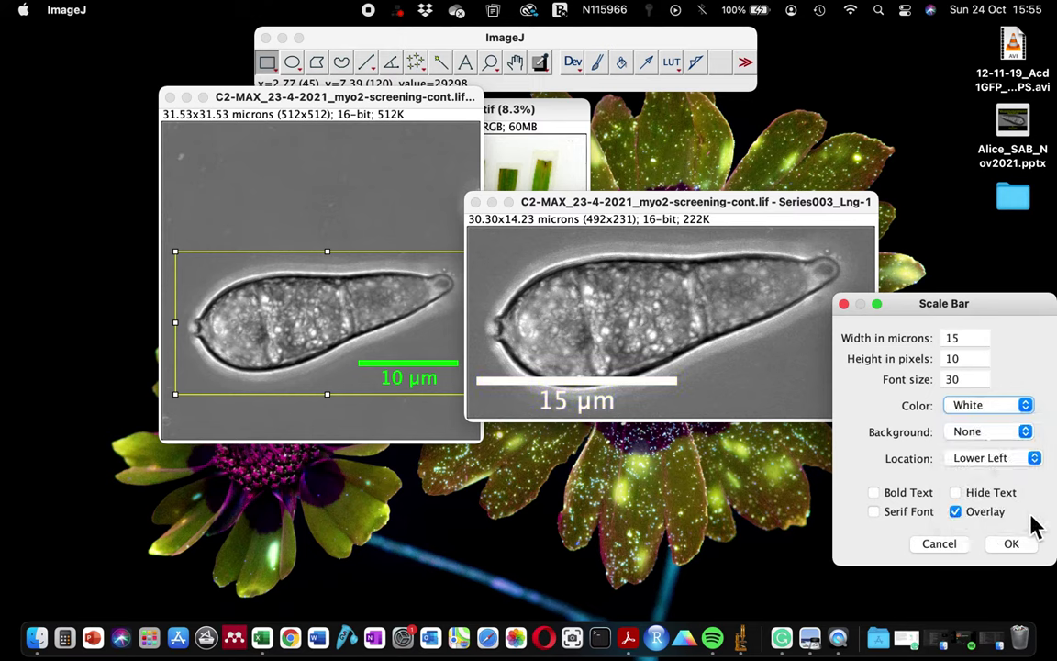
left_click(1010, 545)
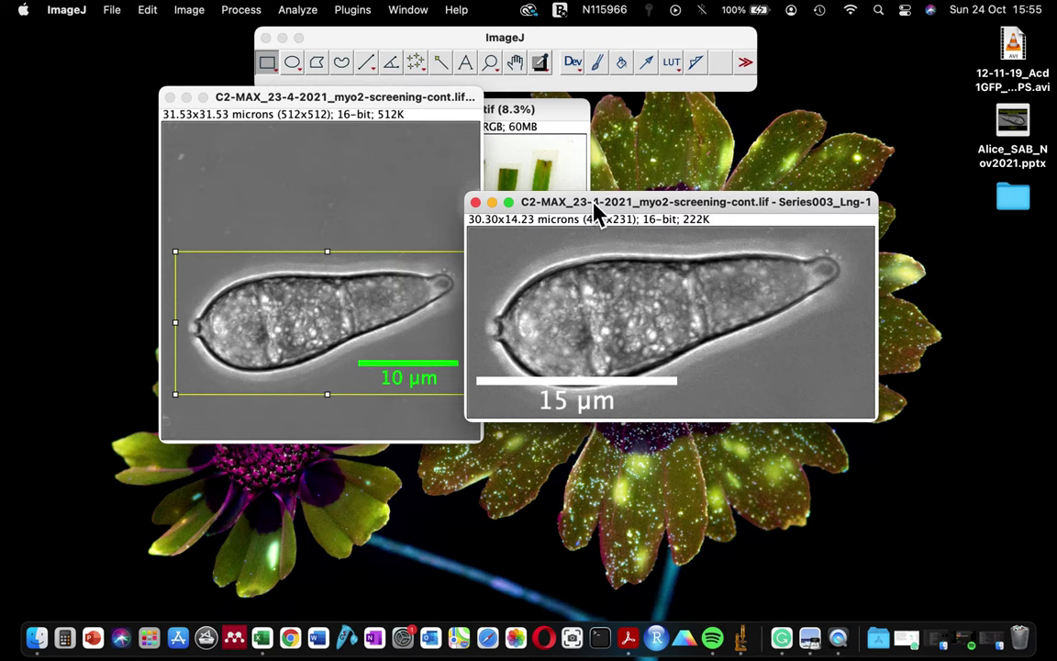
Arrange the original spore image and its cropped copy so both windows are visible.
left_click_drag(596, 212, 761, 208)
left_click(364, 122)
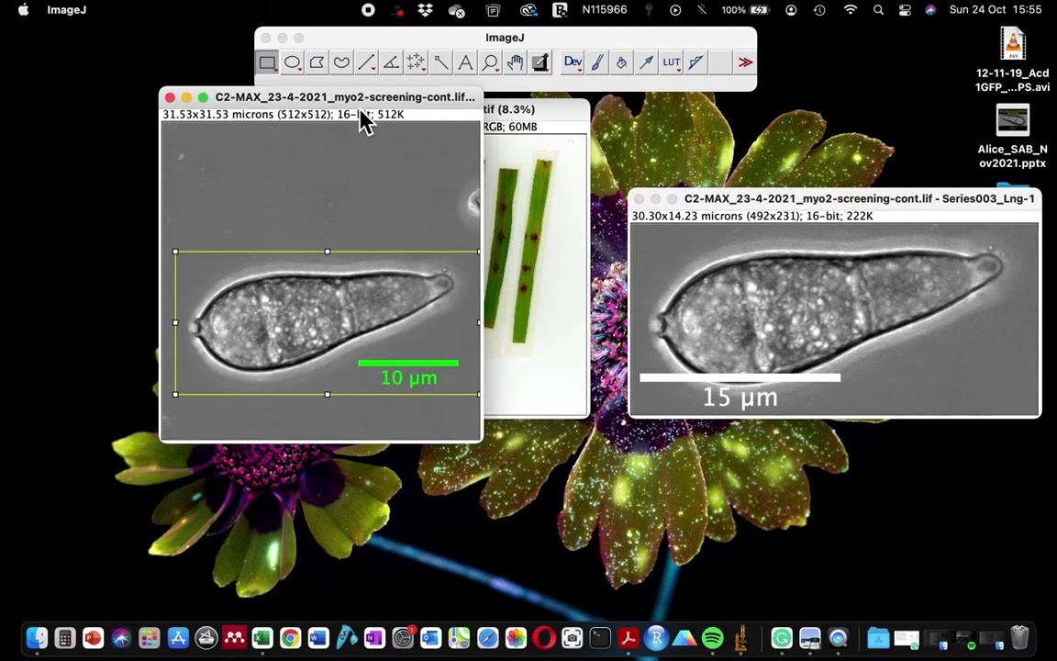
left_click_drag(361, 114, 679, 84)
left_click_drag(866, 216, 732, 285)
left_click(637, 103)
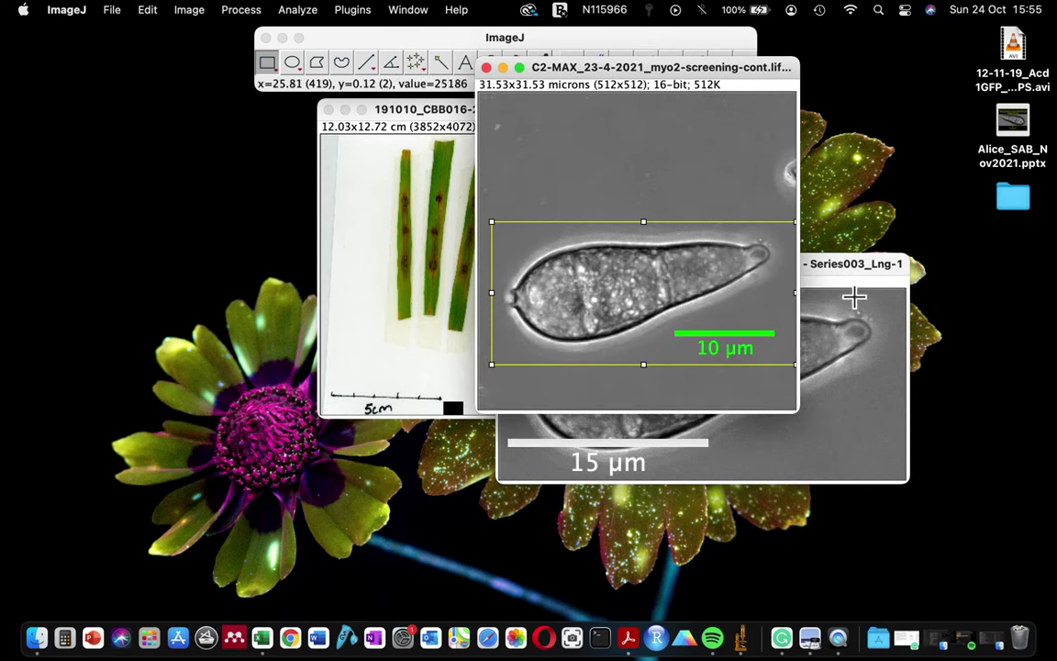
left_click(854, 296)
left_click_drag(847, 275, 846, 386)
left_click(665, 78)
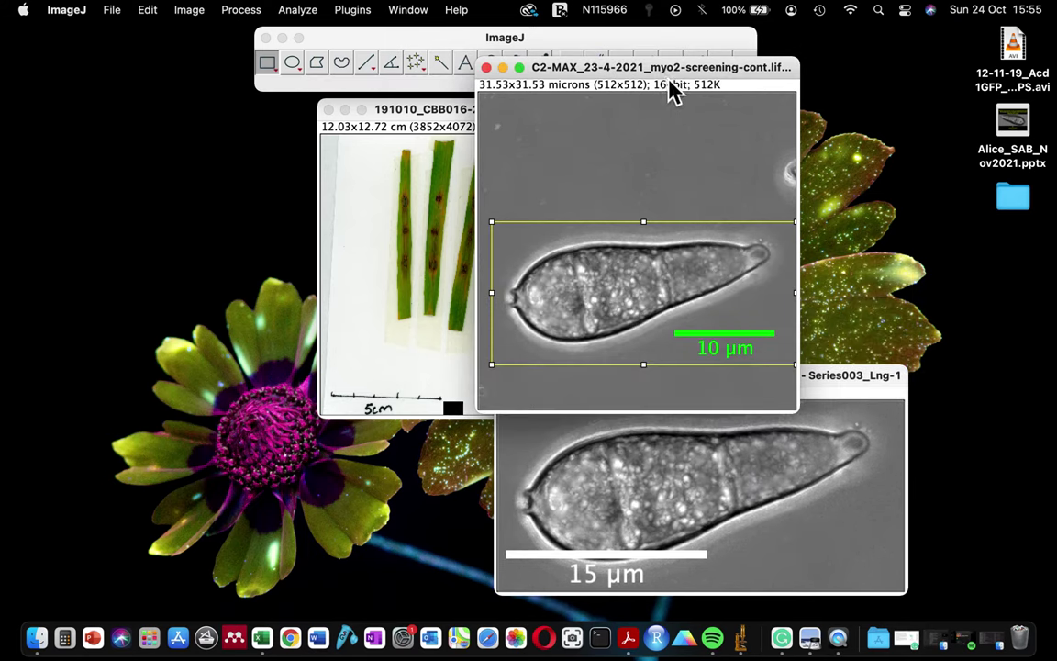
left_click(538, 52)
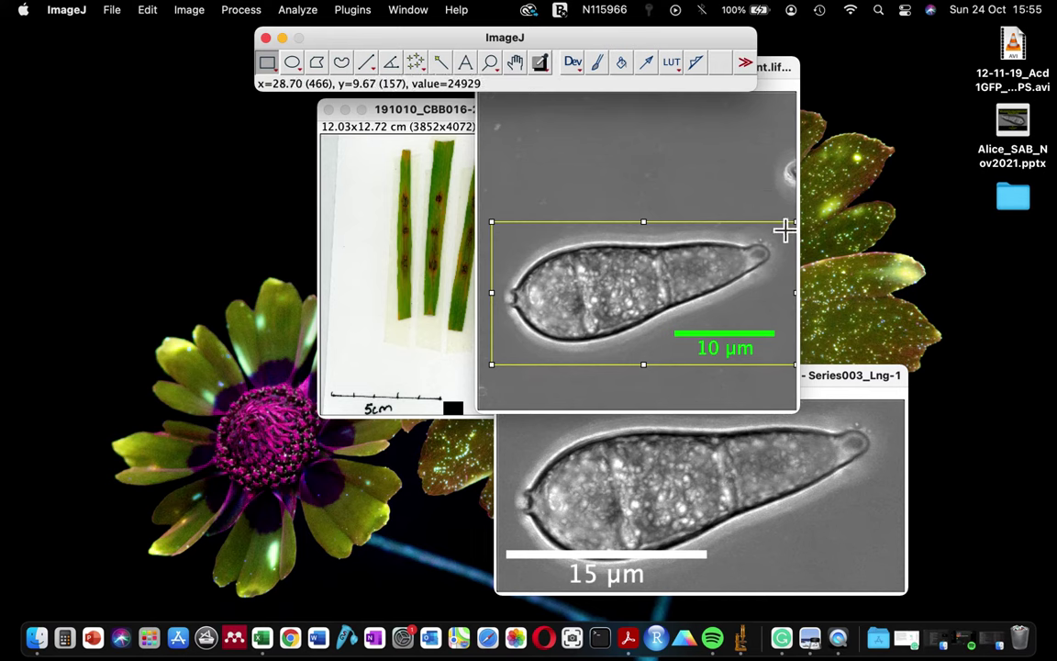
Bring the leaf scan 191010_CBB016-2.tif forward and enlarge its window.
left_click_drag(436, 114, 365, 127)
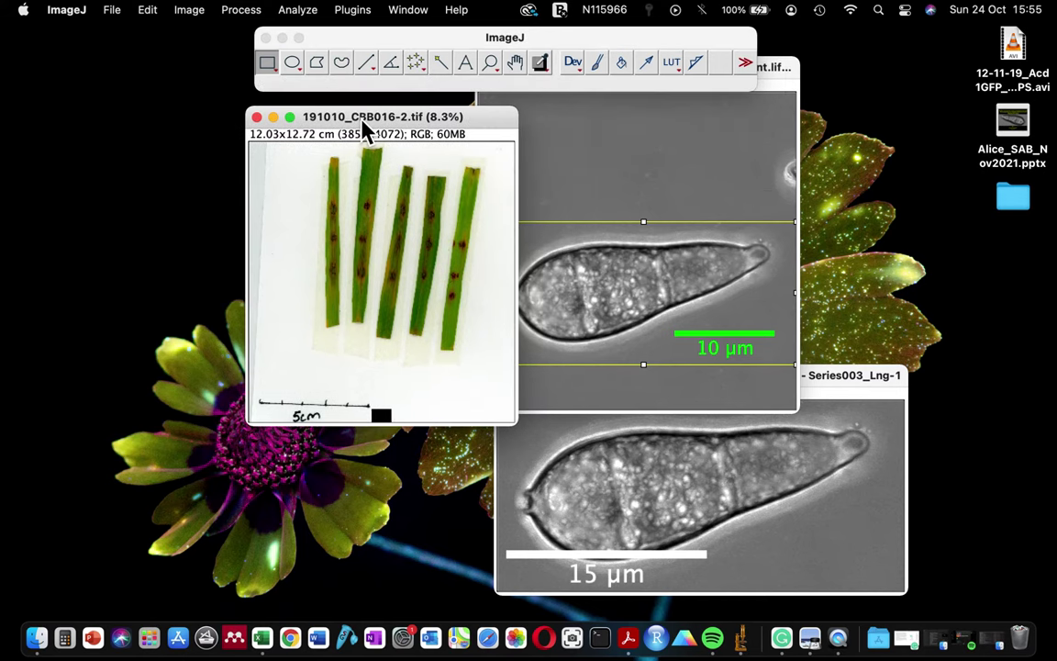
key("plus")
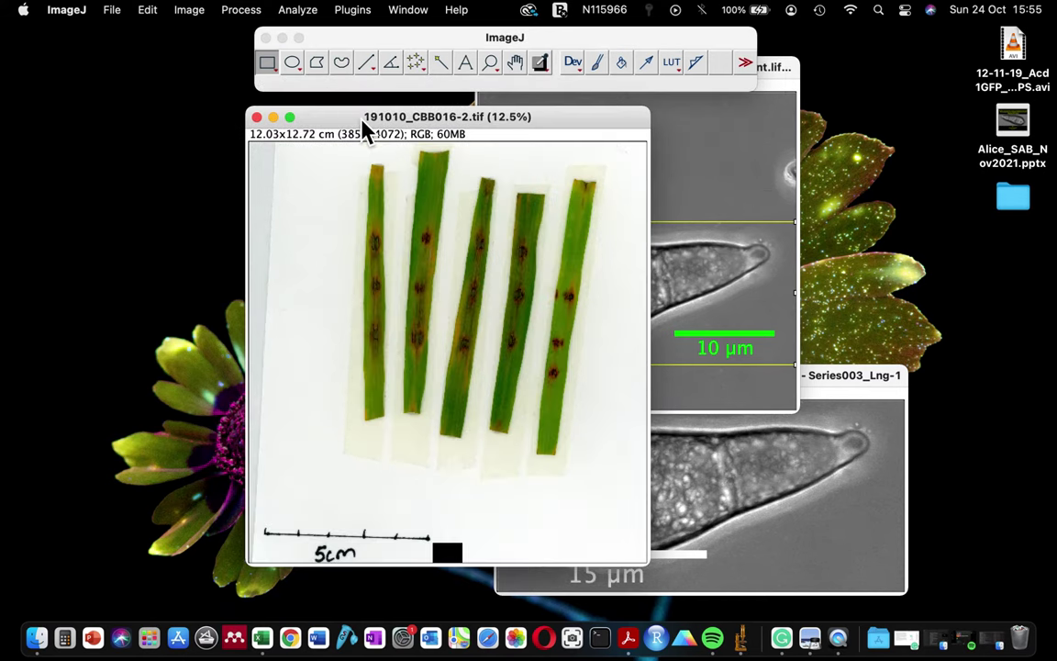
left_click_drag(363, 125, 421, 62)
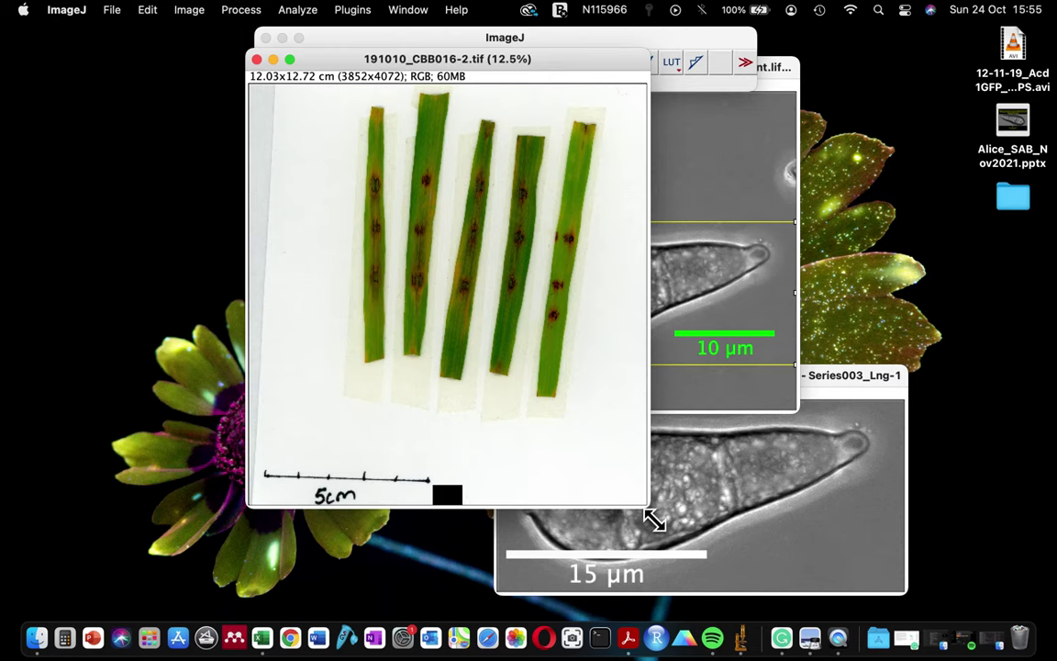
left_click_drag(653, 515, 840, 550)
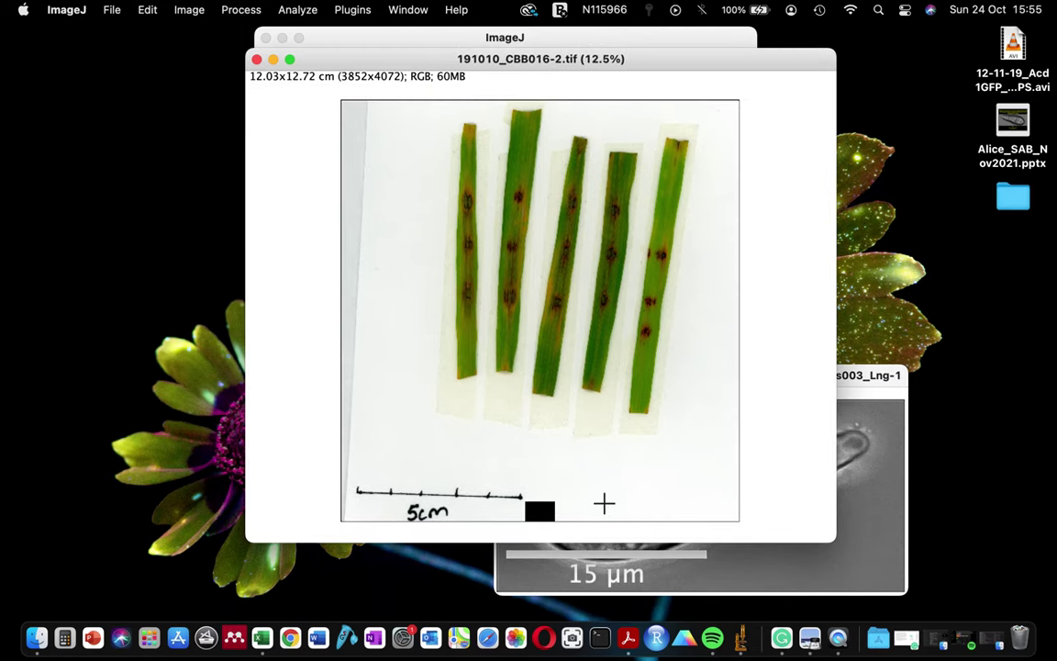
Zoom in and out on the leaf scan, settling closer on the 5cm scale bar.
key("plus")
key("minus")
key("minus")
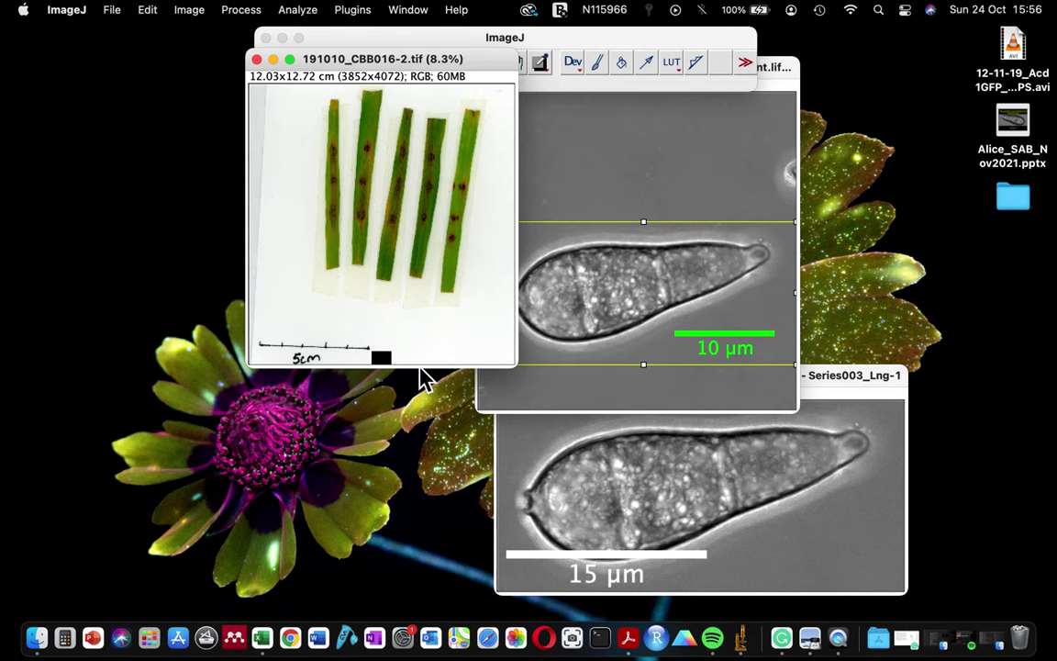
key("plus")
key("plus")
key("minus")
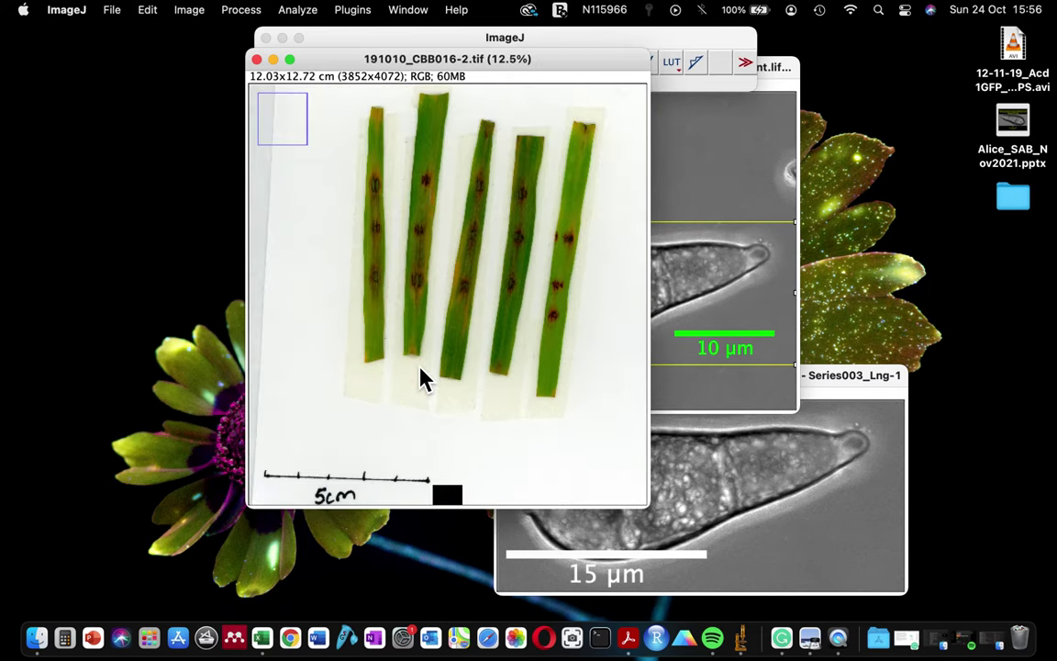
key("minus")
key("plus")
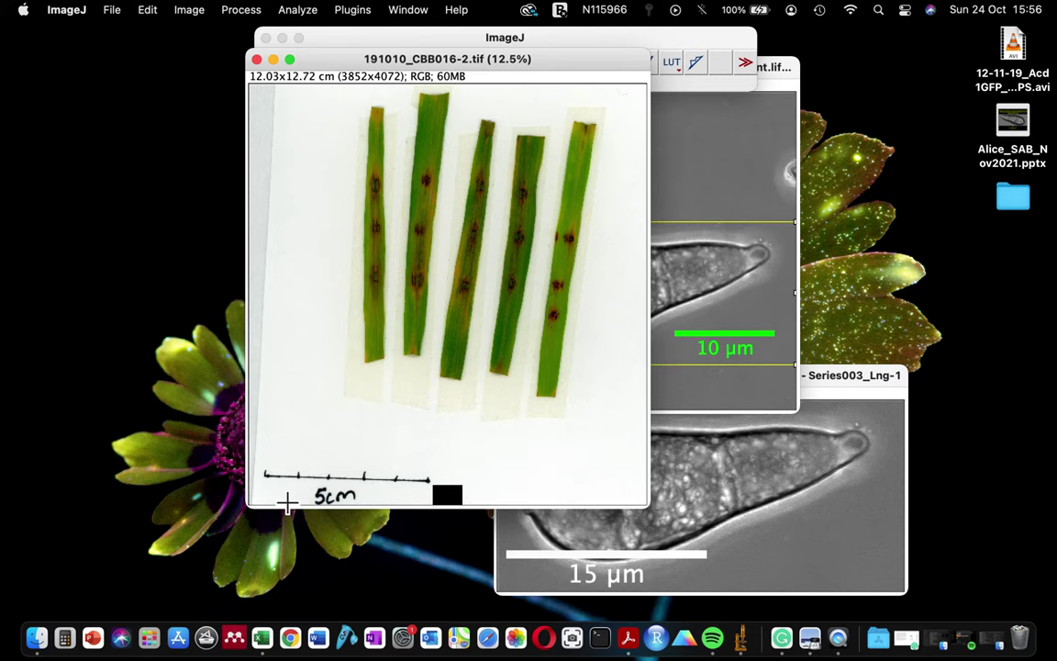
key("plus")
key("plus")
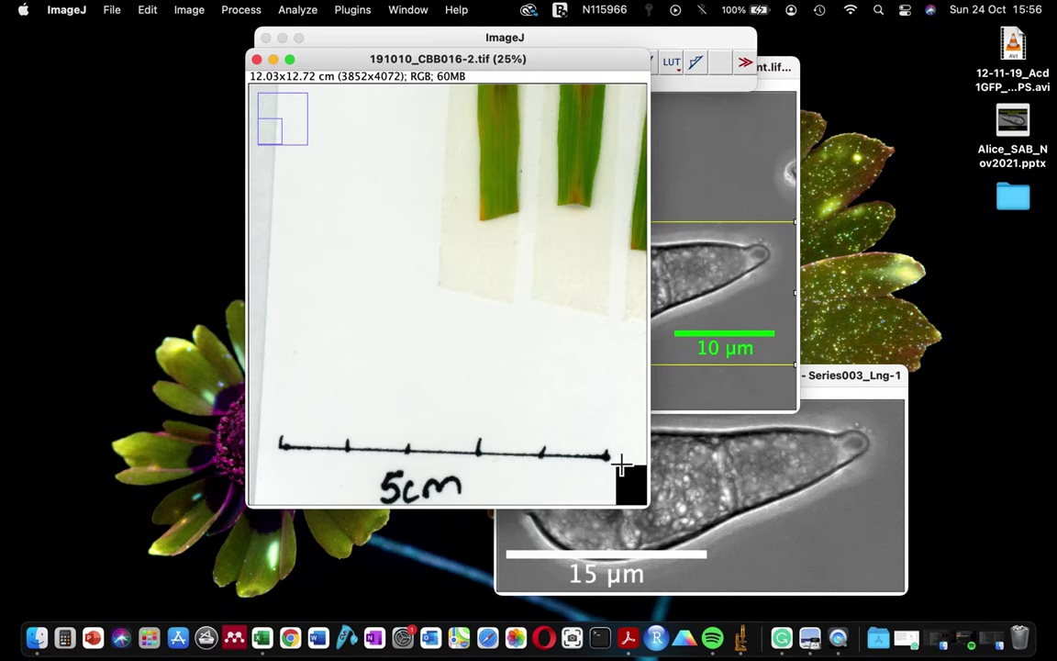
key("minus")
key("minus")
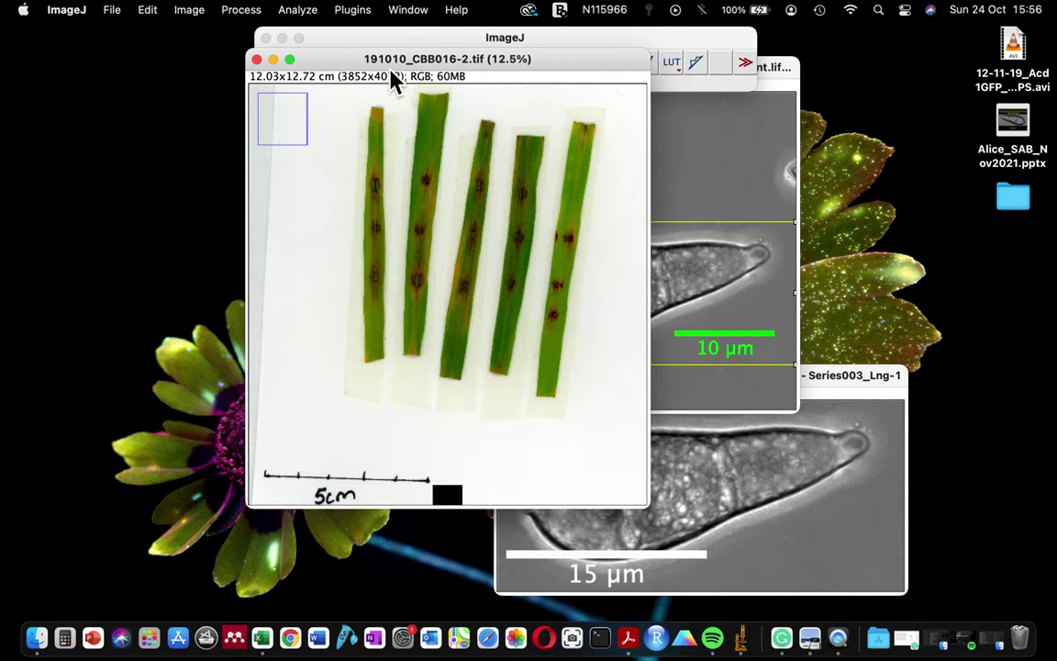
left_click_drag(391, 71, 412, 71)
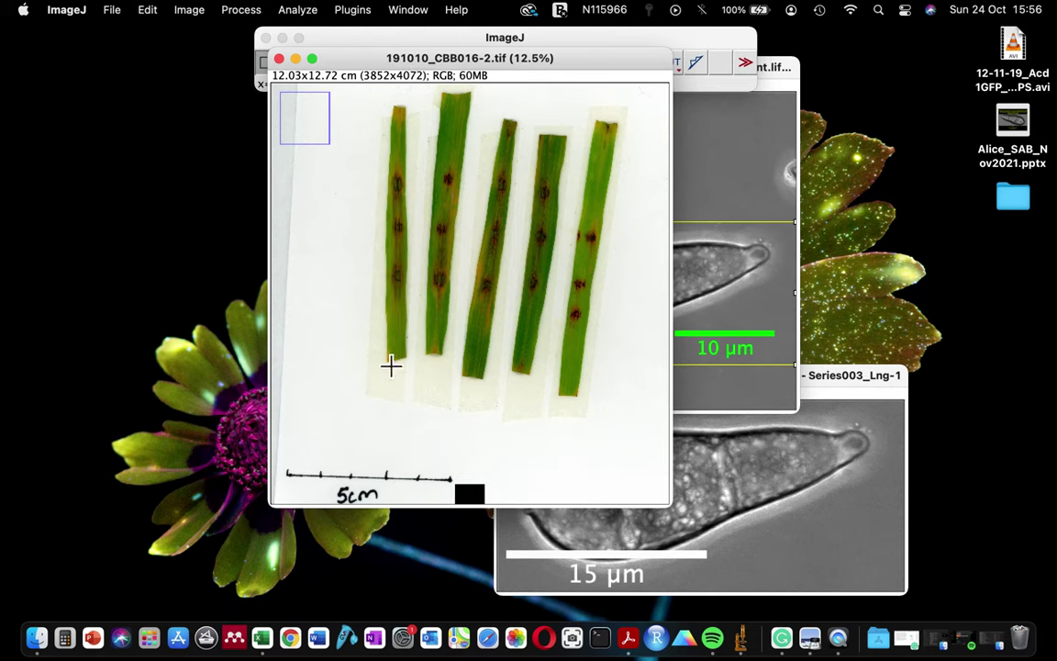
key("plus")
key("plus")
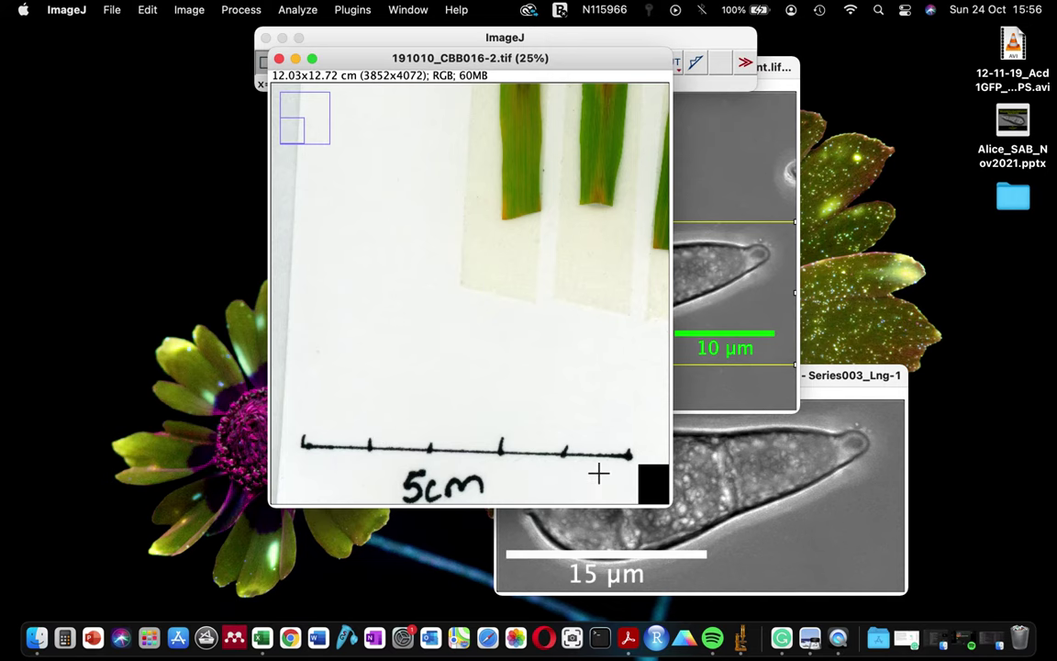
key("minus")
key("minus")
key("minus")
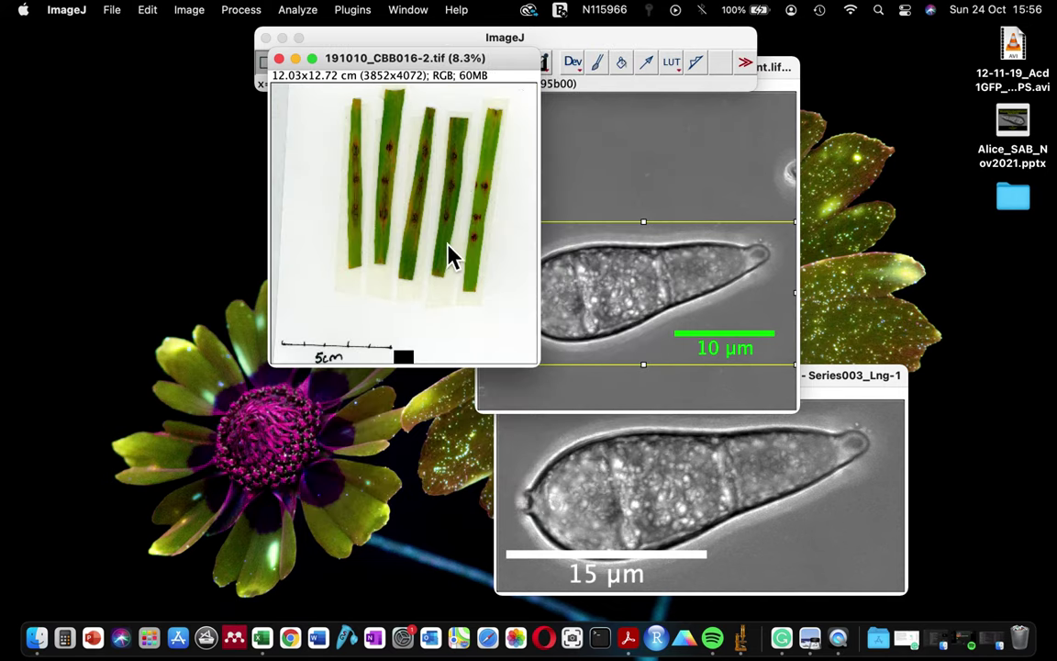
key("plus")
key("plus")
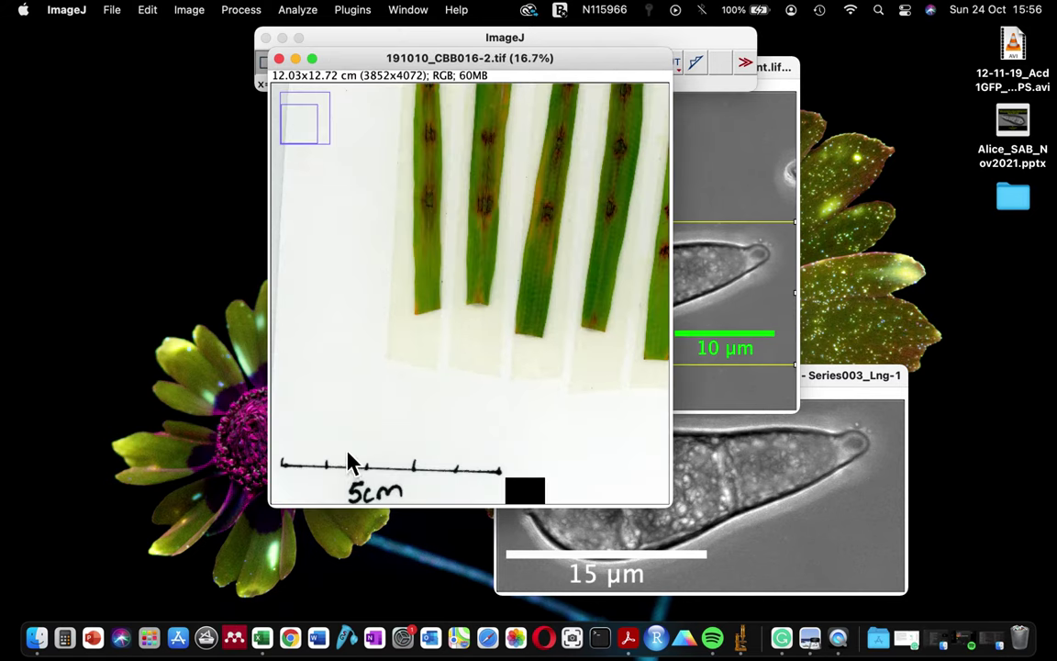
With the Straight Line tool, trace a line from end to end of the hand-drawn 5cm bar.
left_click(366, 35)
left_click(367, 62)
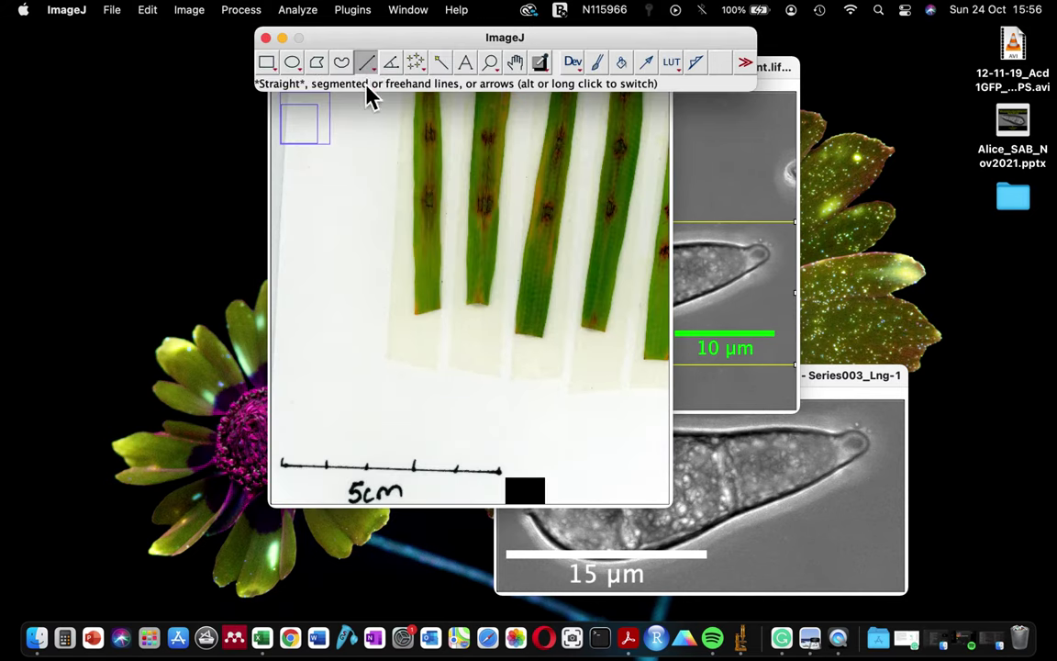
left_click(282, 466)
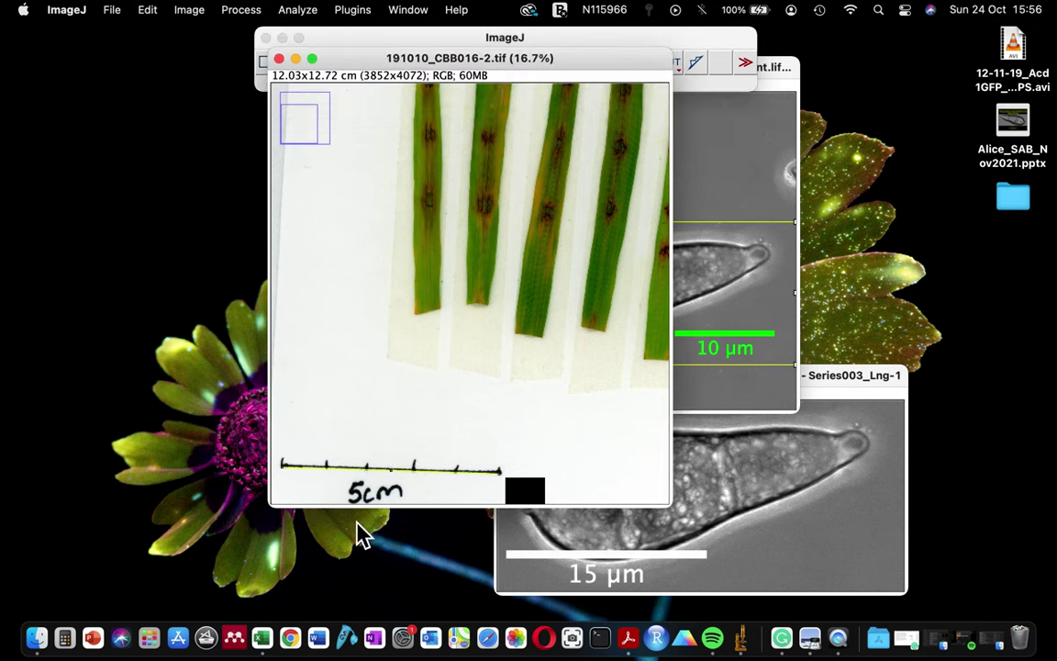
key("plus")
key("plus")
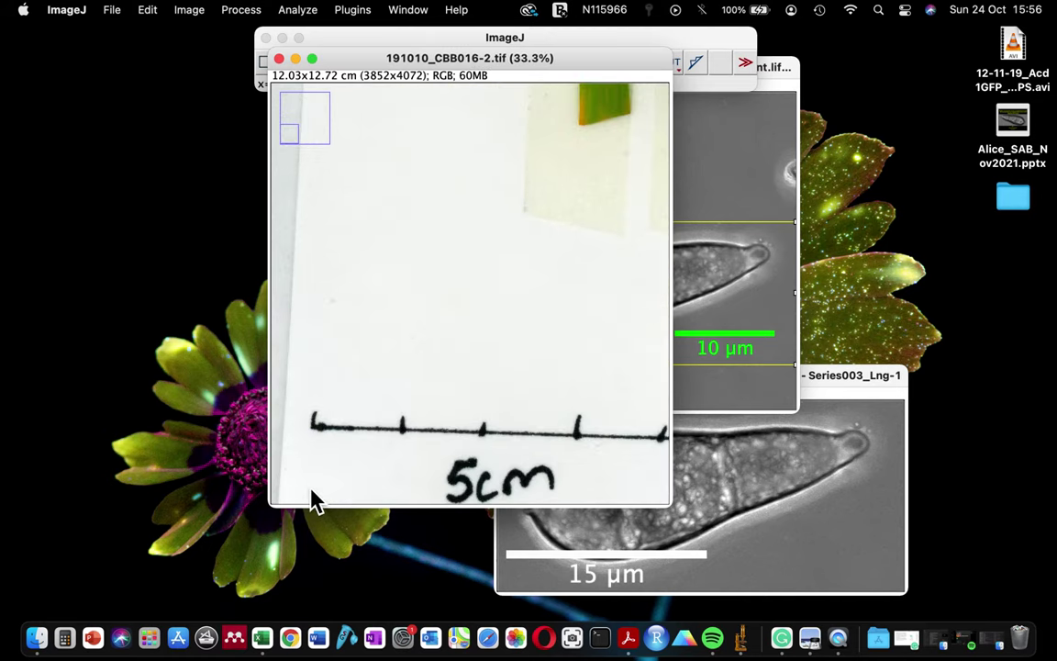
left_click_drag(679, 512, 873, 524)
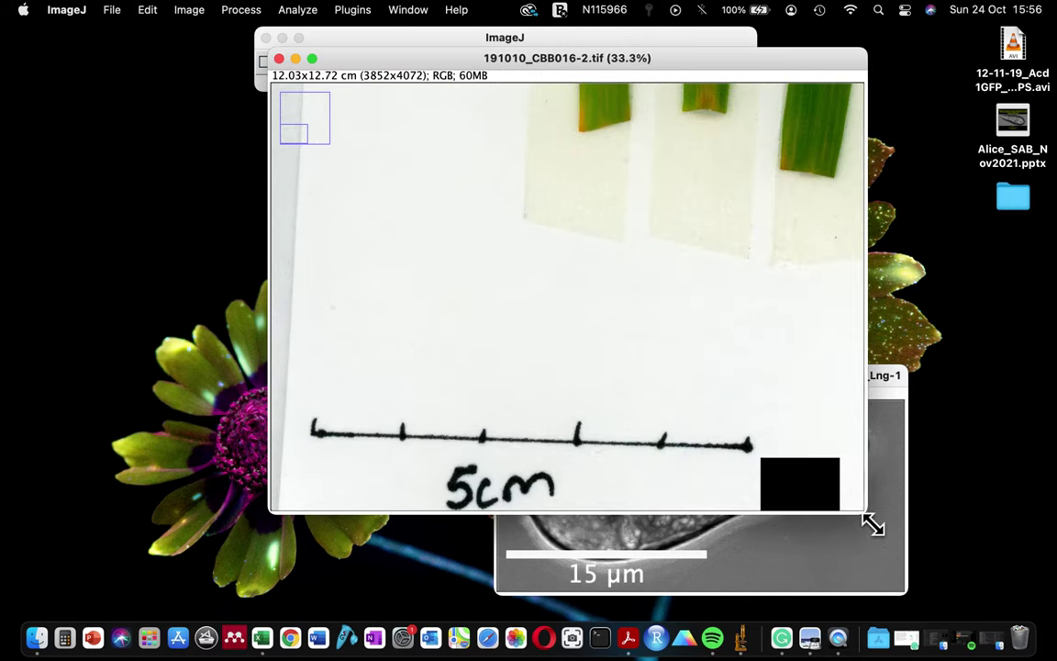
left_click_drag(318, 441, 754, 448)
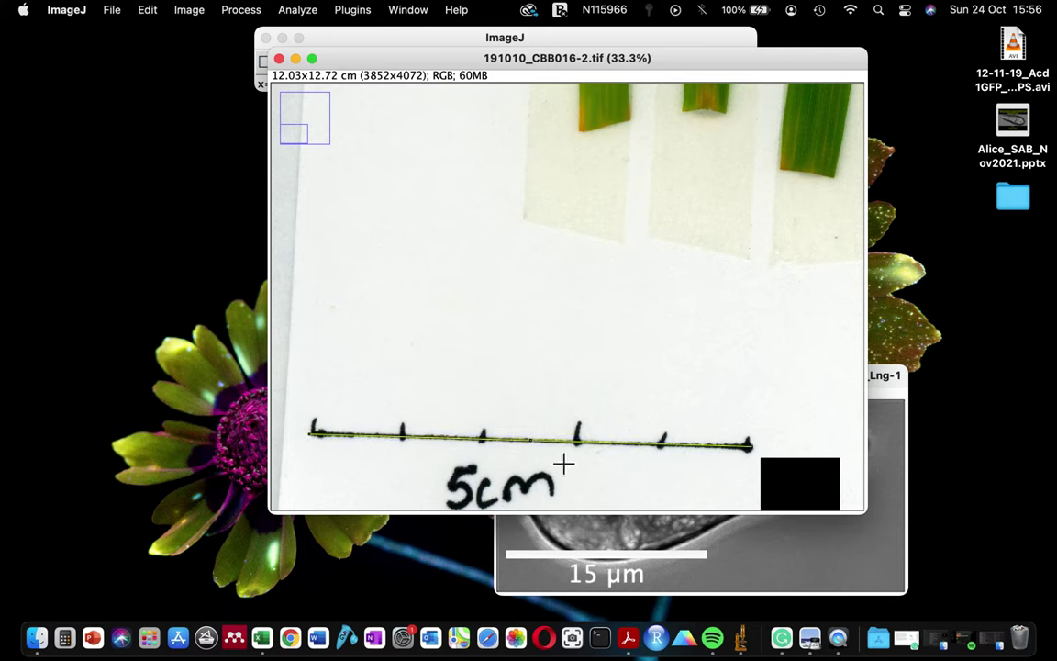
In Set Scale, define the traced line as a known distance of 5 with unit cm.
left_click(295, 11)
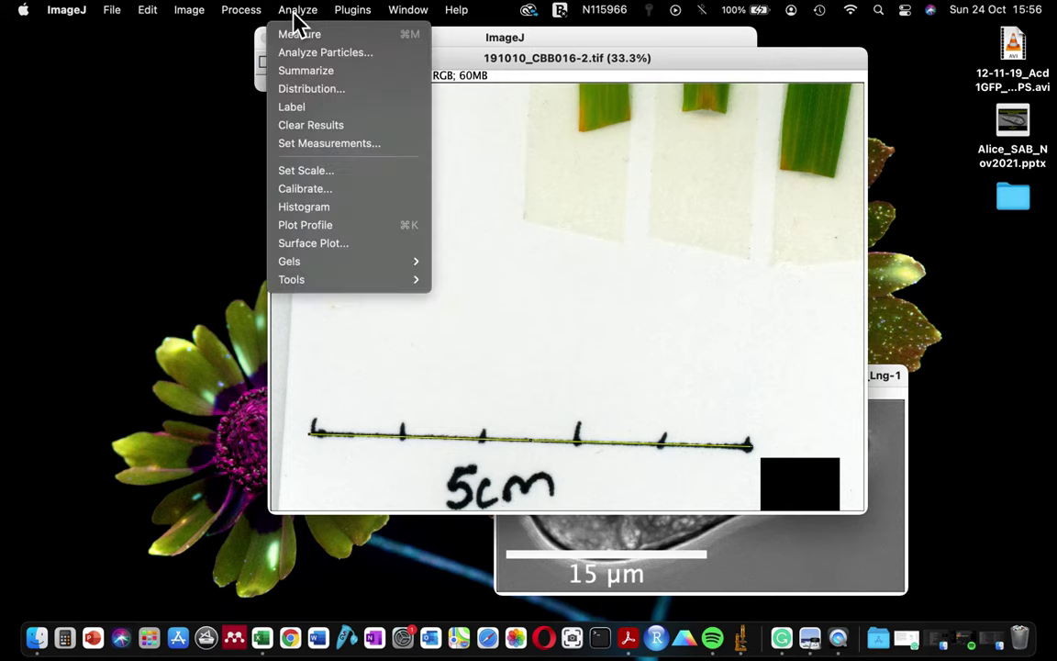
left_click(302, 172)
left_click_drag(501, 121, 172, 186)
left_click(214, 223)
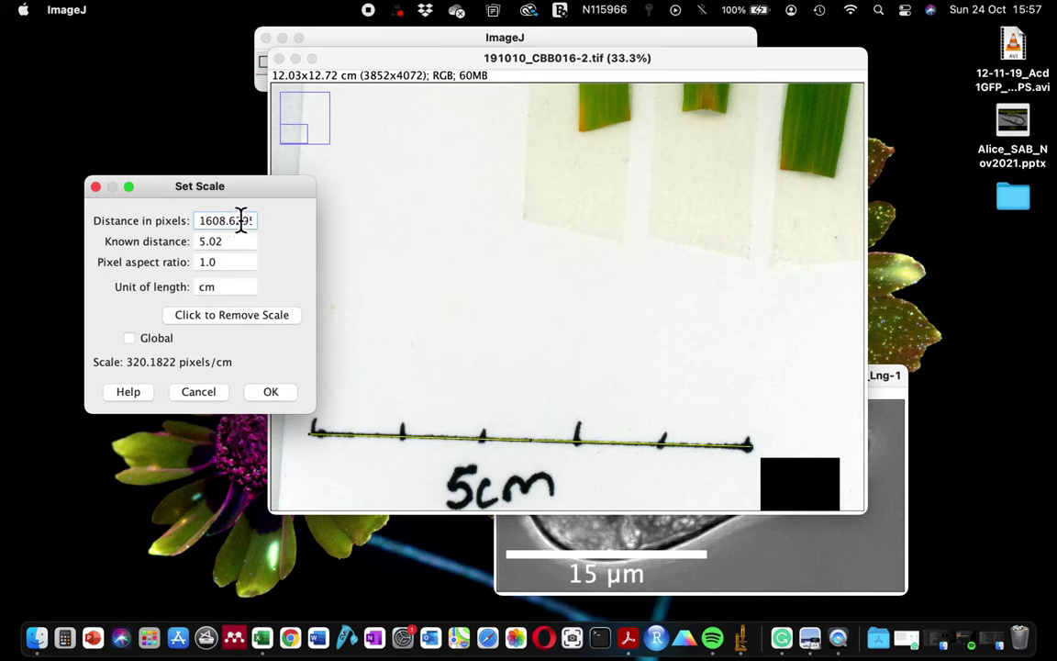
double_click(218, 242)
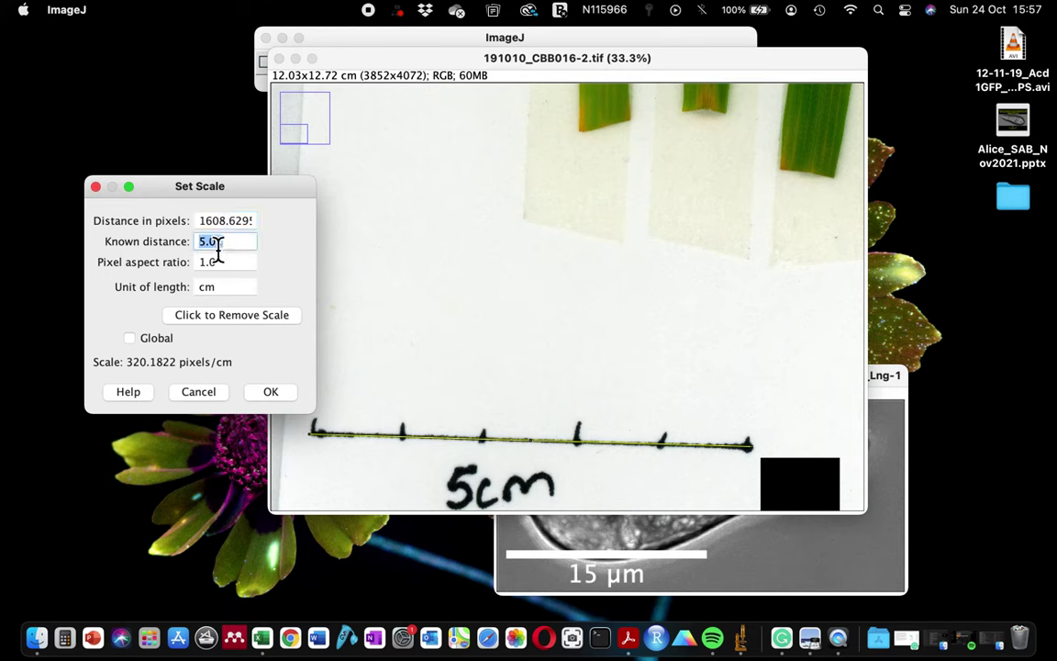
type("5")
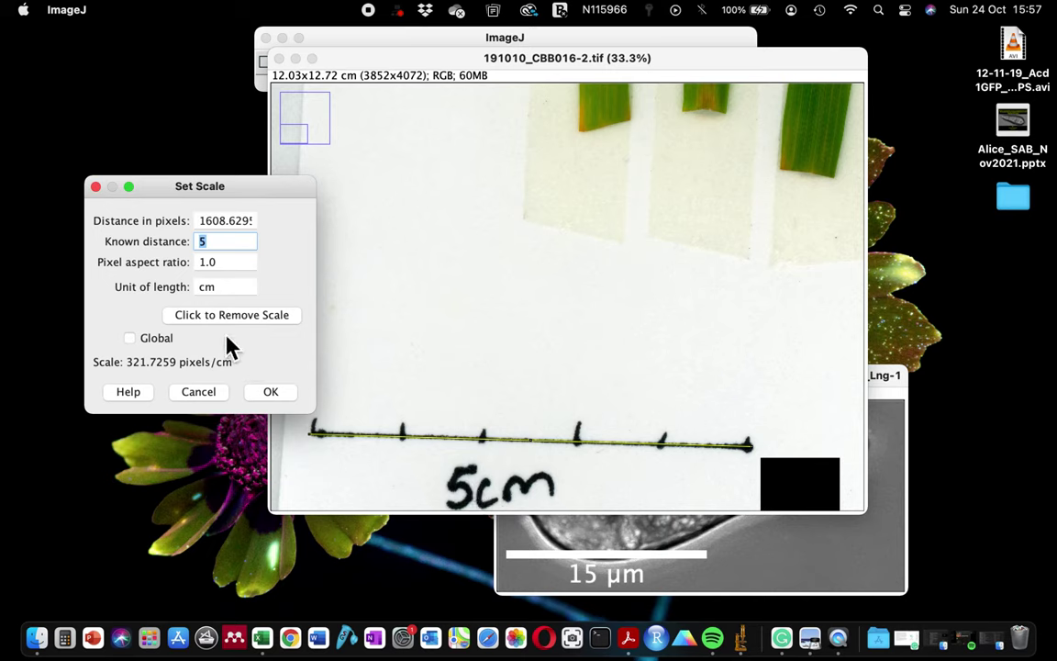
double_click(221, 289)
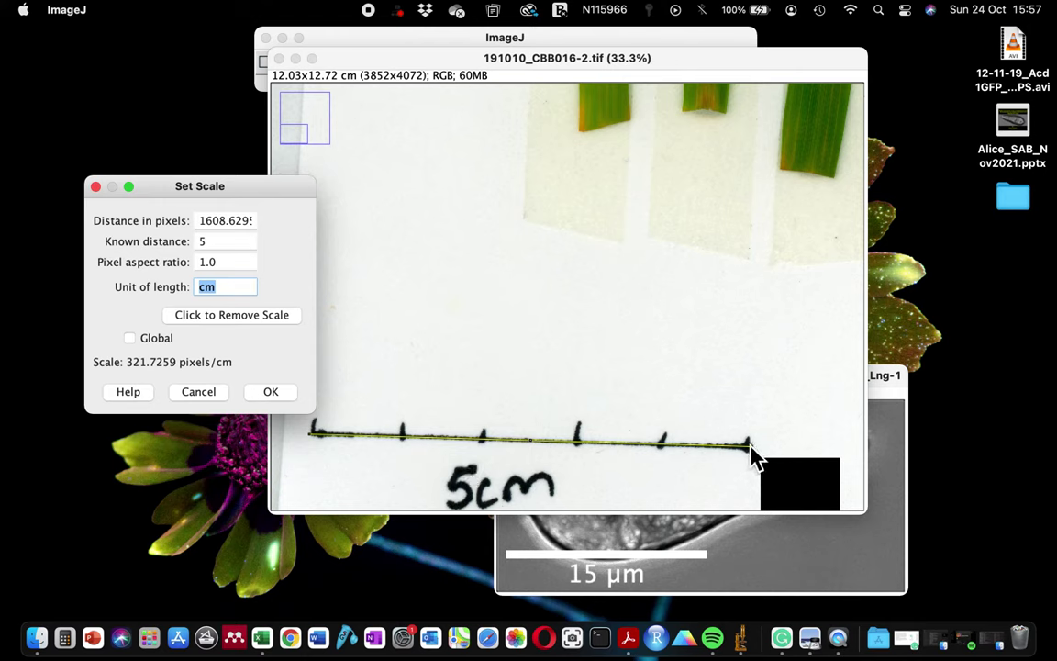
type("iches")
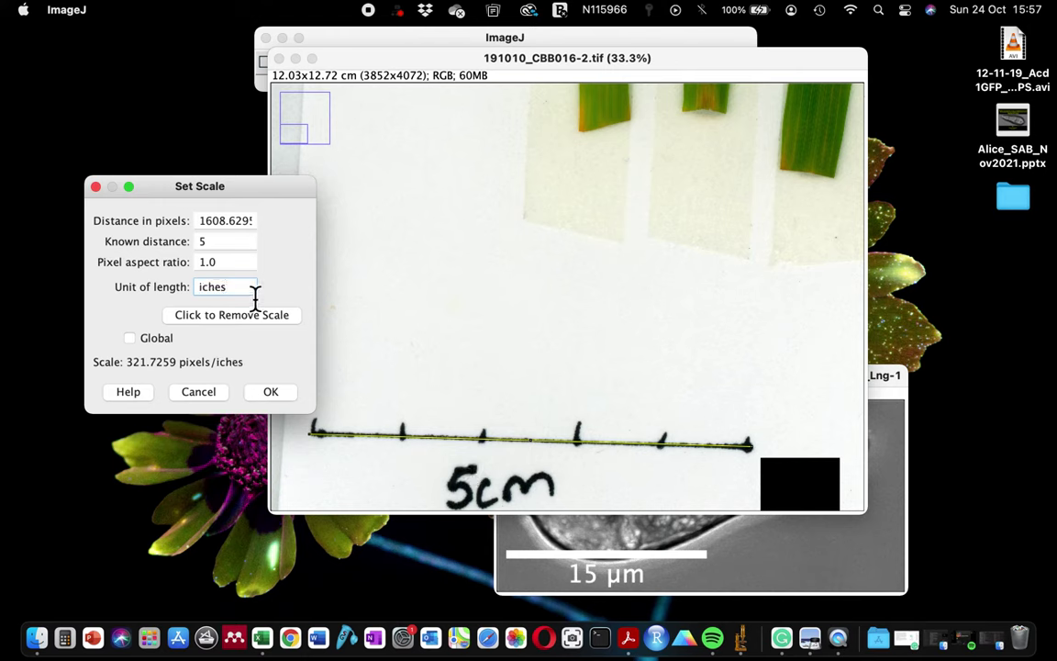
left_click_drag(255, 292, 172, 292)
type("cm")
Apply the 5 cm calibration, zoom out, and draw a thin rectangle below the rightmost leaves.
left_click(270, 393)
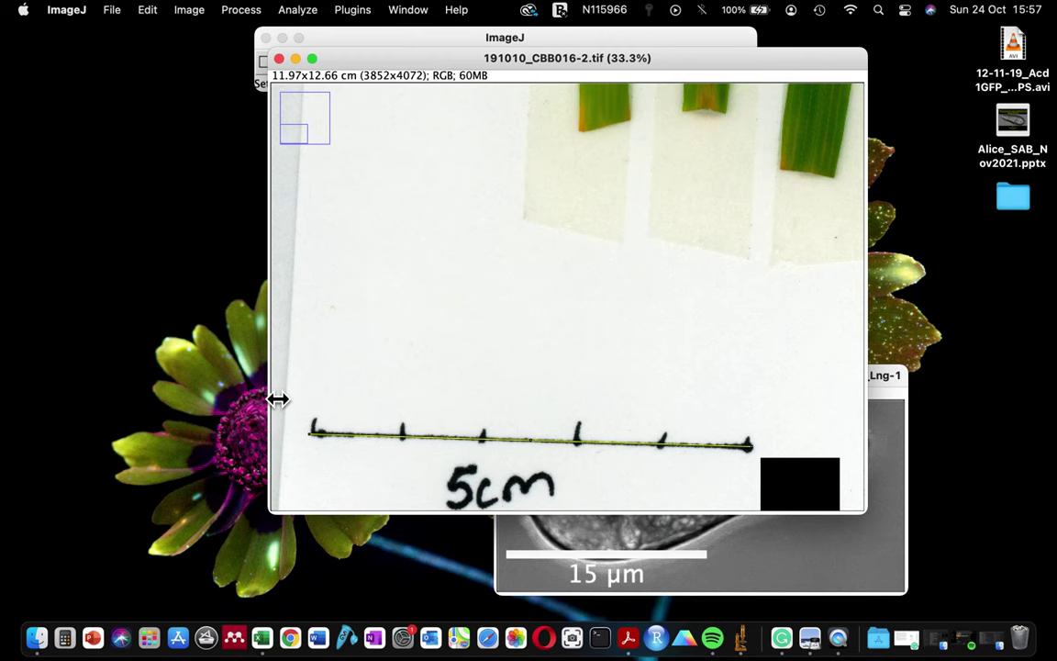
left_click(462, 331)
key("minus")
key("minus")
key("minus")
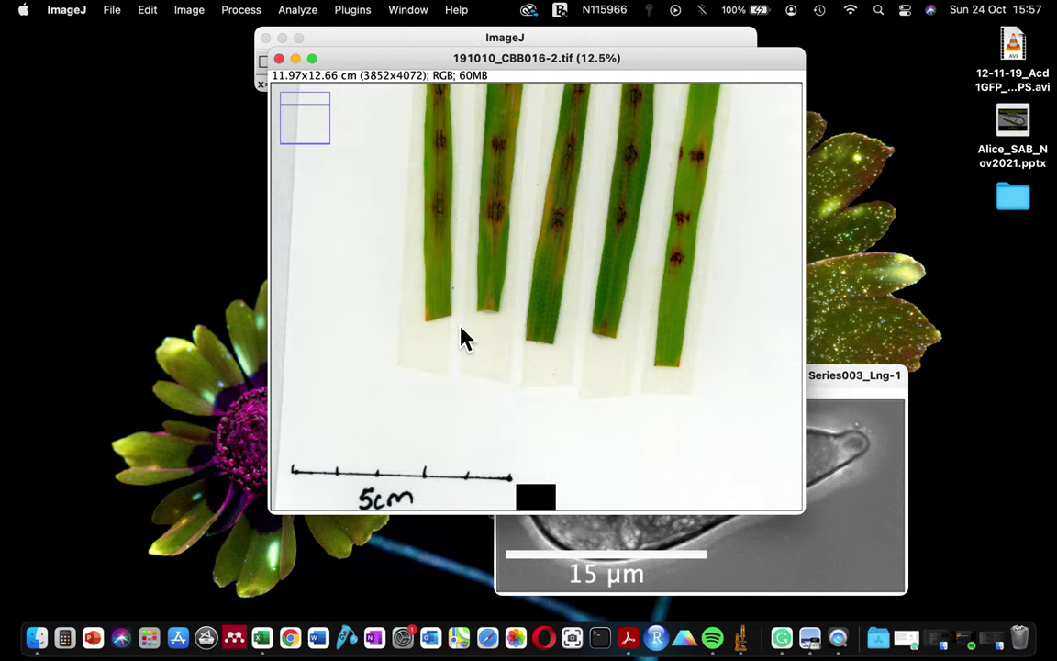
left_click_drag(387, 59, 438, 124)
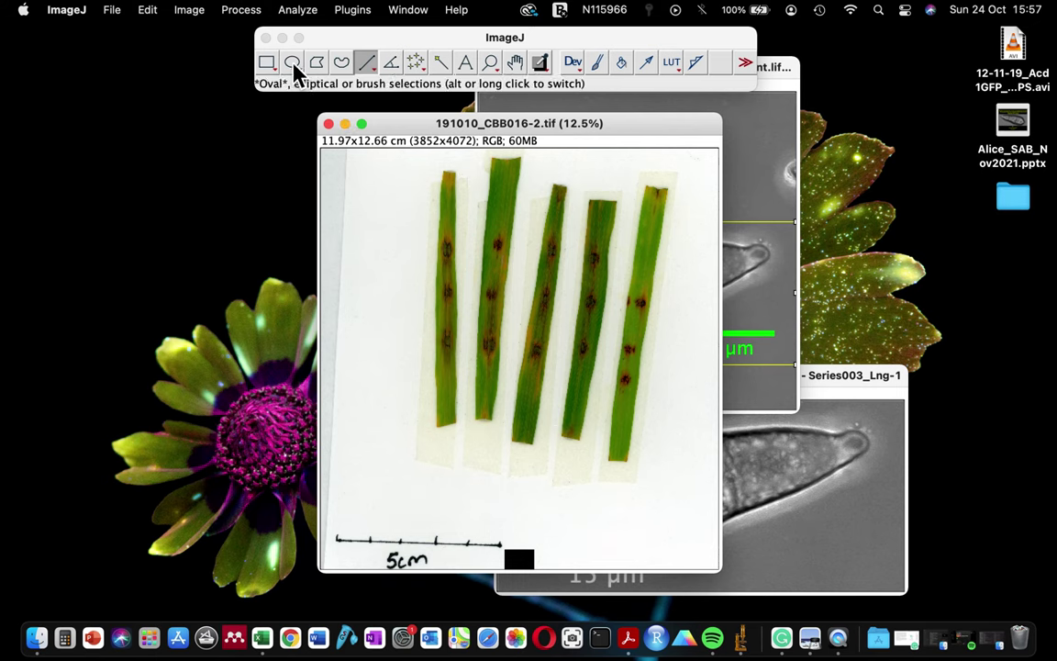
left_click(266, 62)
left_click(521, 468)
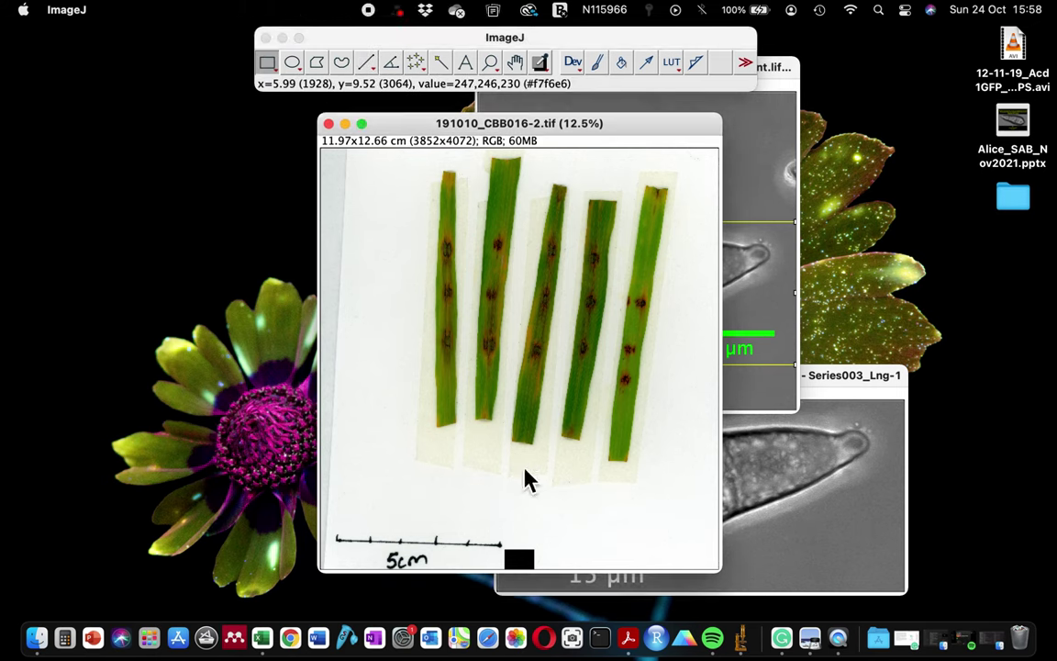
mouse_move(521, 468)
left_mouse_down()
mouse_move(633, 471)
mouse_move(652, 487)
left_mouse_up()
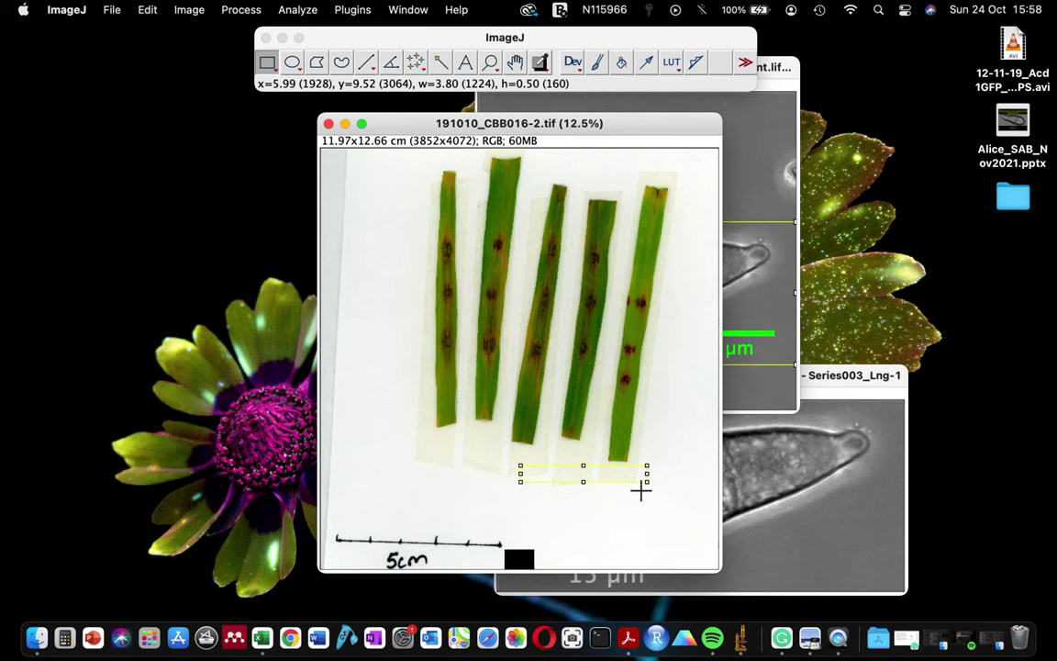
Start a scale bar for the leaf scan with its colour set to Black.
left_click(296, 11)
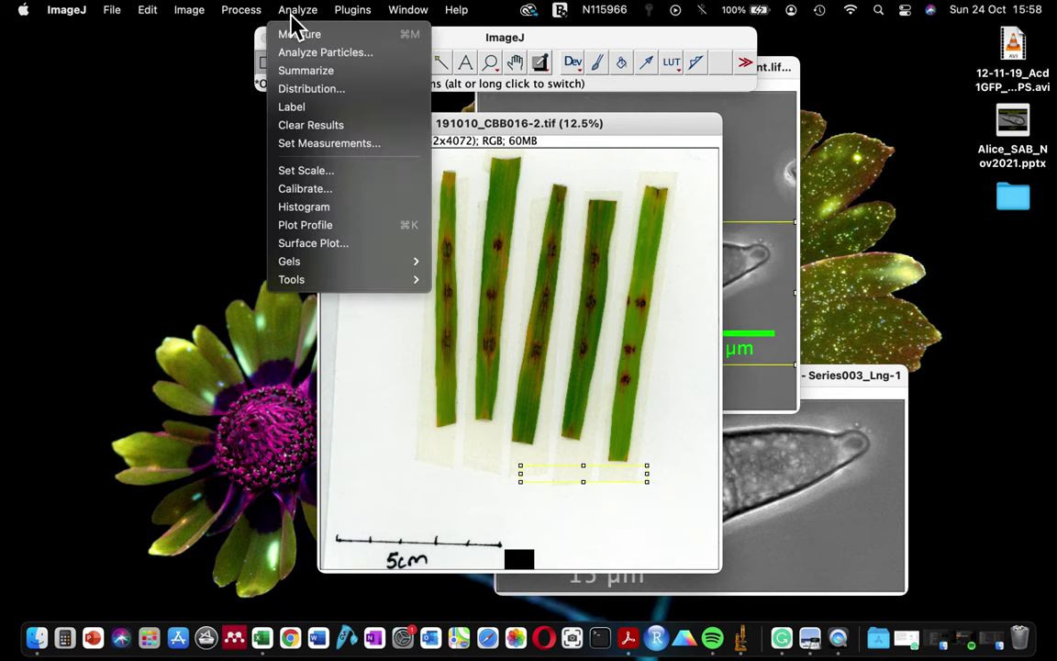
mouse_move(342, 281)
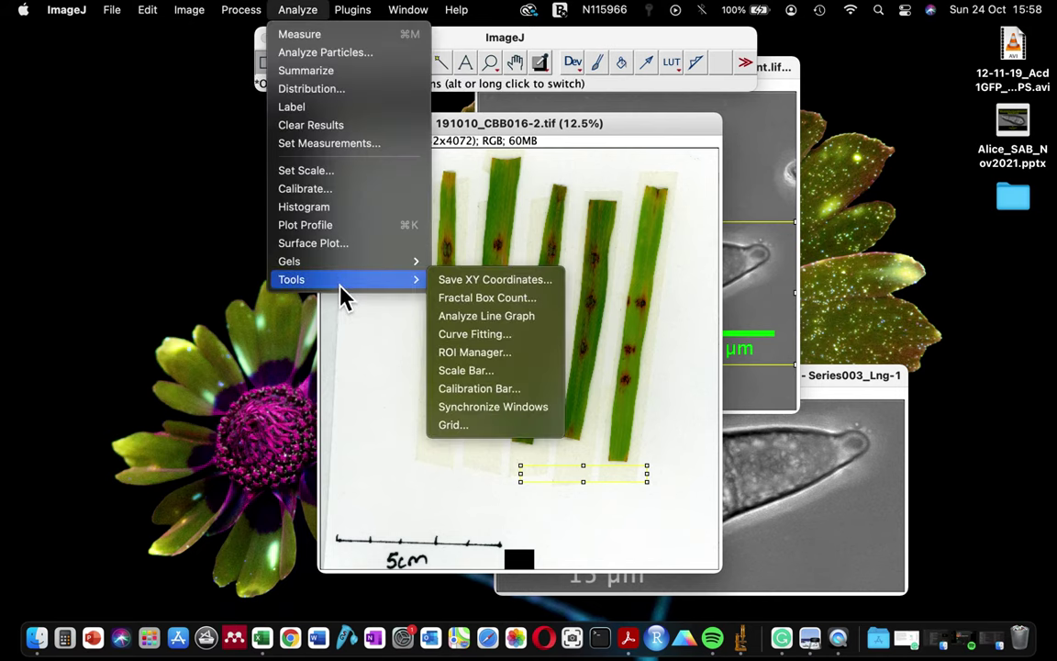
left_click(489, 370)
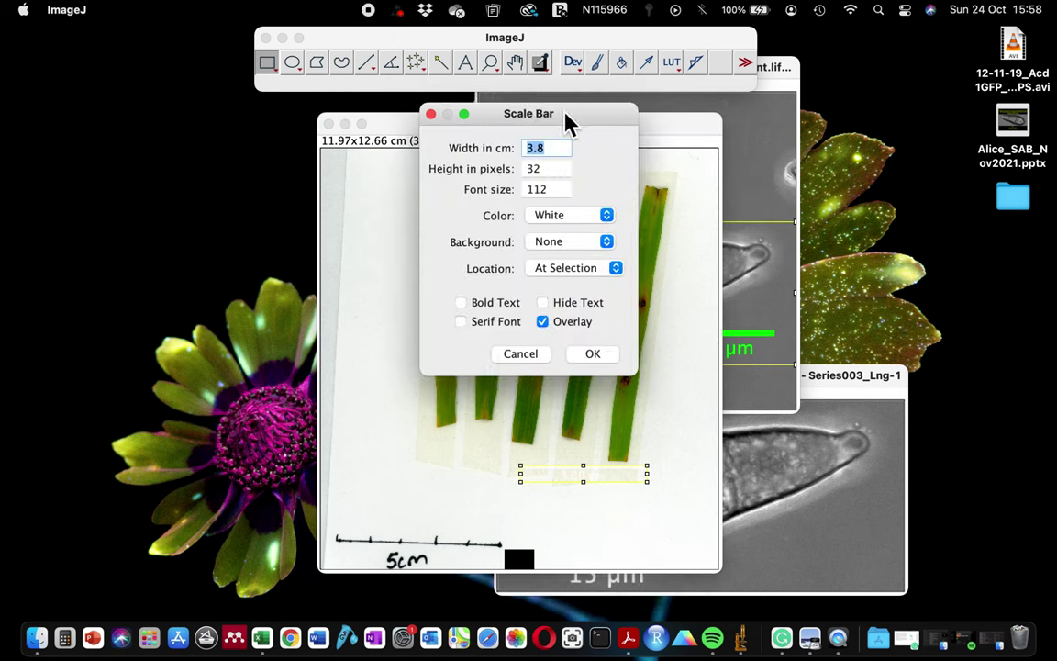
left_click_drag(568, 122, 308, 152)
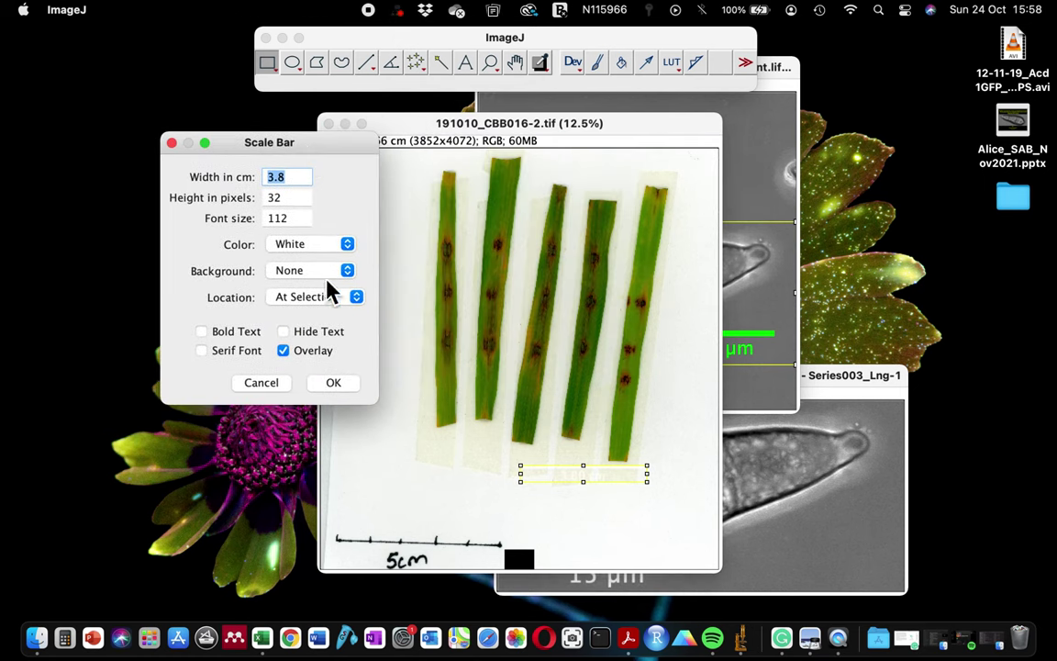
left_click(295, 244)
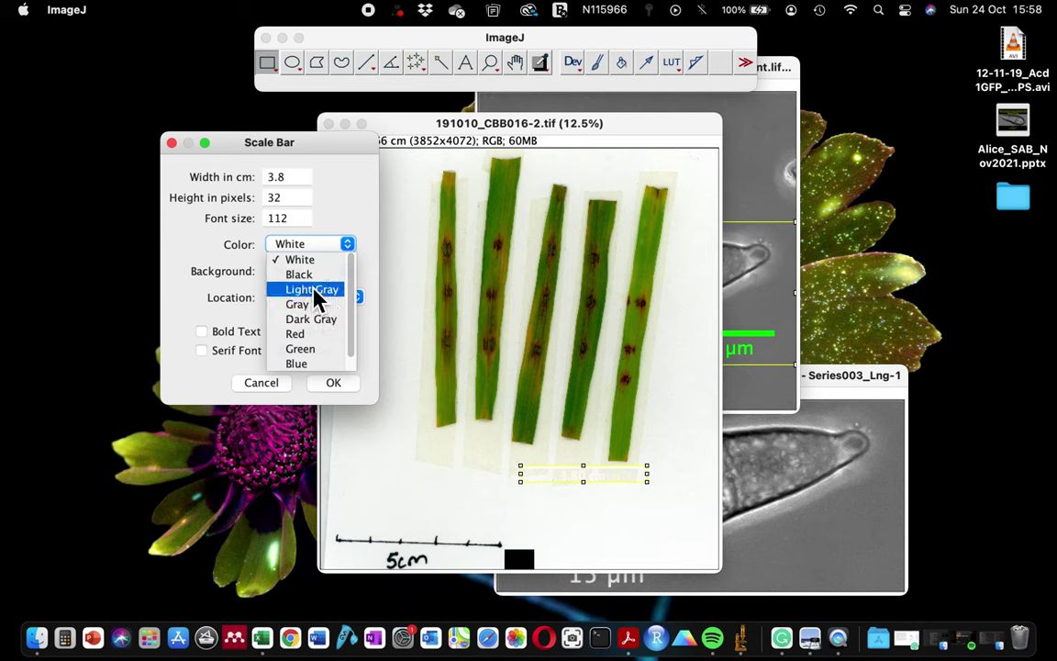
left_click(308, 278)
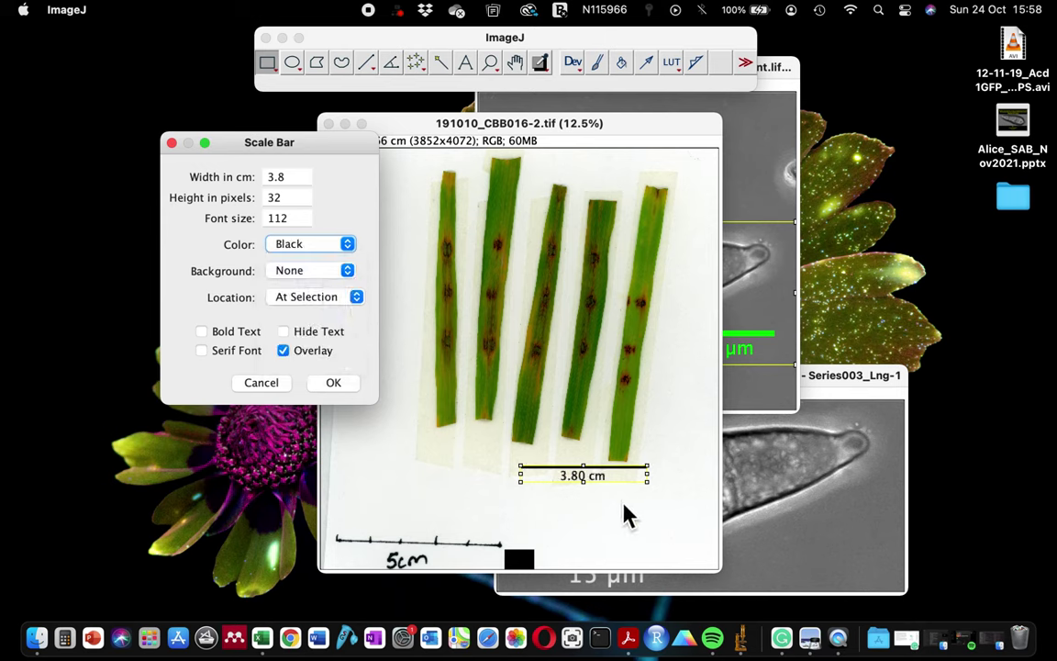
left_click_drag(332, 149, 284, 168)
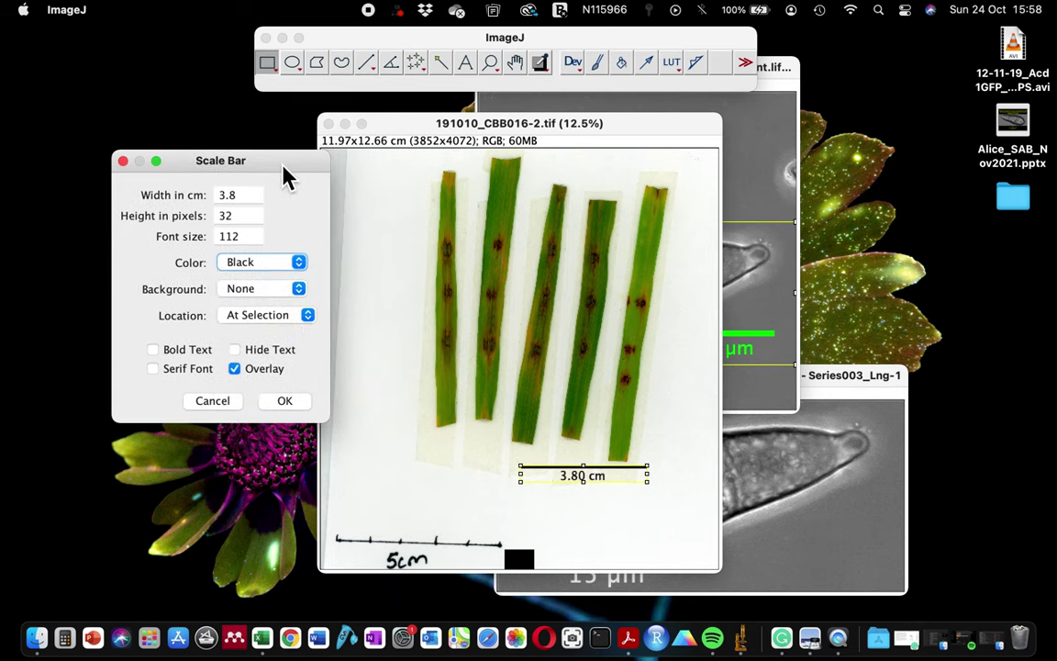
Make the bar 5 cm wide and 80 pixels high with a bold size-200 label, and apply it.
double_click(250, 198)
type("5")
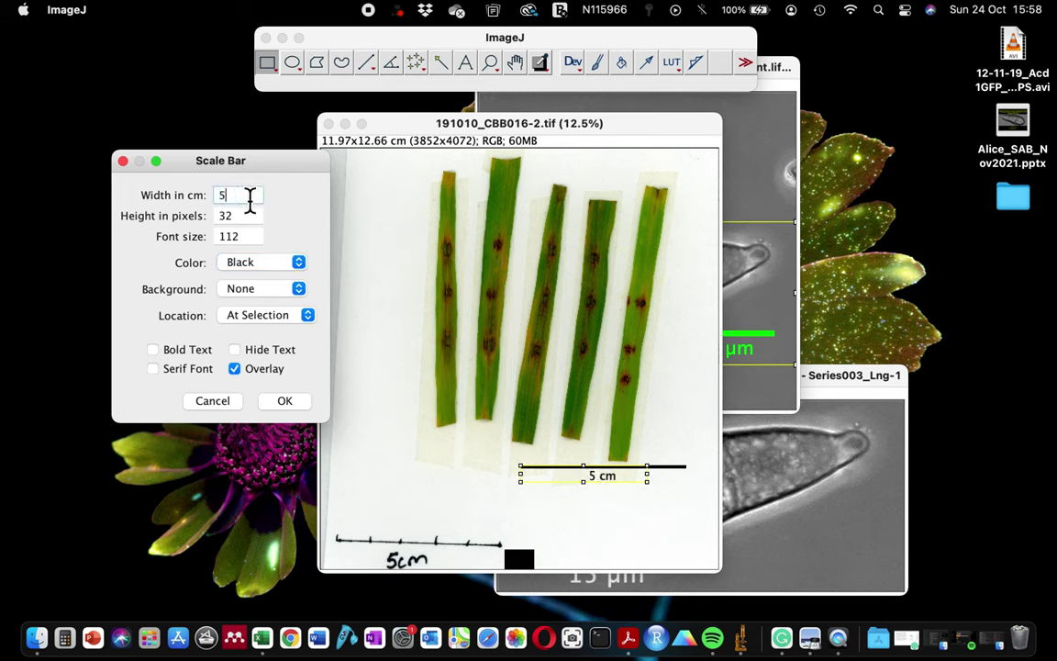
double_click(250, 217)
type("60")
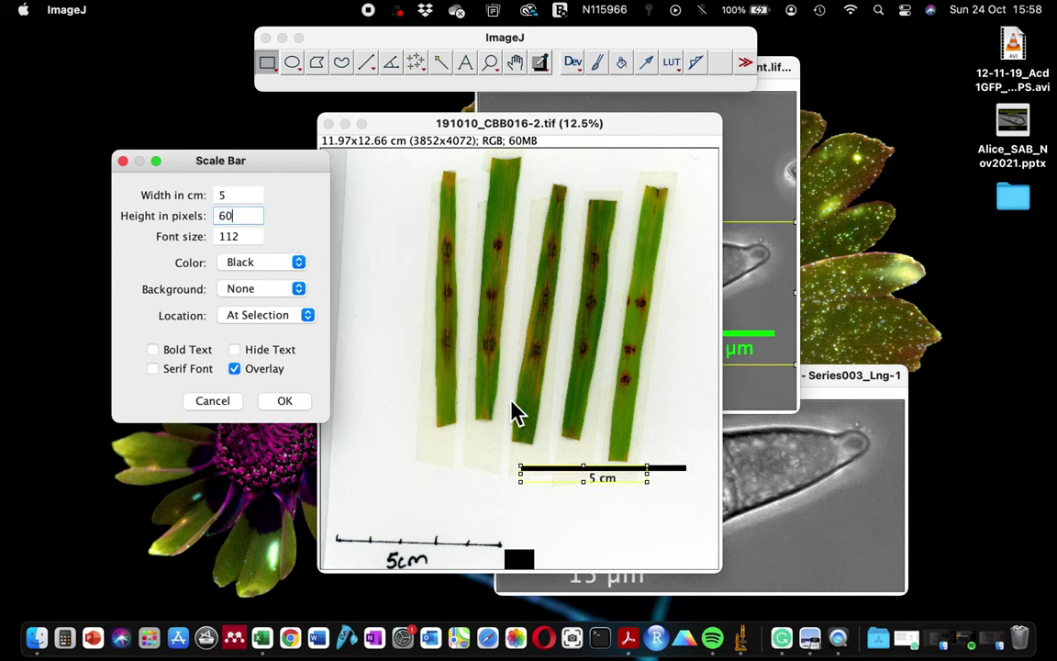
key("BackSpace")
key("BackSpace")
type("80")
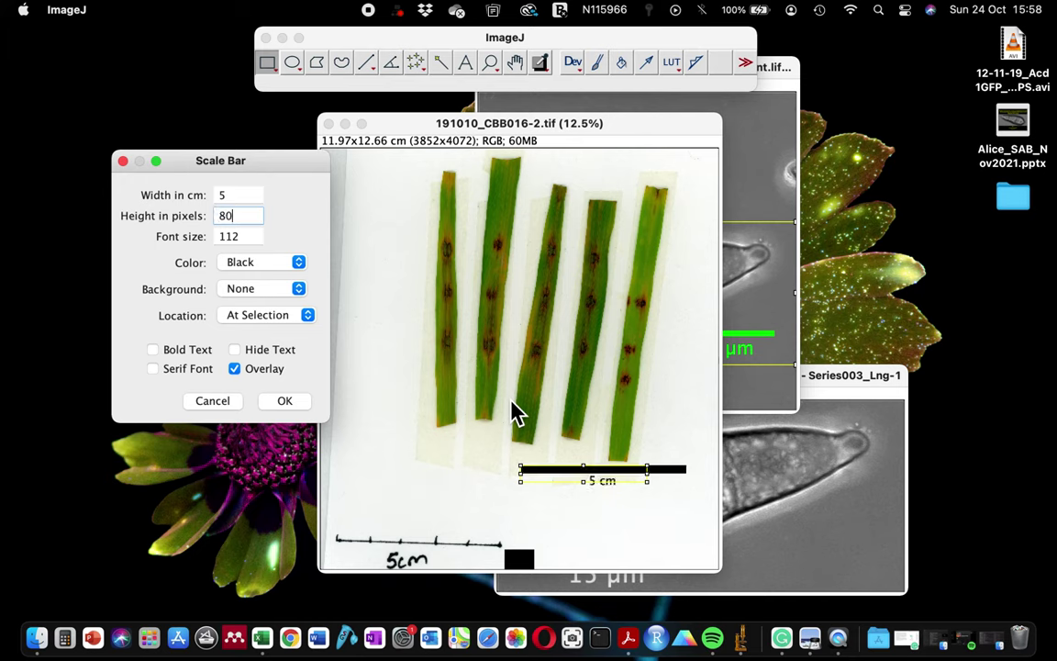
left_click(242, 239)
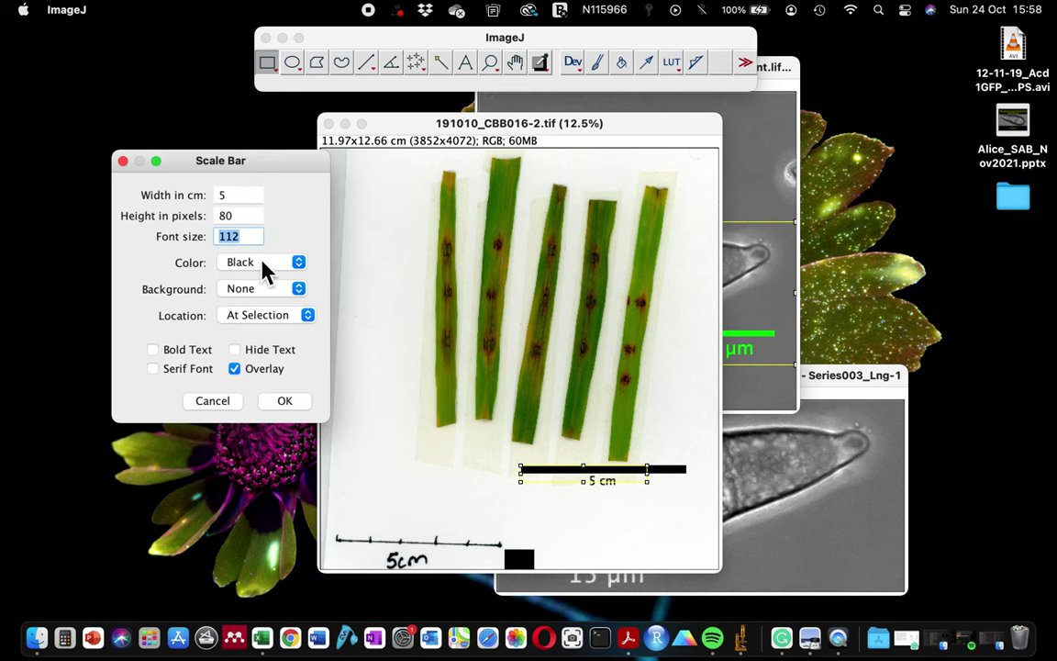
type("200")
left_click(158, 357)
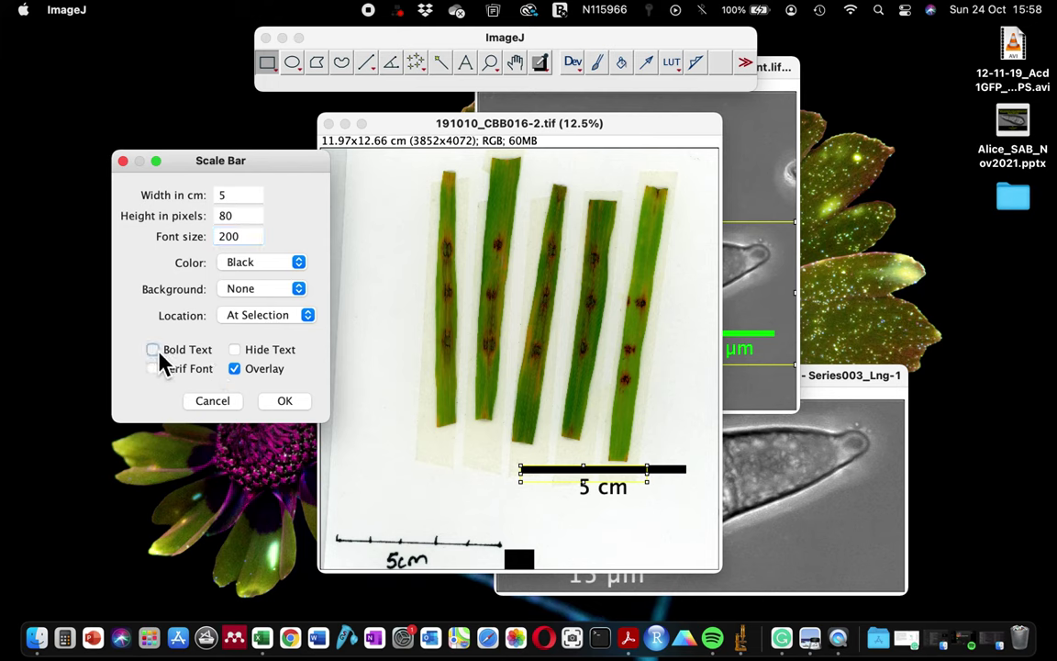
left_click(287, 403)
Deselect the bar area, enlarge the leaf scan, and move its window up and left.
left_click(526, 384)
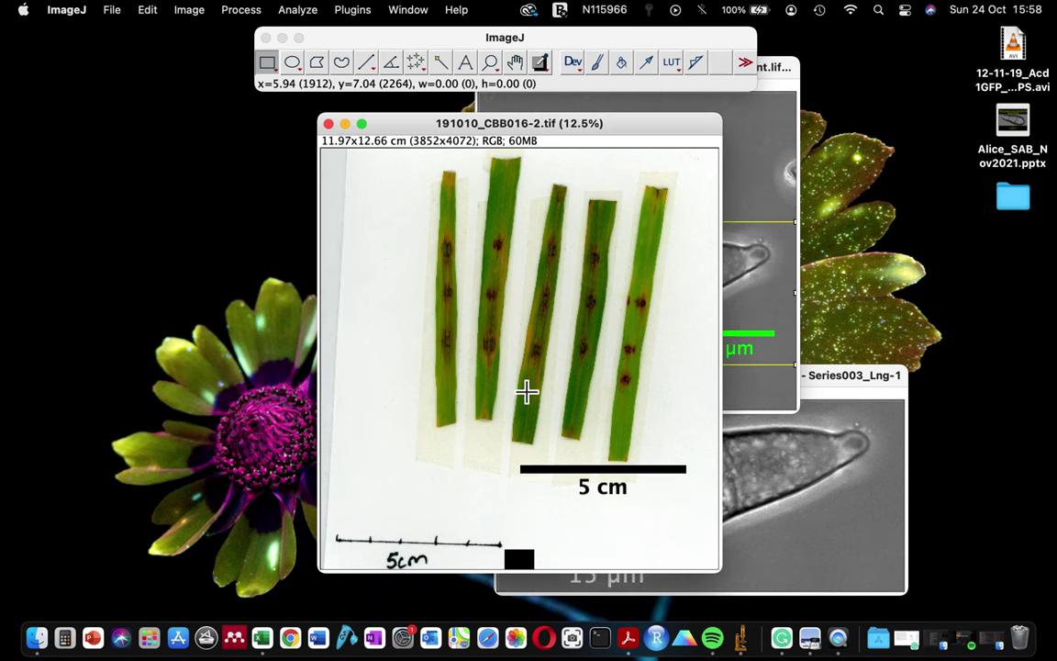
key("minus")
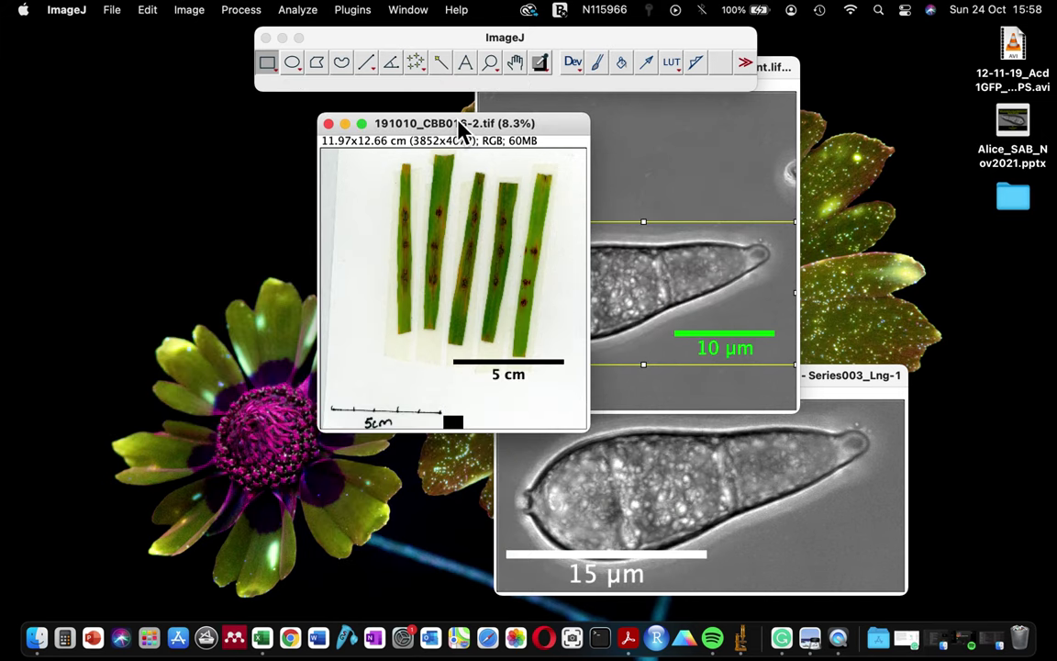
left_click_drag(461, 126, 280, 138)
key("plus")
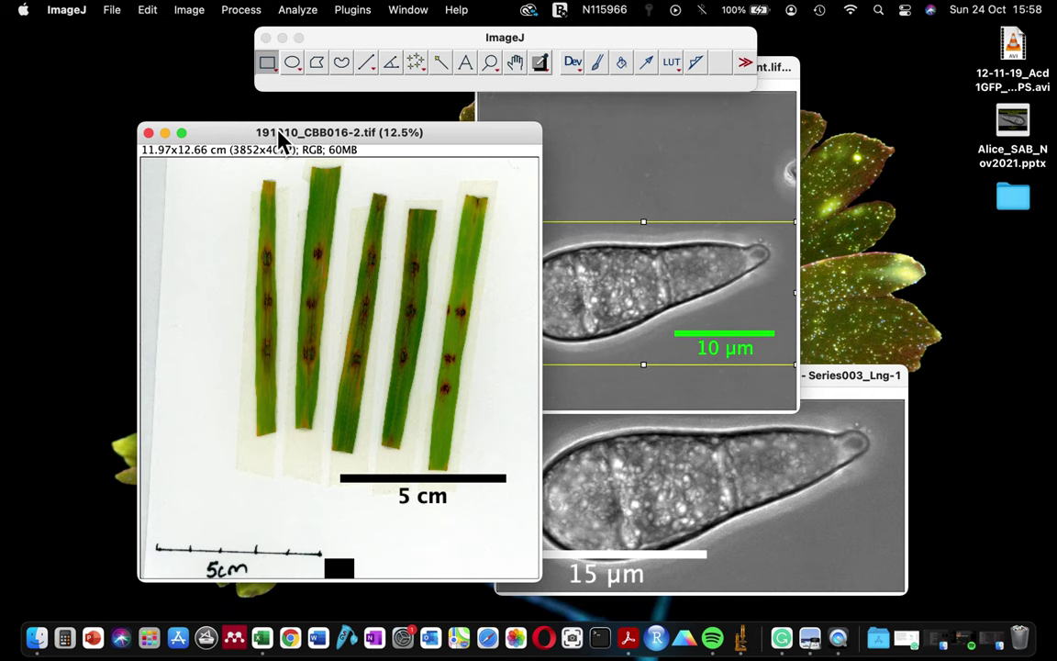
key("plus")
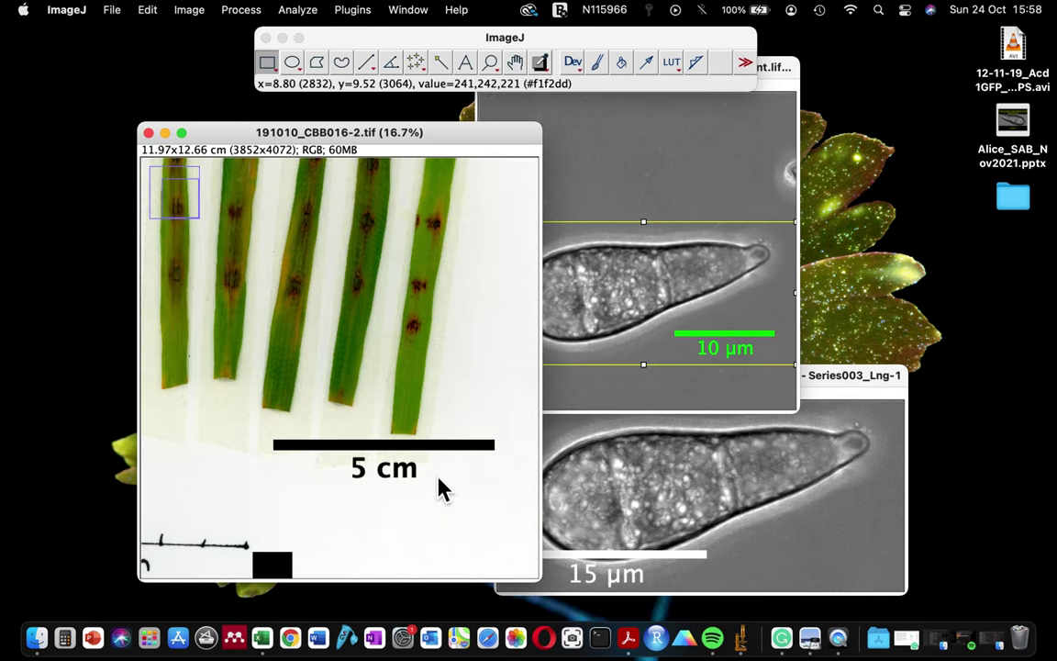
left_click_drag(495, 138, 463, 133)
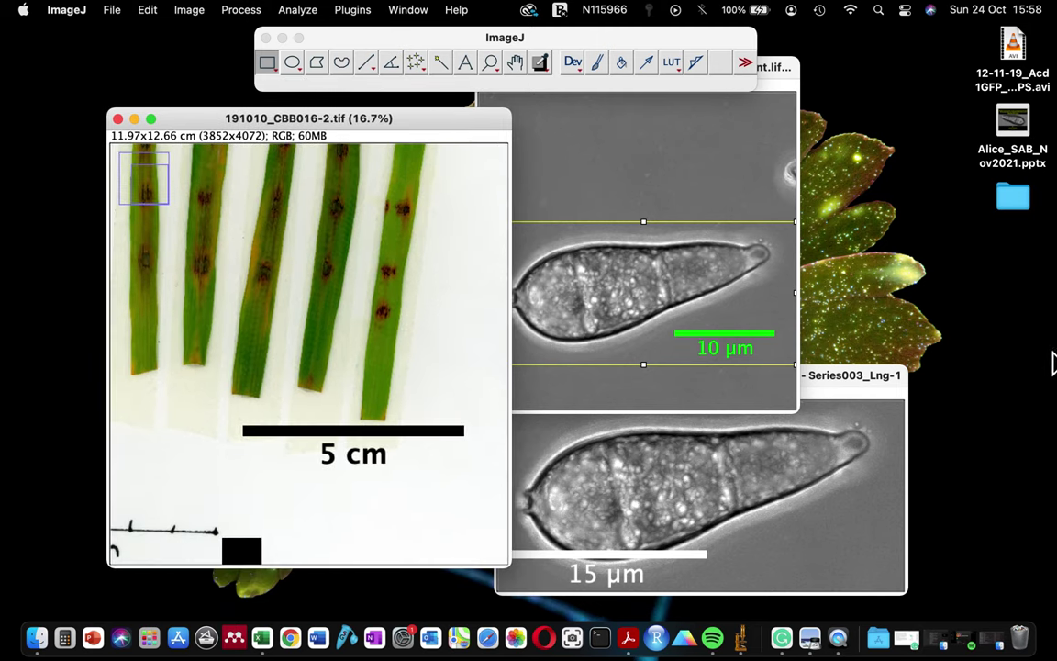
Bring the 15 µm spore image forward and move its window higher.
left_click(883, 377)
left_click_drag(883, 377, 884, 235)
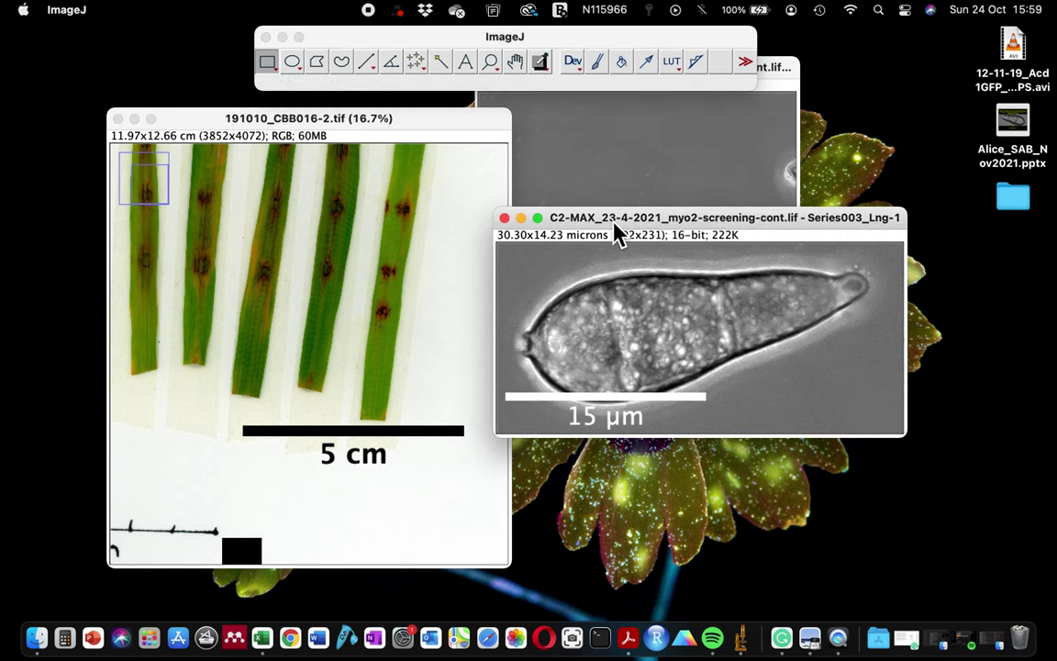
left_click_drag(614, 223, 611, 187)
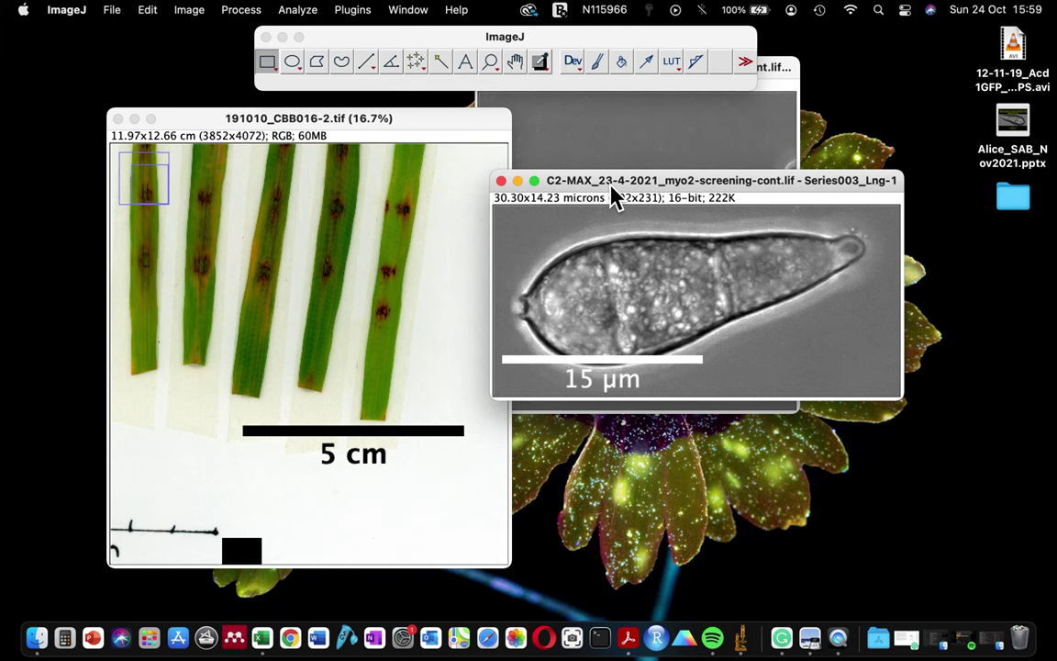
Shift the 10 µm and 15 µm spore image windows into new positions.
left_click_drag(613, 198, 622, 220)
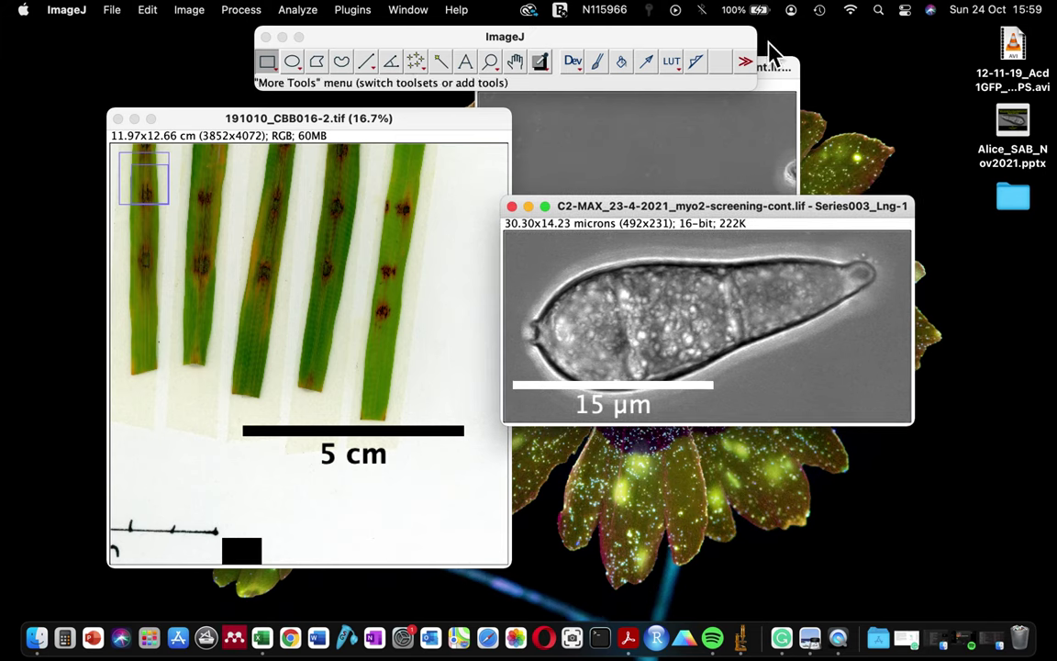
left_click_drag(778, 66, 803, 84)
left_click_drag(868, 212, 855, 213)
Zoom the leaf scan back to show it whole and move it to the upper left.
left_click(246, 121)
key("minus")
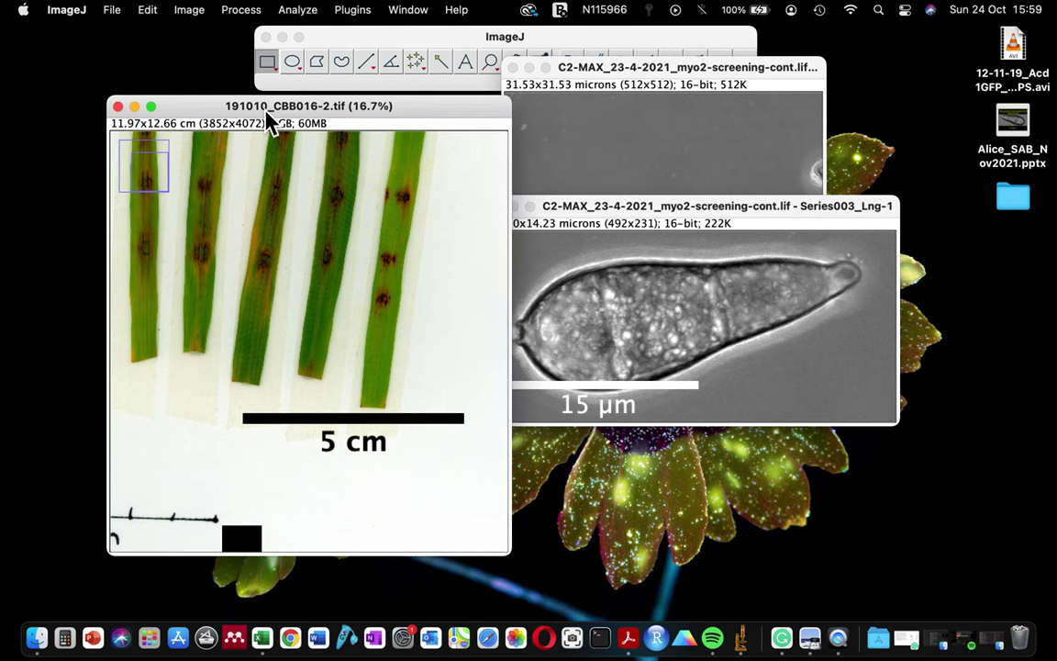
key("minus")
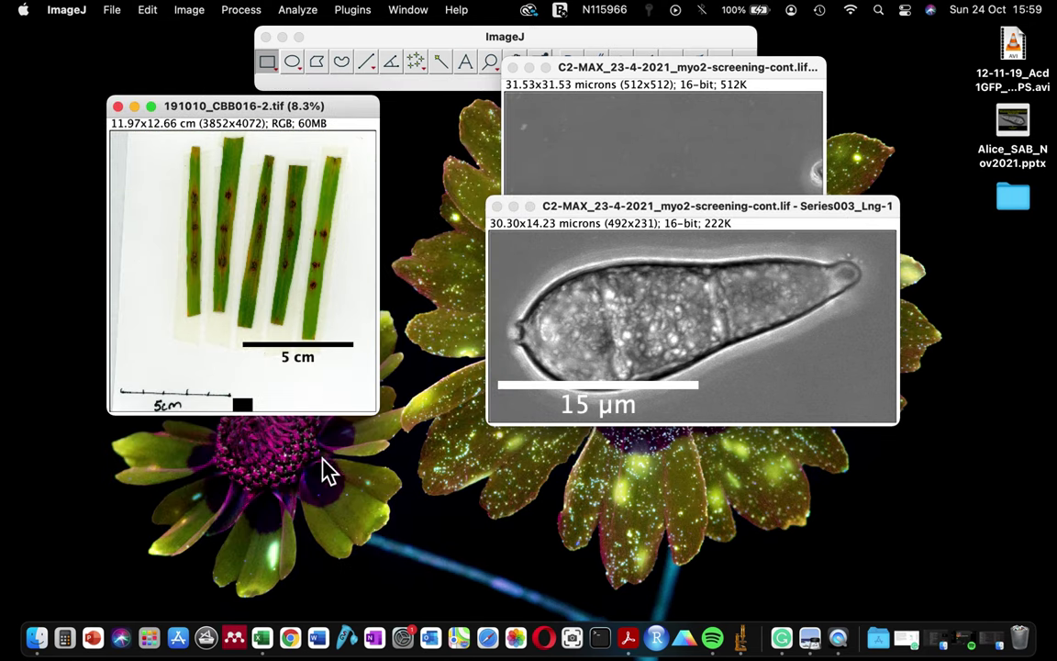
key("plus")
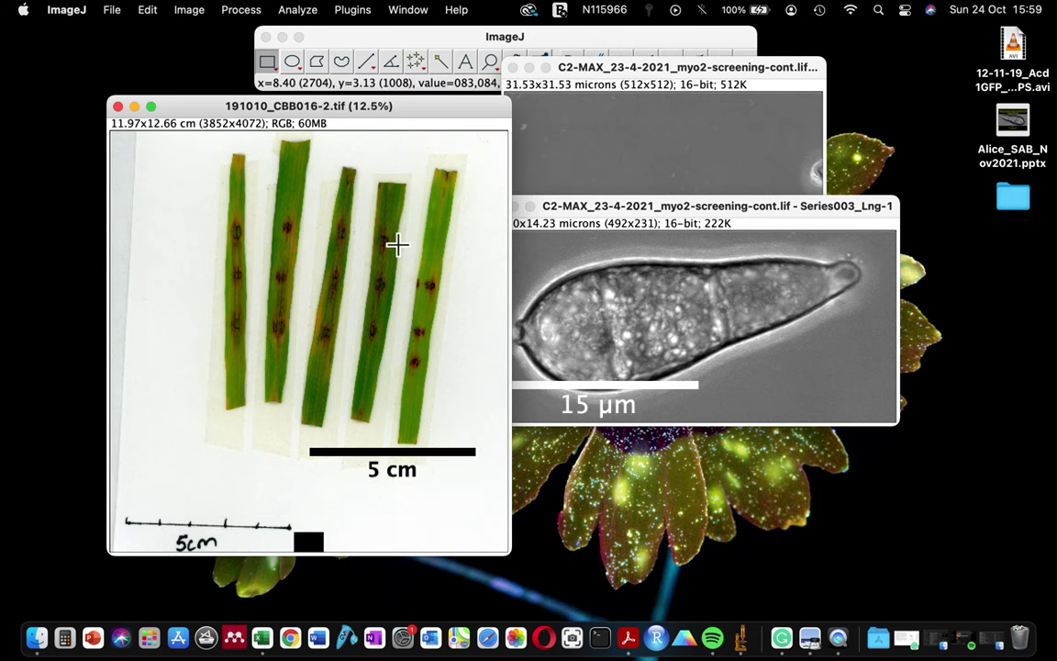
left_click_drag(386, 107, 329, 89)
Bring the 10 µm spore image forward and reposition the 15 µm copy beside it.
left_click(665, 92)
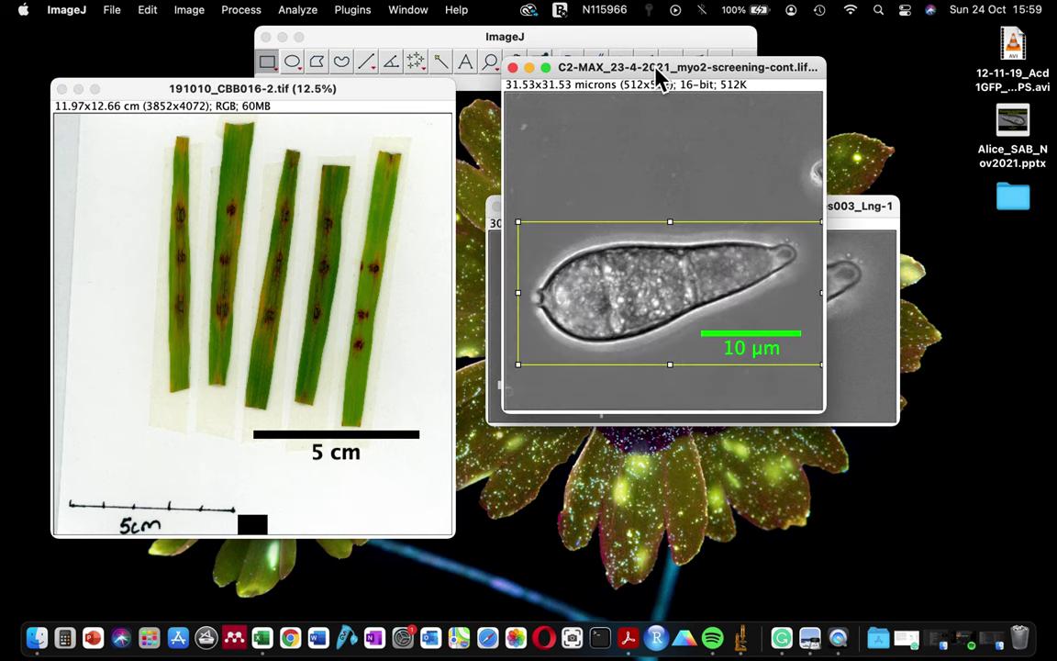
left_click_drag(874, 211, 841, 254)
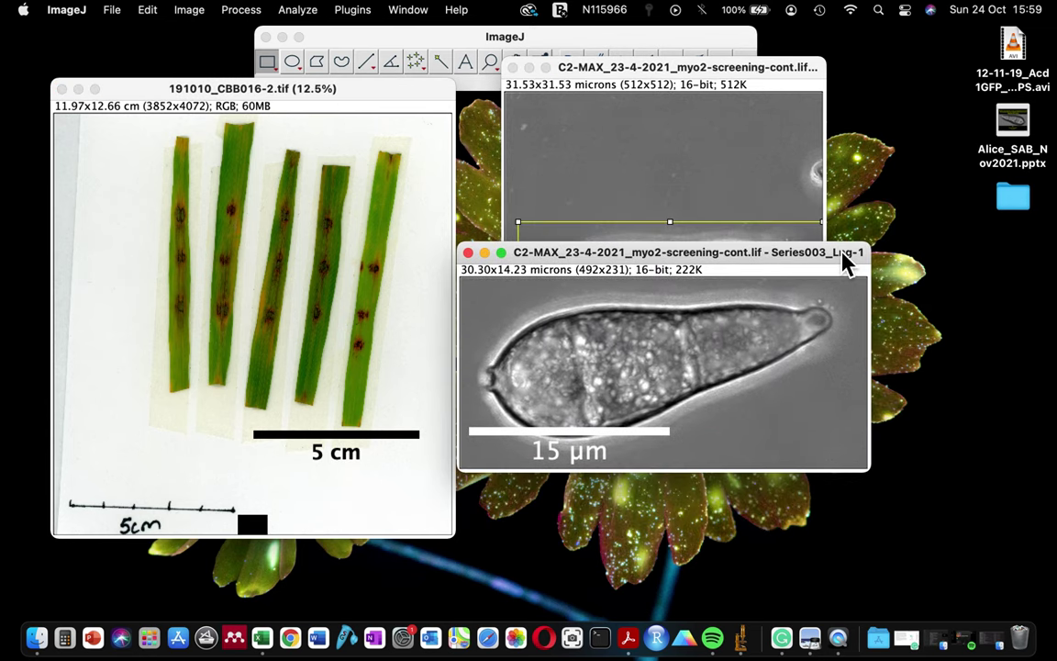
left_click_drag(773, 265, 835, 296)
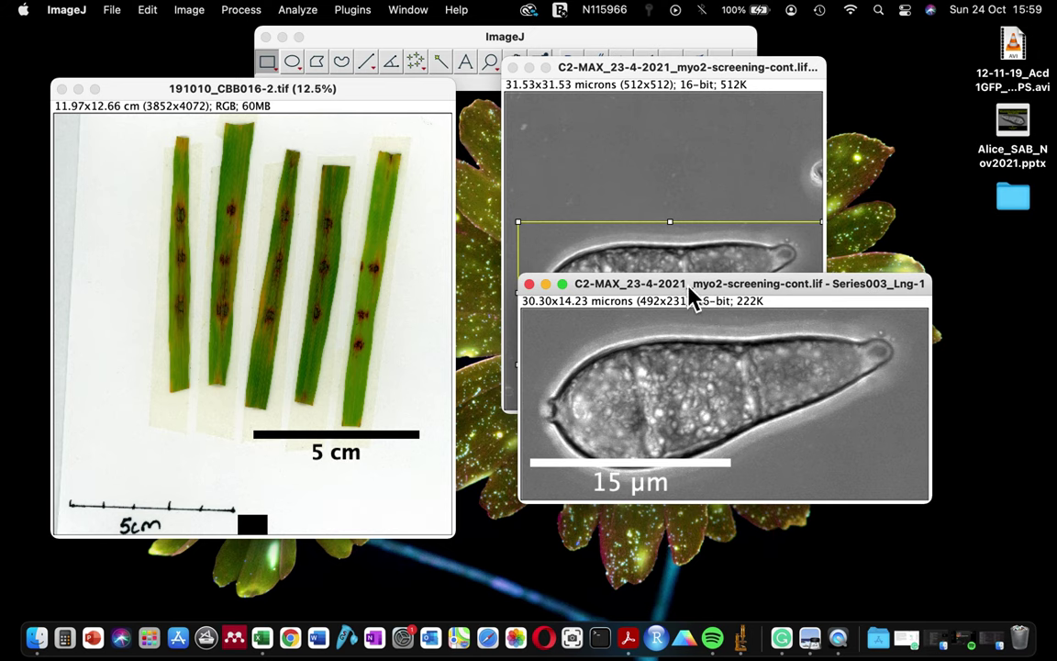
left_click_drag(690, 286, 665, 286)
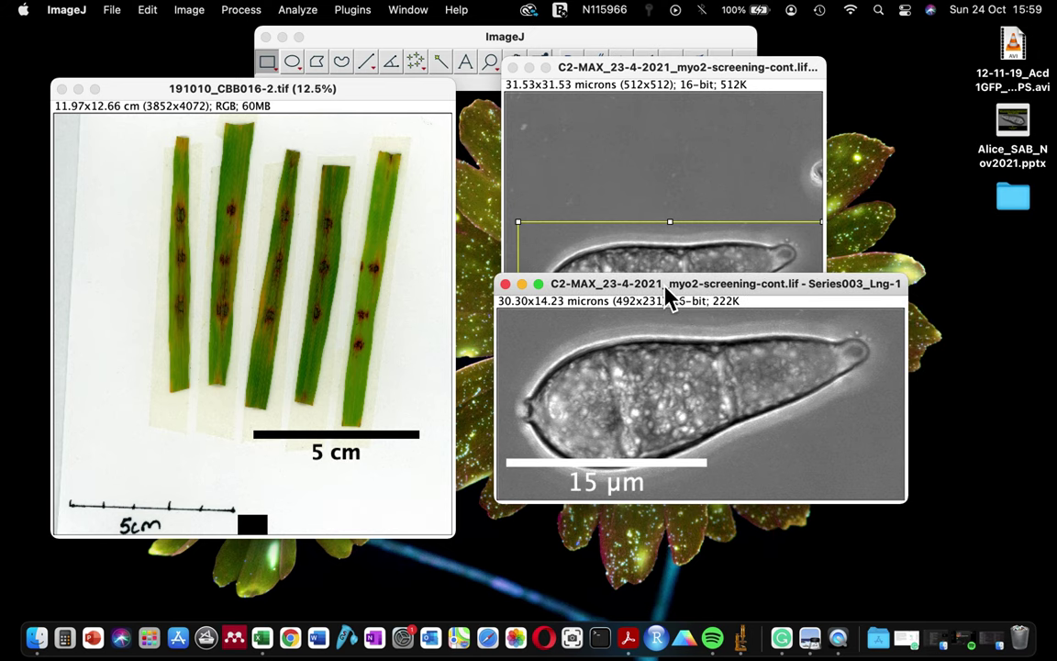